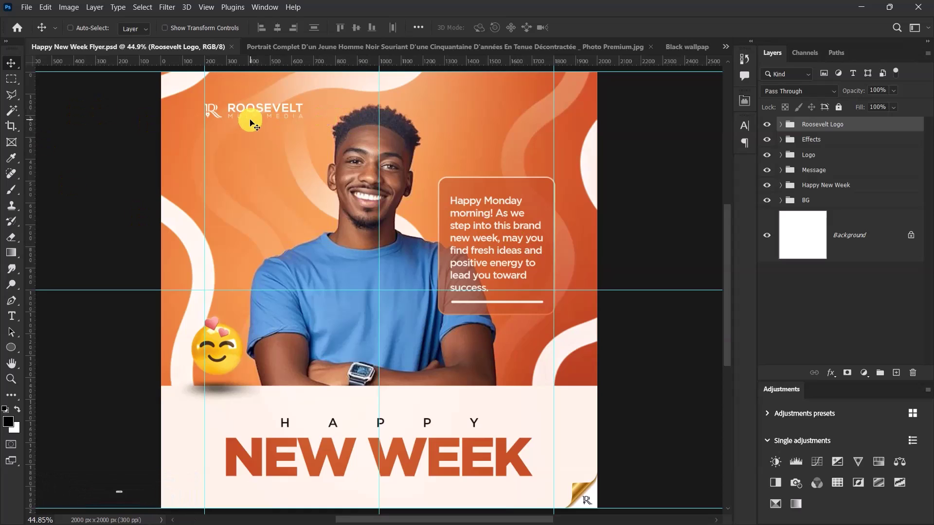
Review the open portrait, black wallpaper, white logo and 3D emoji documents, finishing on the Happy New Week Flyer
{"action": "left_click", "coordinate": [408, 46]}
{"action": "left_click", "coordinate": [630, 44]}
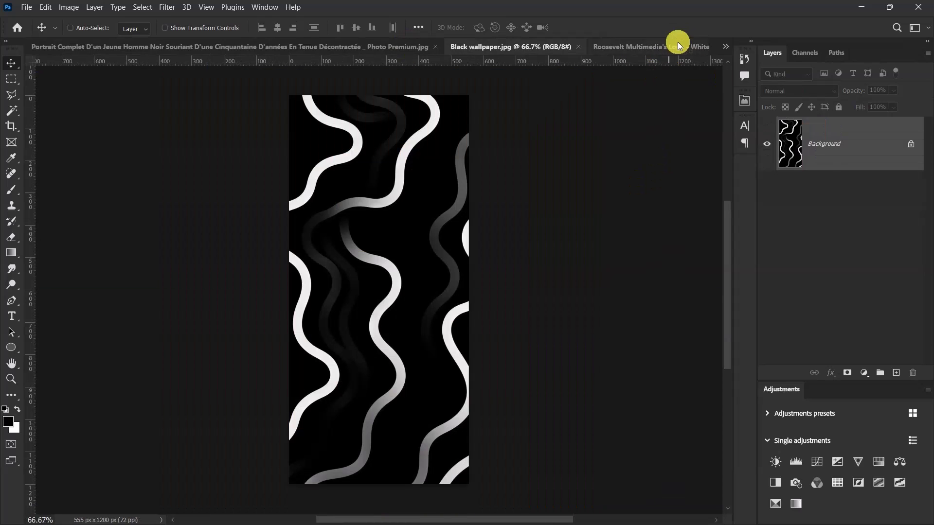
{"action": "left_click", "coordinate": [645, 49]}
{"action": "left_click", "coordinate": [726, 46]}
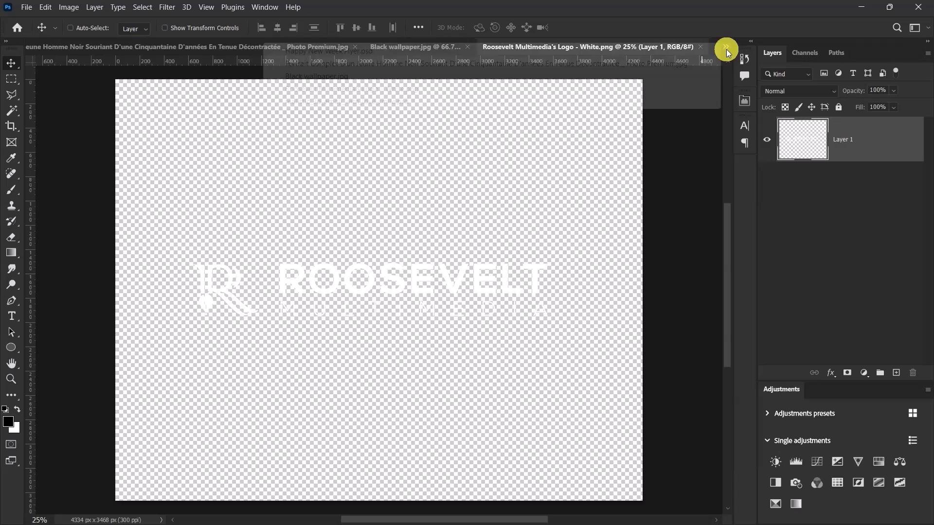
{"action": "left_click", "coordinate": [395, 100]}
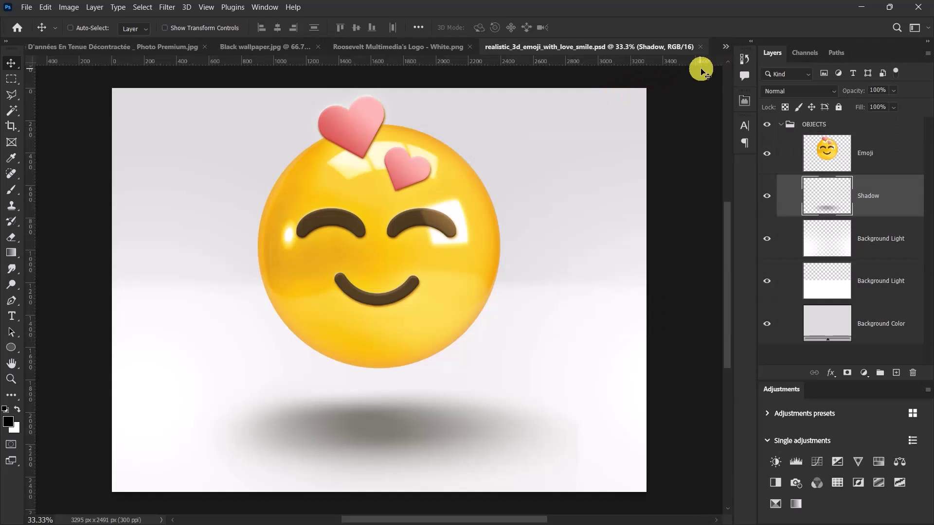
{"action": "left_click", "coordinate": [725, 48]}
{"action": "left_click", "coordinate": [360, 52]}
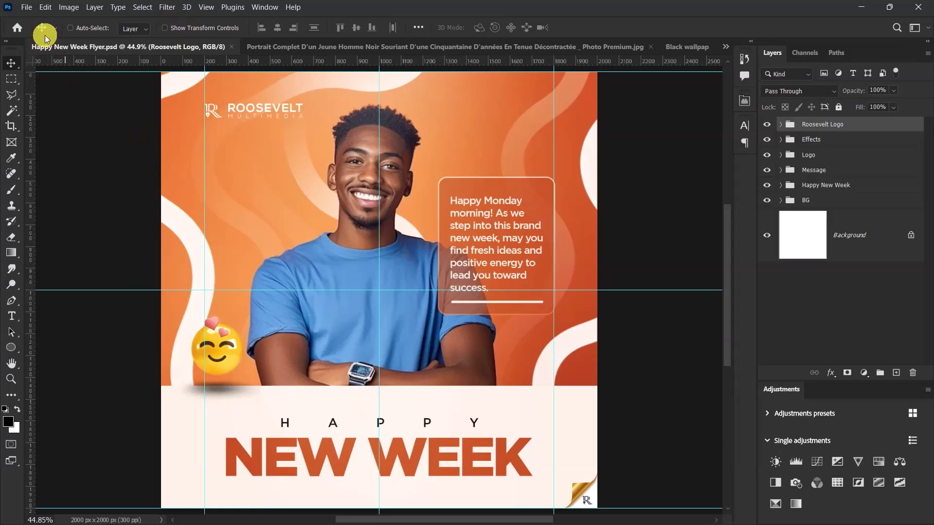
Create a new document named Happy New Week, 2000 px wide and 2000 px high
{"action": "left_click", "coordinate": [25, 8]}
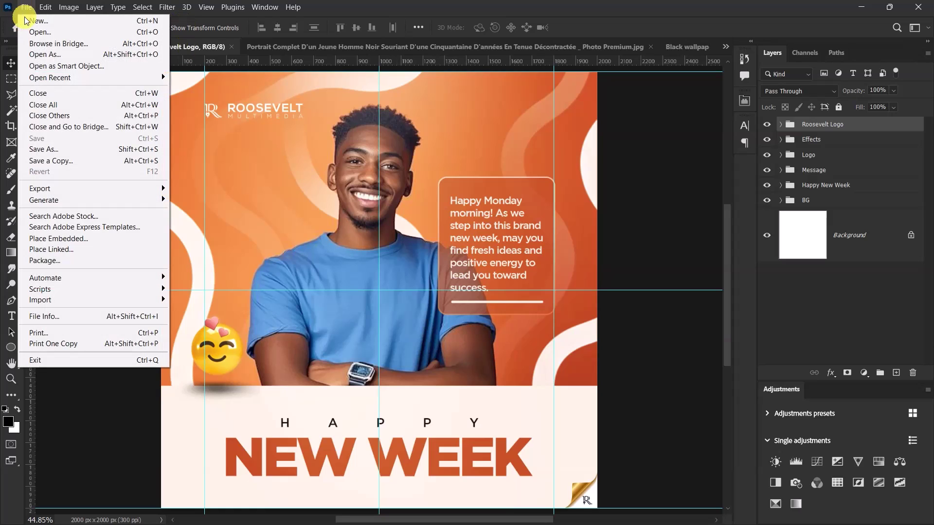
{"action": "left_click", "coordinate": [29, 9]}
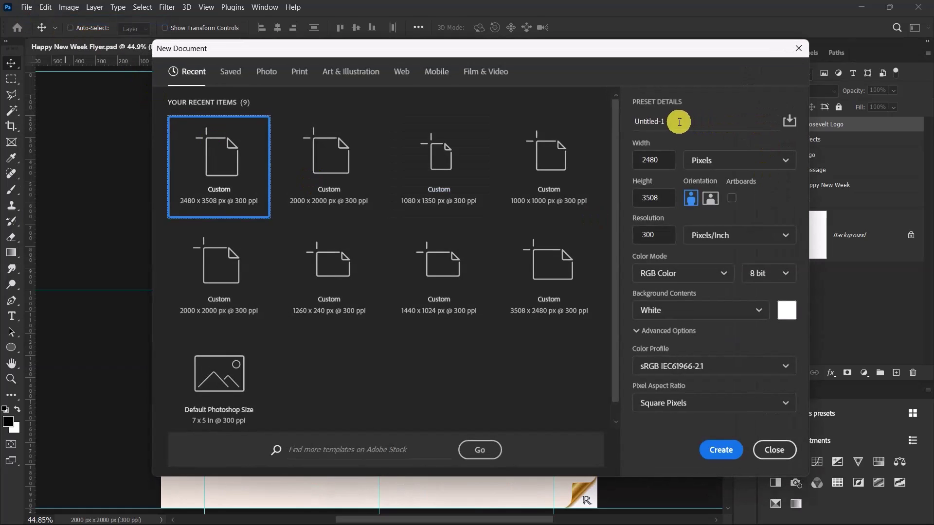
{"action": "left_click_drag", "start_coordinate": [675, 121], "coordinate": [652, 120]}
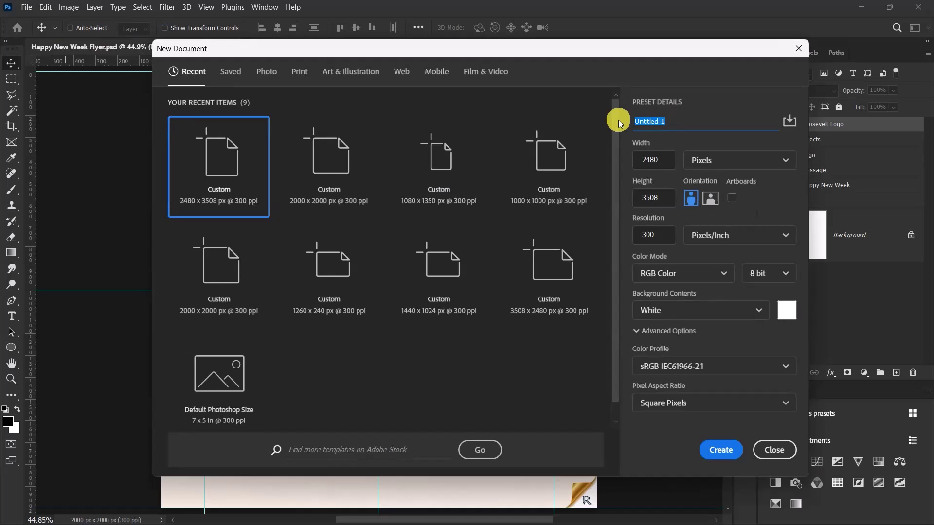
{"action": "type", "text": "Happy New Week"}
{"action": "double_click", "coordinate": [652, 159]}
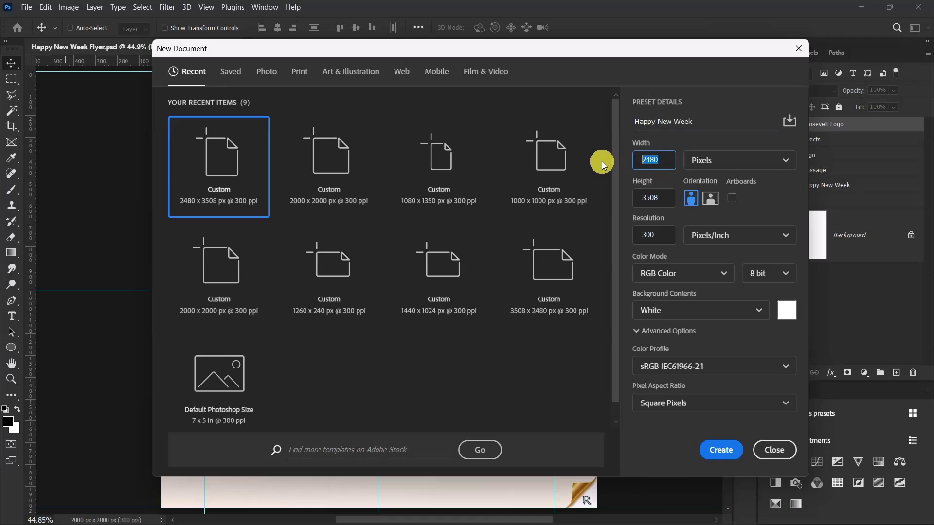
{"action": "type", "text": "2000"}
{"action": "left_click", "coordinate": [661, 201]}
{"action": "left_click_drag", "start_coordinate": [662, 200], "coordinate": [624, 200]}
{"action": "type", "text": "2000"}
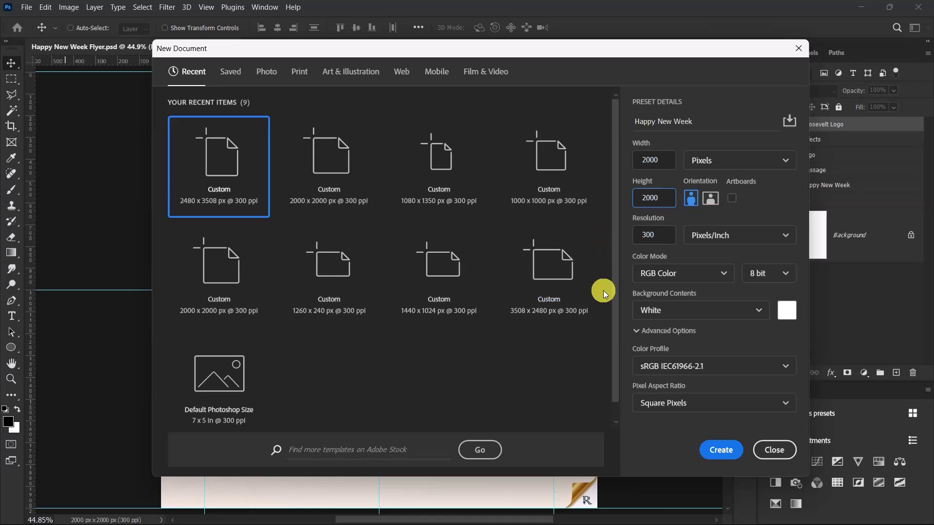
{"action": "left_click", "coordinate": [718, 452]}
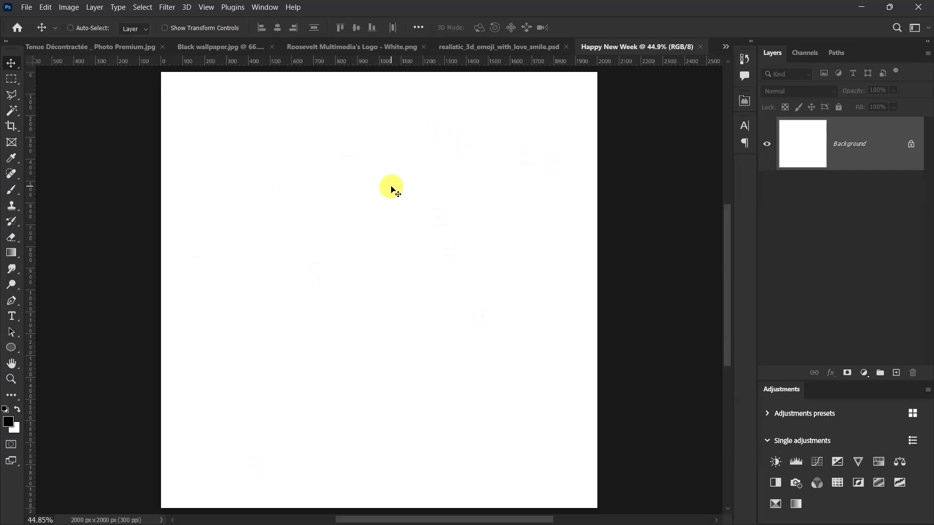
Copy the Roosevelt Logo group from the flyer into the Happy New Week document and select the Background layer
{"action": "left_click", "coordinate": [727, 46]}
{"action": "left_click", "coordinate": [367, 52]}
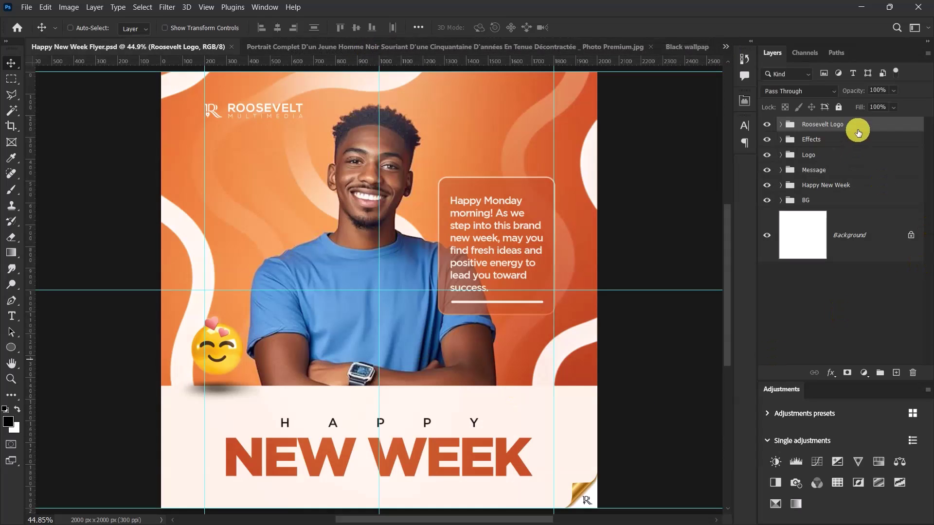
{"action": "left_click", "coordinate": [727, 47]}
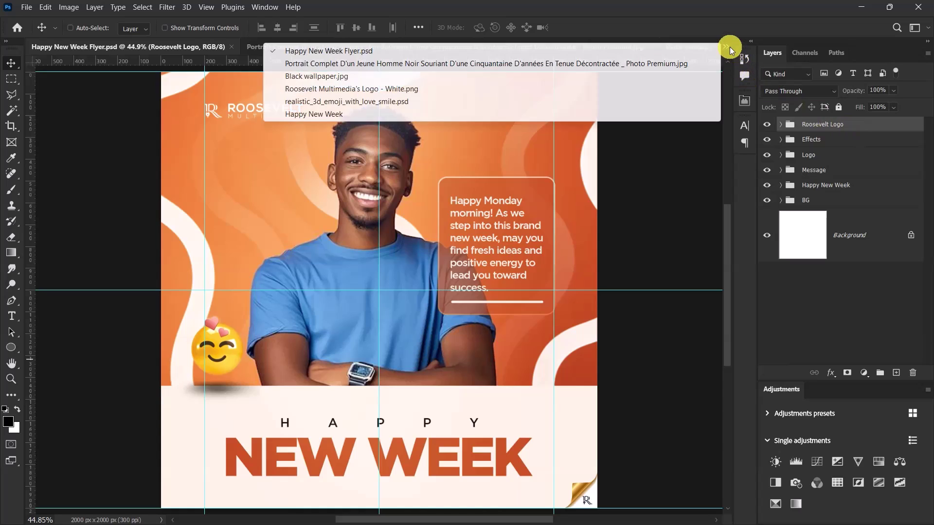
{"action": "left_click", "coordinate": [308, 117]}
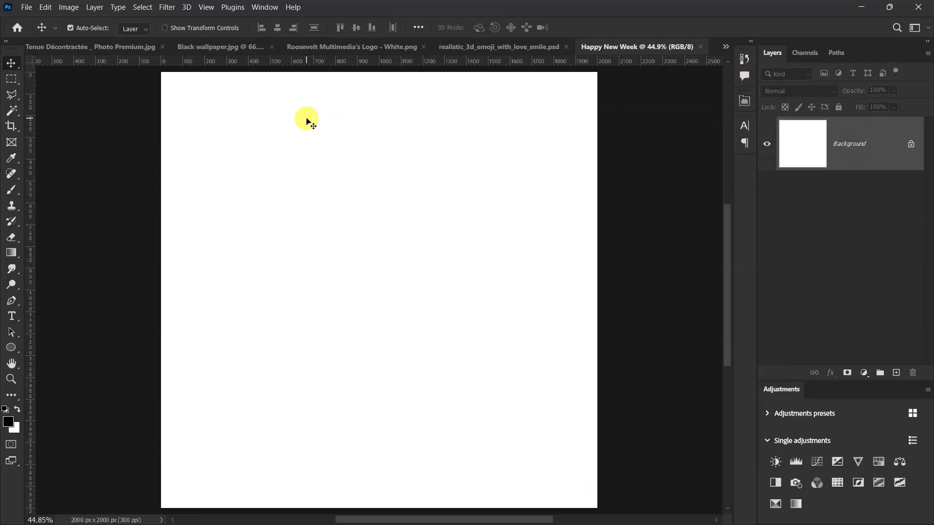
{"action": "left_click", "coordinate": [837, 158]}
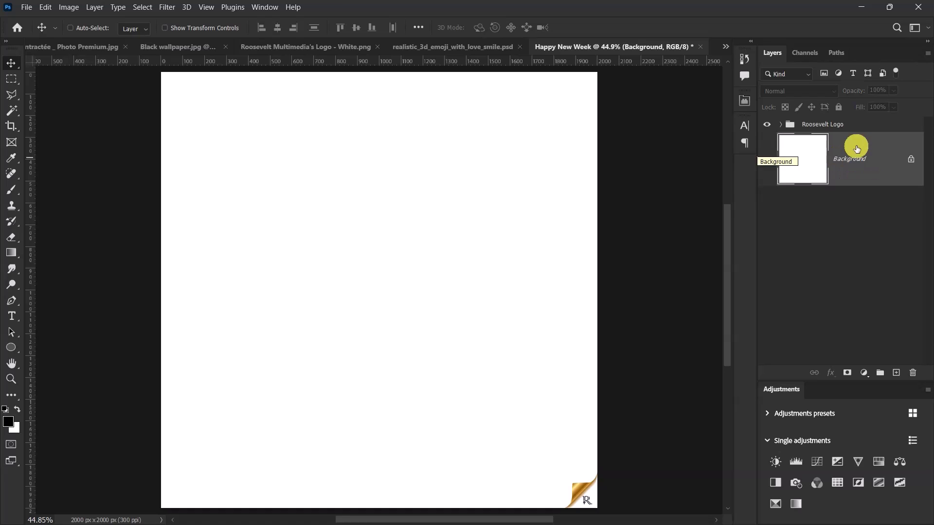
Copy the whole portrait photo of the man and paste it into the Happy New Week document above the Background
{"action": "left_click", "coordinate": [29, 48]}
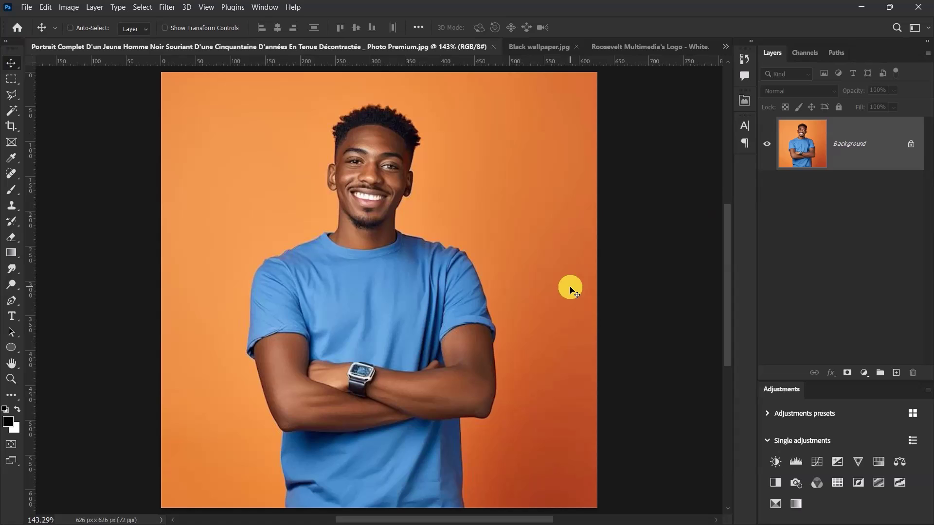
{"action": "key", "text": "ctrl+a"}
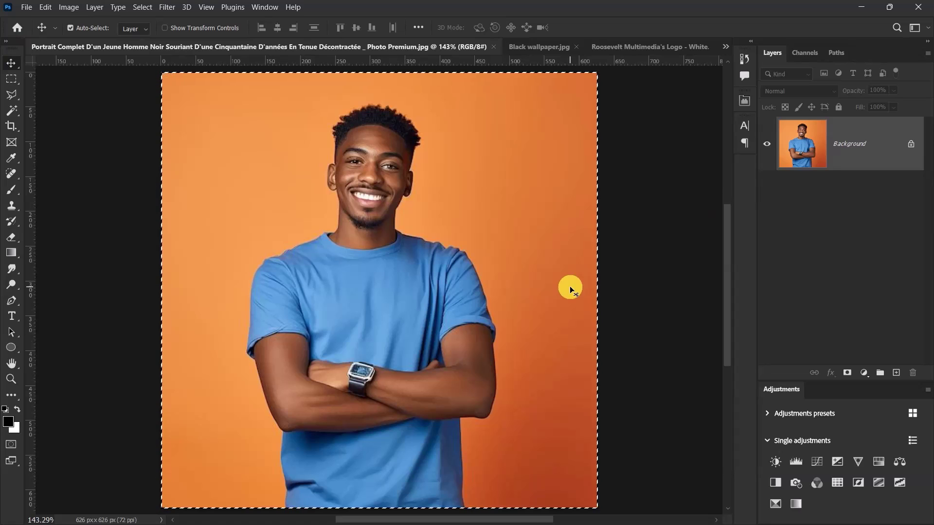
{"action": "key", "text": "ctrl"}
{"action": "left_click", "coordinate": [725, 46]}
{"action": "left_click", "coordinate": [314, 113]}
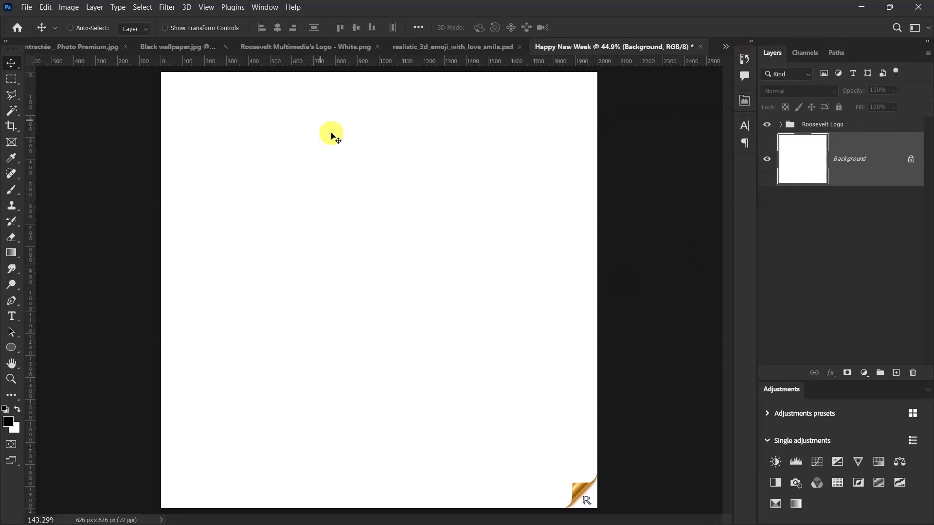
{"action": "key", "text": "ctrl+v"}
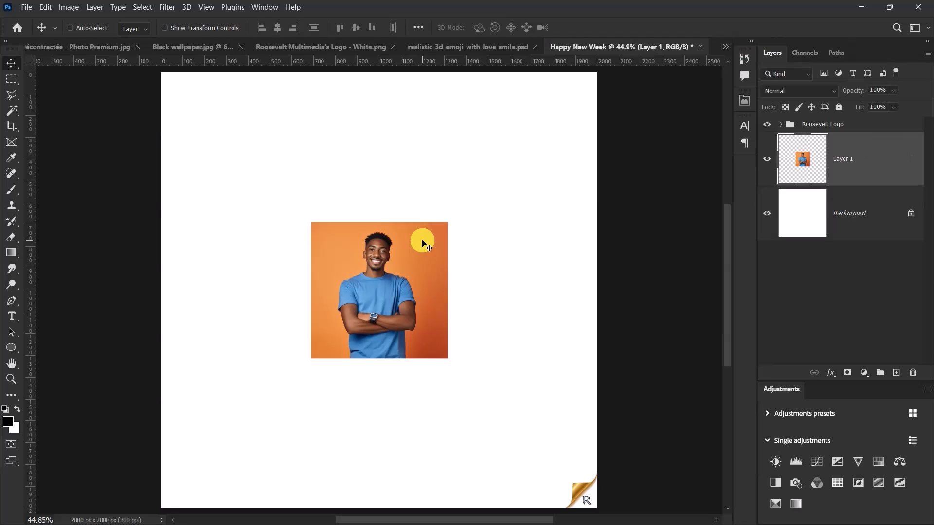
Convert the pasted portrait layer to a smart object and scale it to 2000 x 2000 px to fill the canvas
{"action": "right_click", "coordinate": [866, 154]}
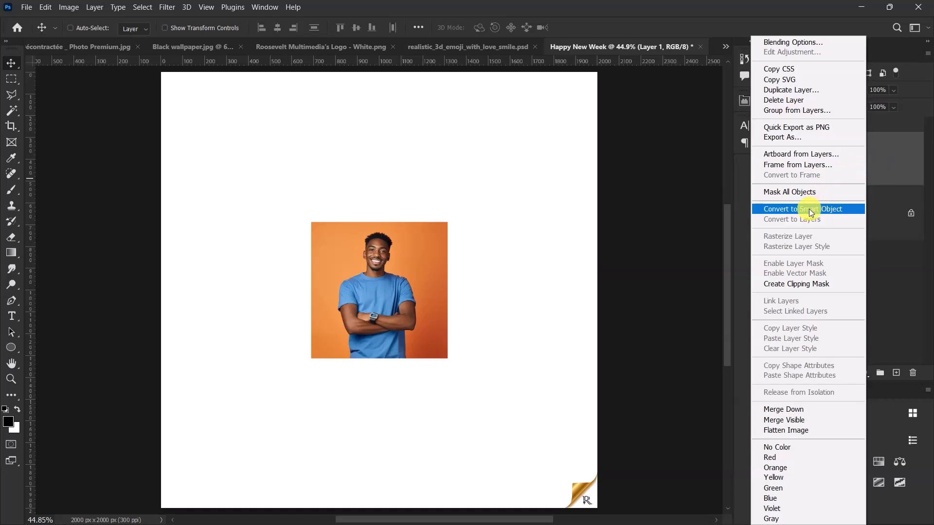
{"action": "left_click", "coordinate": [809, 208]}
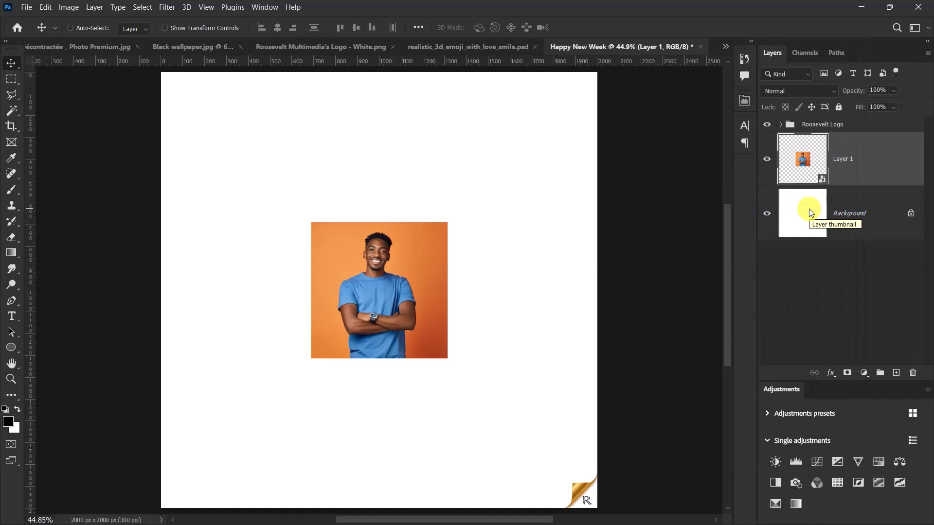
{"action": "key", "text": "ctrl+t"}
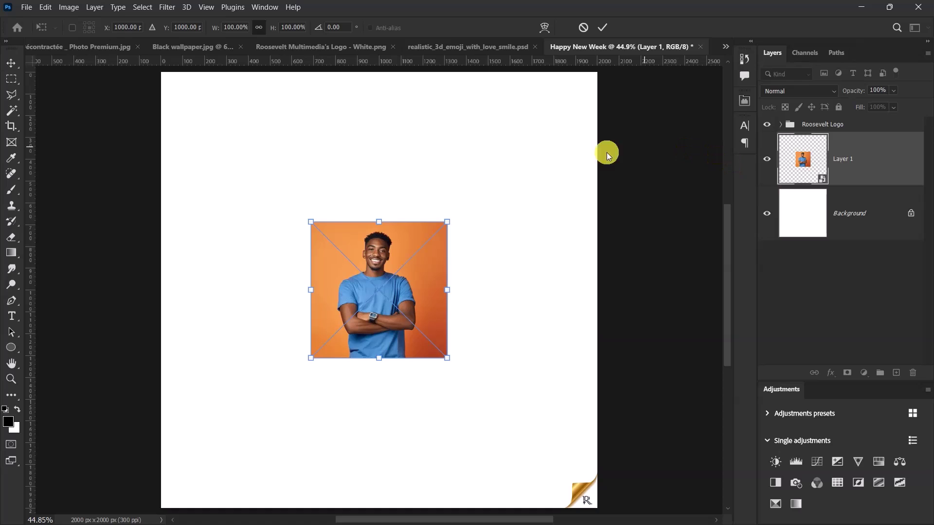
{"action": "left_click_drag", "start_coordinate": [379, 222], "coordinate": [417, 73]}
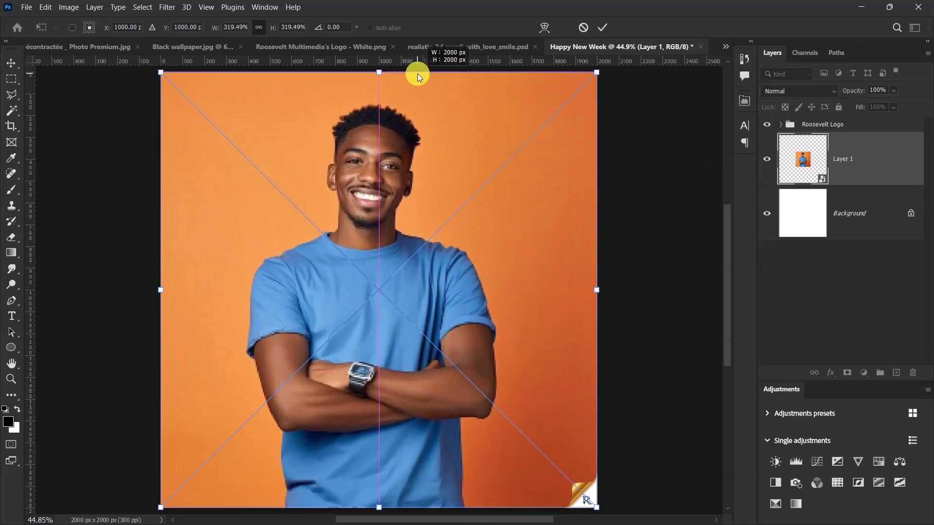
{"action": "left_click", "coordinate": [602, 27]}
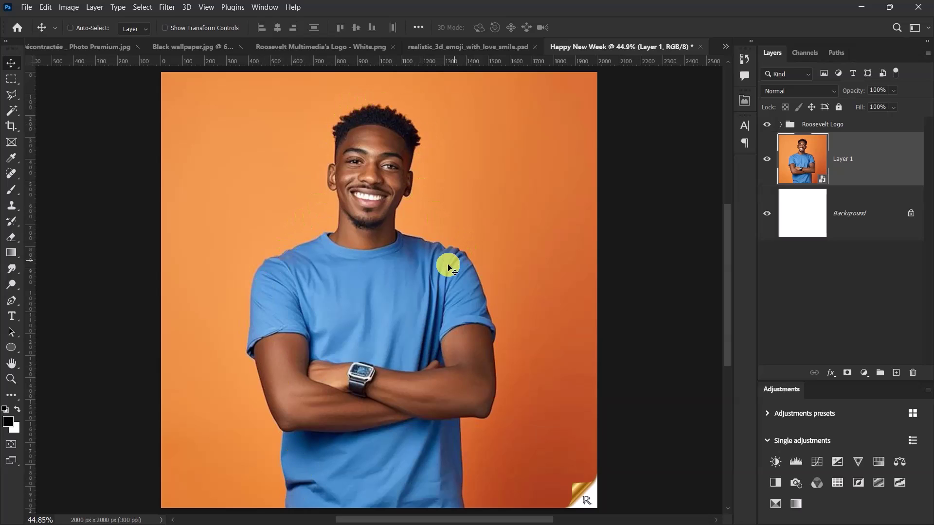
Select the man in the portrait layer with the Subject selection command and check the outline around his head
{"action": "left_click", "coordinate": [142, 6]}
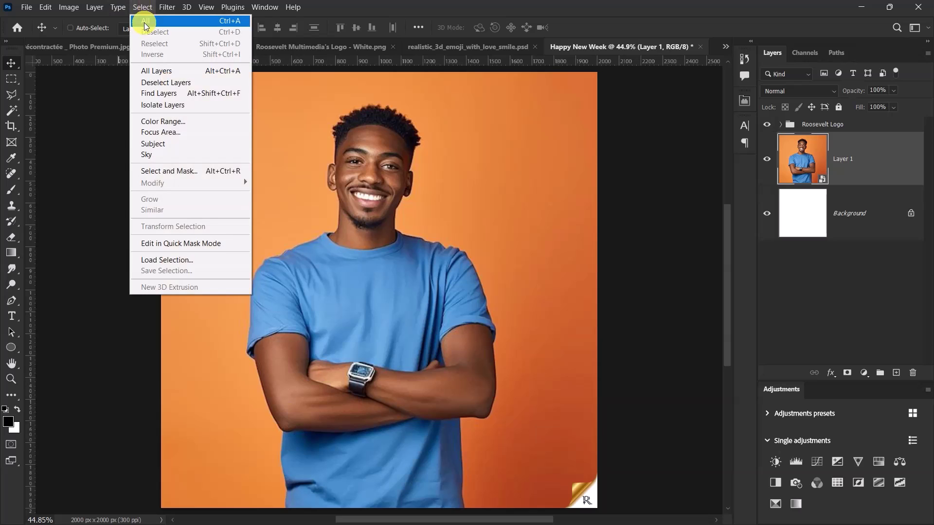
{"action": "left_click", "coordinate": [159, 145]}
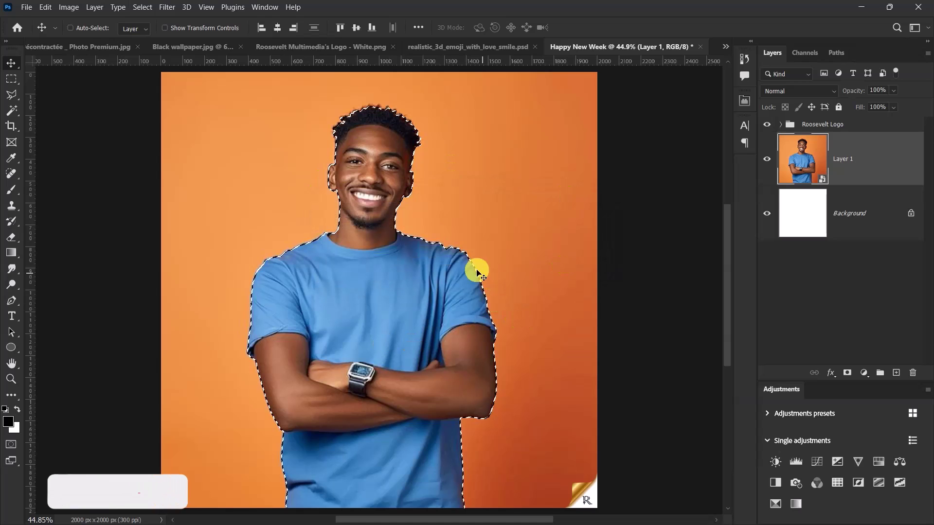
{"action": "scroll", "coordinate": [336, 181], "scroll_direction": "up", "scroll_amount": 3}
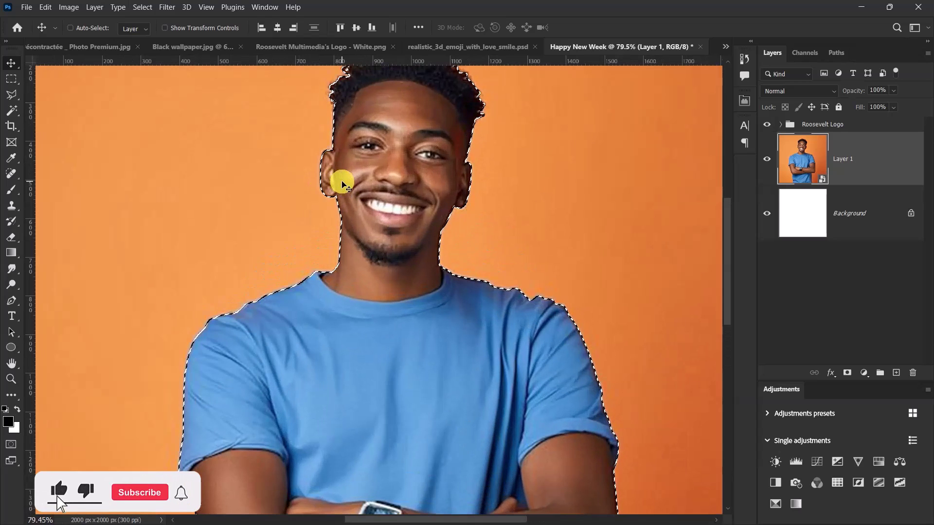
{"action": "scroll", "coordinate": [342, 184], "scroll_direction": "down", "scroll_amount": 5}
{"action": "scroll", "coordinate": [350, 225], "scroll_direction": "up", "scroll_amount": 3}
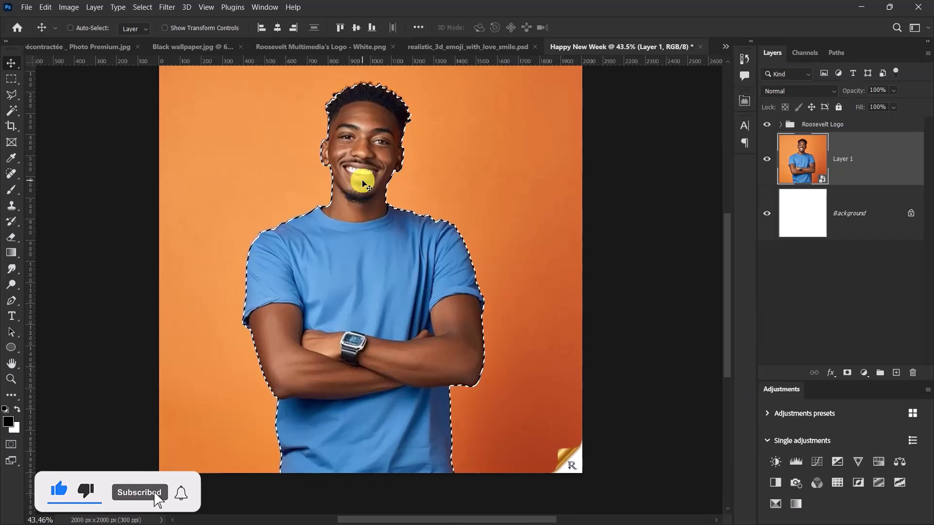
{"action": "scroll", "coordinate": [363, 183], "scroll_direction": "up", "scroll_amount": 1}
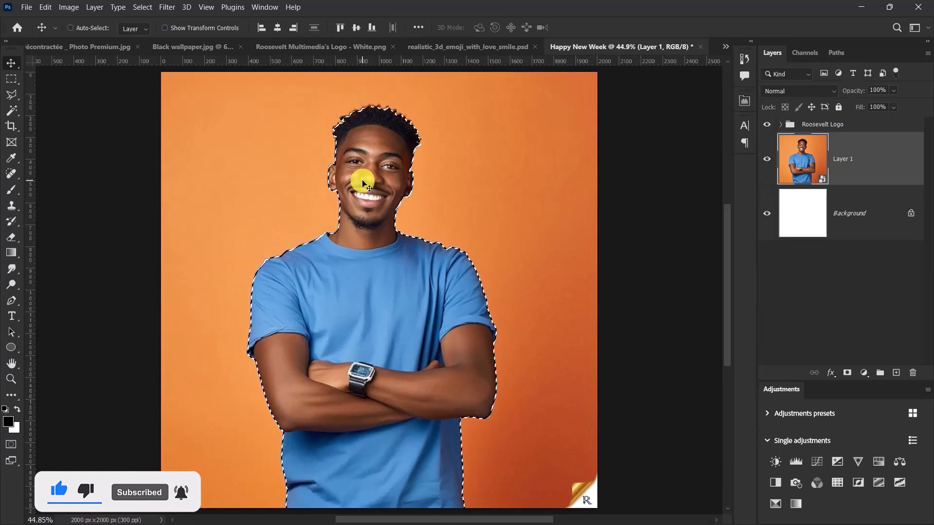
{"action": "scroll", "coordinate": [375, 202], "scroll_direction": "up", "scroll_amount": 6}
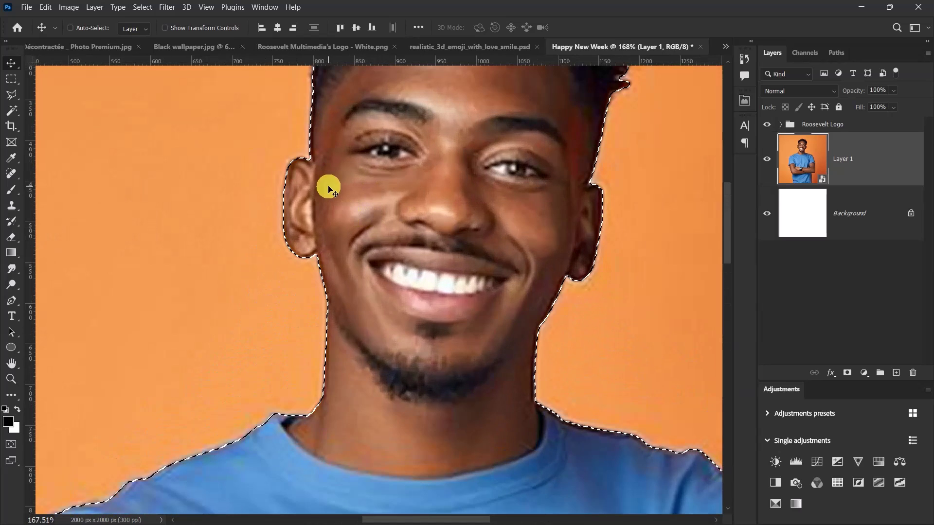
{"action": "scroll", "coordinate": [328, 188], "scroll_direction": "up", "scroll_amount": 2}
Activate the Quick Selection tool with a brush size of 15 and examine the selection edges around the man's head and shoulders
{"action": "left_click", "coordinate": [11, 111]}
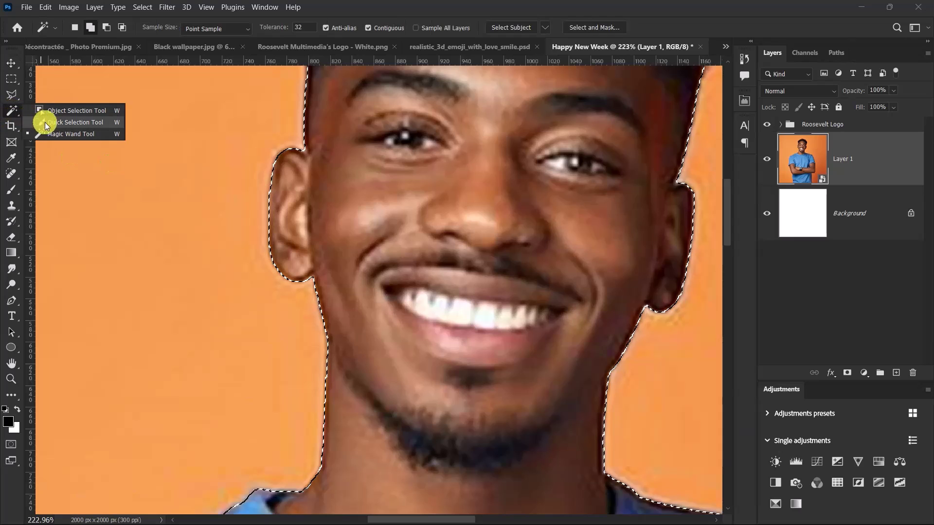
{"action": "left_click", "coordinate": [62, 121]}
{"action": "scroll", "coordinate": [313, 188], "scroll_direction": "up", "scroll_amount": 2}
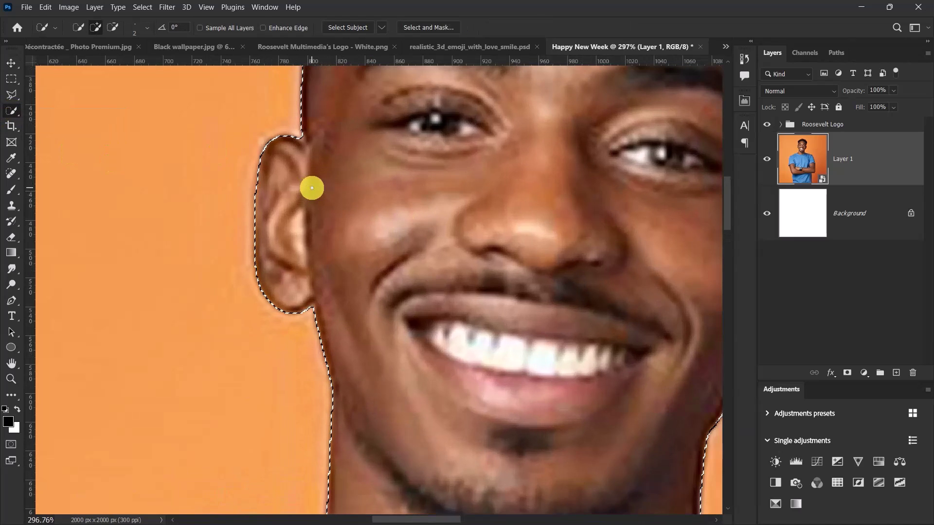
{"action": "key", "text": "bracketright"}
{"action": "key", "text": "bracketright"}
{"action": "key", "text": "bracketright"}
{"action": "key", "text": "bracketright"}
{"action": "key", "text": "bracketright"}
{"action": "key", "text": "bracketright"}
{"action": "key", "text": "bracketright"}
{"action": "key", "text": "bracketright"}
{"action": "key", "text": "bracketright"}
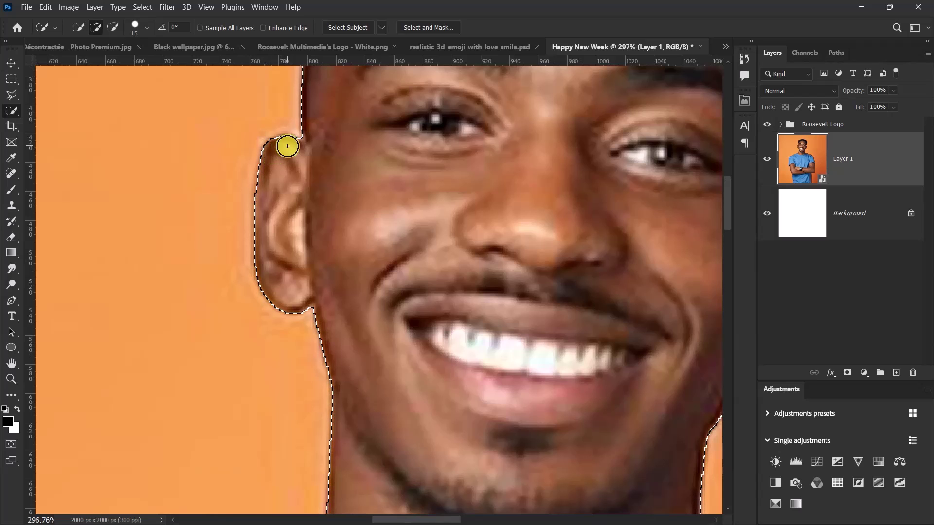
{"action": "scroll", "coordinate": [372, 251], "scroll_direction": "down", "scroll_amount": 5}
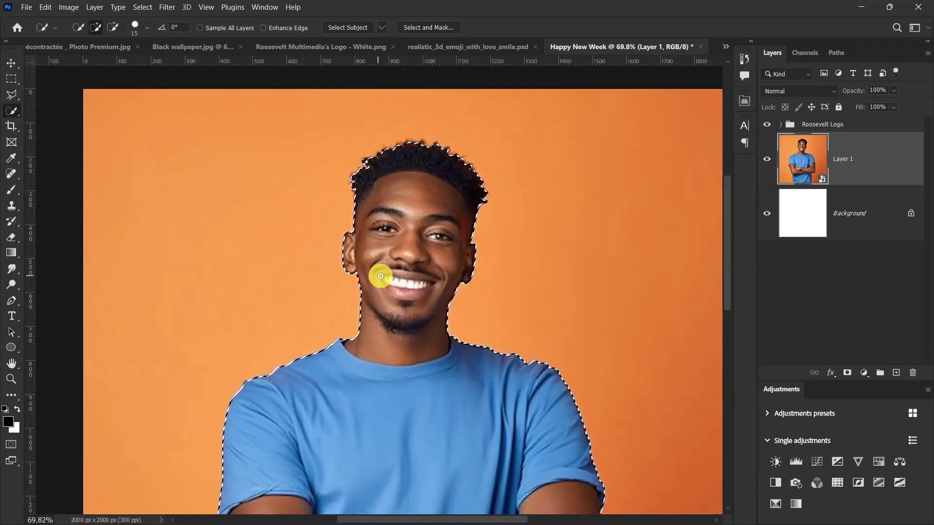
{"action": "scroll", "coordinate": [495, 243], "scroll_direction": "up", "scroll_amount": 5}
{"action": "scroll", "coordinate": [513, 179], "scroll_direction": "down", "scroll_amount": 4}
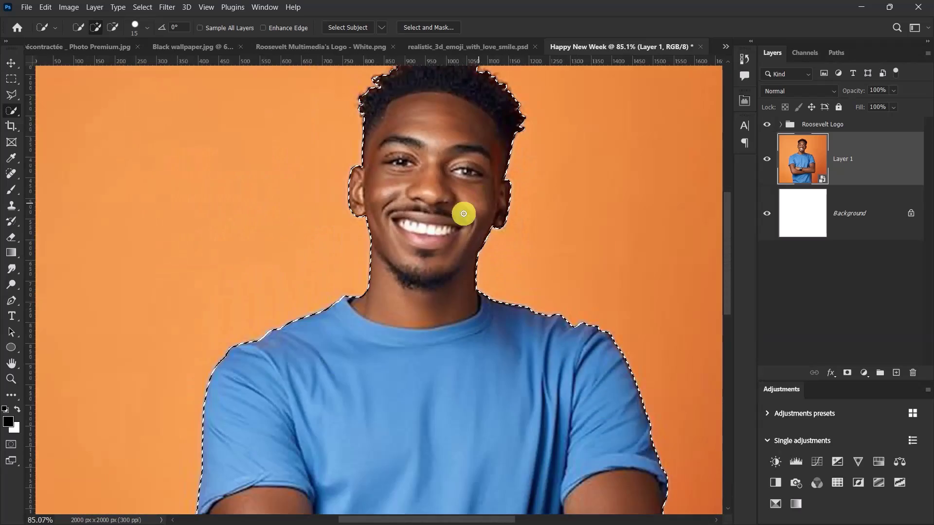
{"action": "scroll", "coordinate": [464, 214], "scroll_direction": "down", "scroll_amount": 3}
{"action": "scroll", "coordinate": [428, 267], "scroll_direction": "up", "scroll_amount": 2}
{"action": "scroll", "coordinate": [419, 204], "scroll_direction": "down", "scroll_amount": 1}
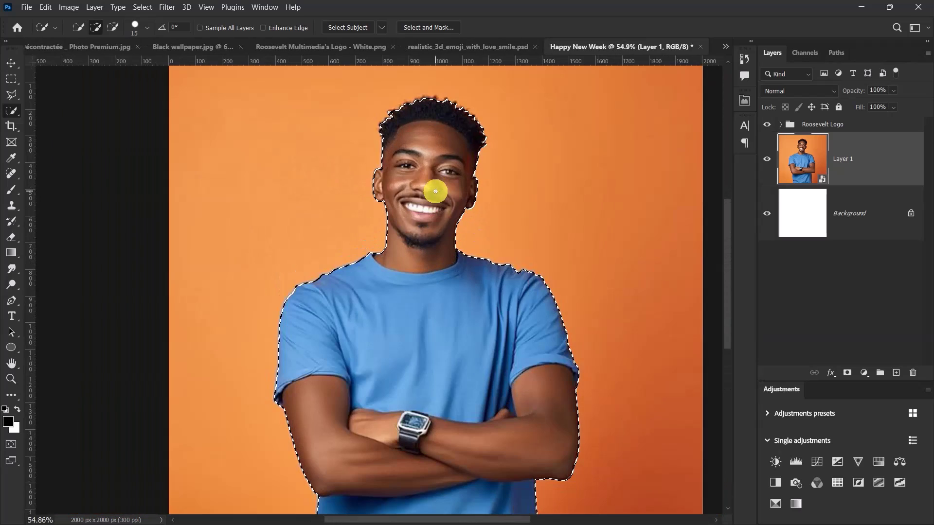
Copy the selected man from the portrait onto his own layer, check the cutout, and convert that layer to a smart object
{"action": "left_click", "coordinate": [11, 64]}
{"action": "scroll", "coordinate": [11, 65], "scroll_direction": "down", "scroll_amount": 1}
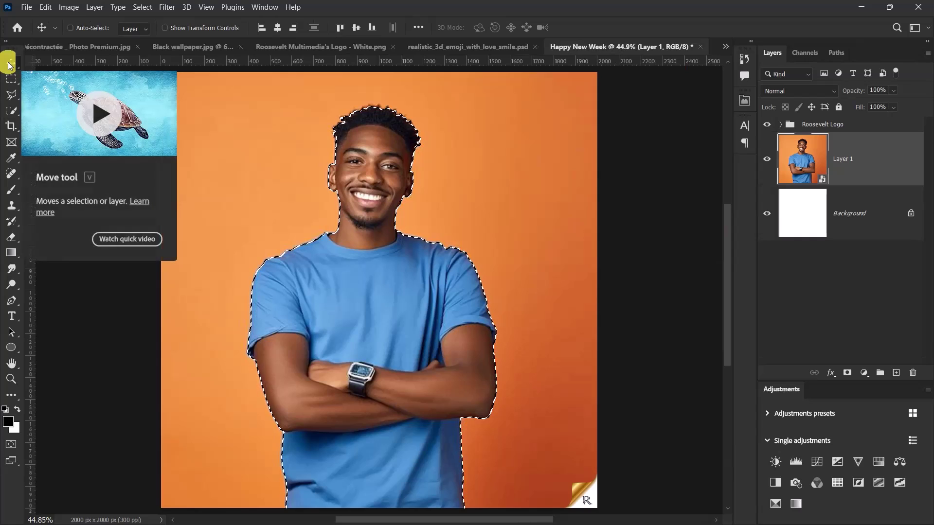
{"action": "key", "text": "ctrl+j"}
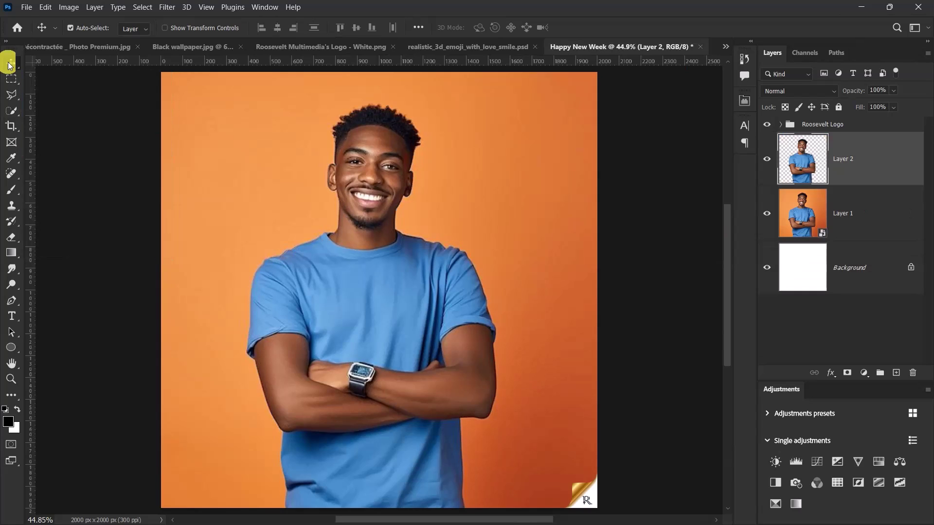
{"action": "left_click", "coordinate": [768, 214]}
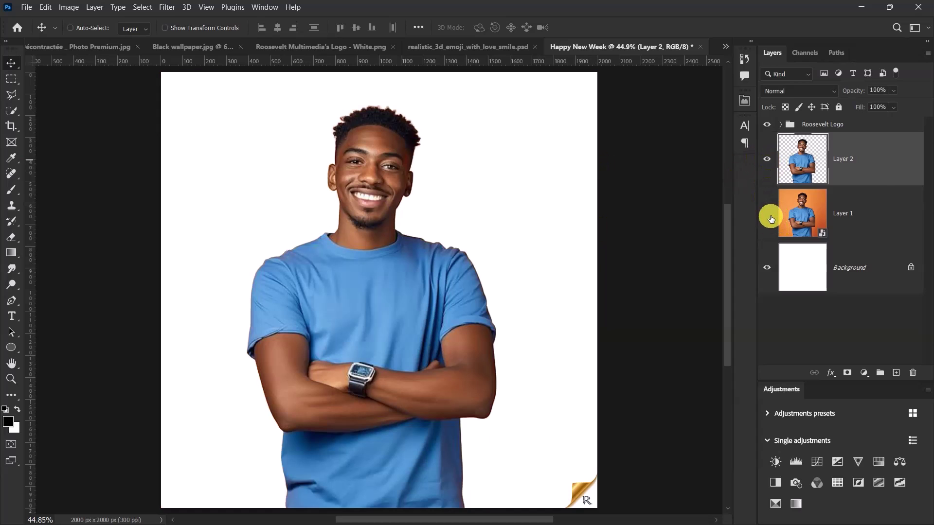
{"action": "left_click", "coordinate": [767, 214]}
{"action": "right_click", "coordinate": [878, 151]}
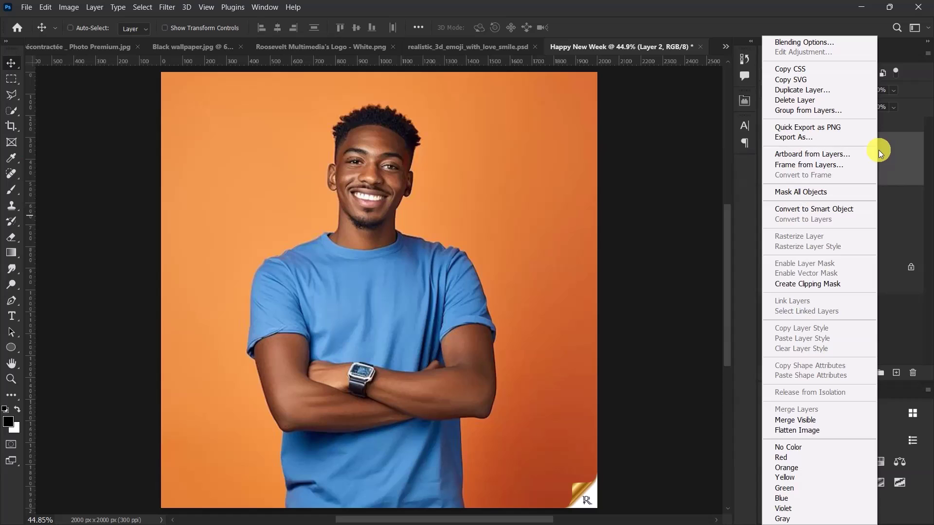
{"action": "left_click", "coordinate": [807, 209]}
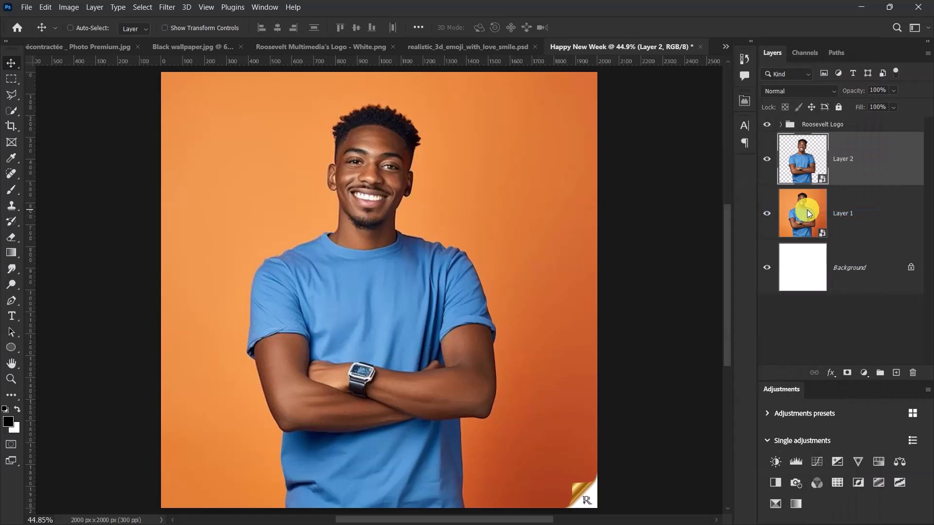
Copy the whole Black wallpaper image and paste it into the Happy New Week document between the full portrait and the cut-out man
{"action": "left_click", "coordinate": [865, 214]}
{"action": "left_click_drag", "start_coordinate": [808, 230], "coordinate": [538, 223]}
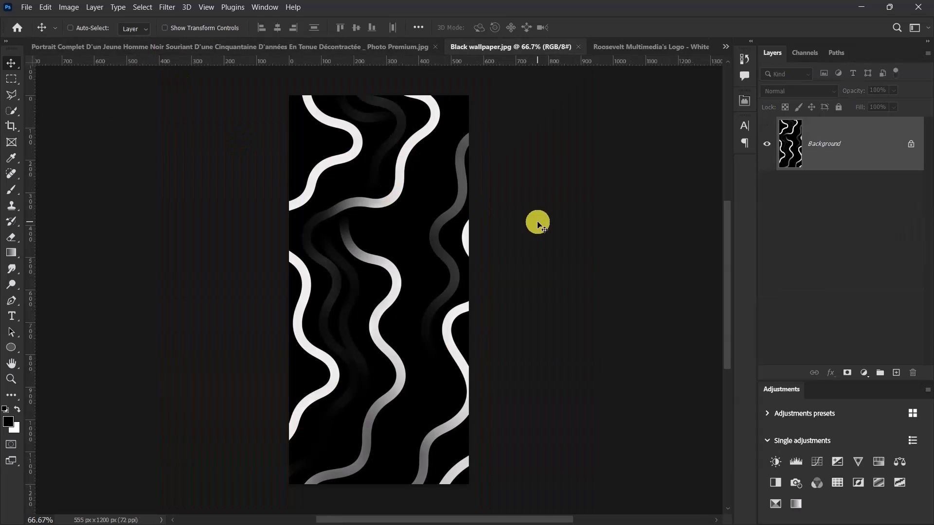
{"action": "left_click_drag", "start_coordinate": [538, 224], "coordinate": [720, 43]}
{"action": "left_click", "coordinate": [726, 43]}
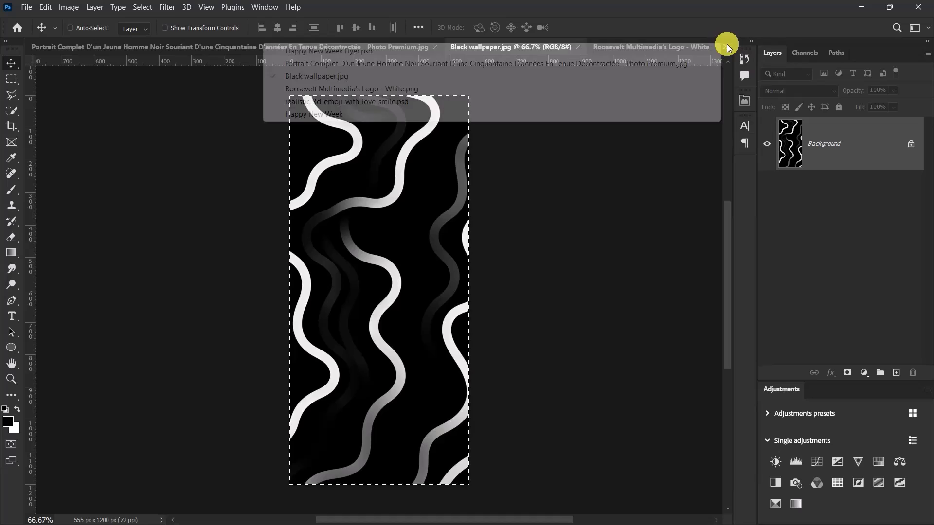
{"action": "left_click_drag", "start_coordinate": [309, 113], "coordinate": [445, 339]}
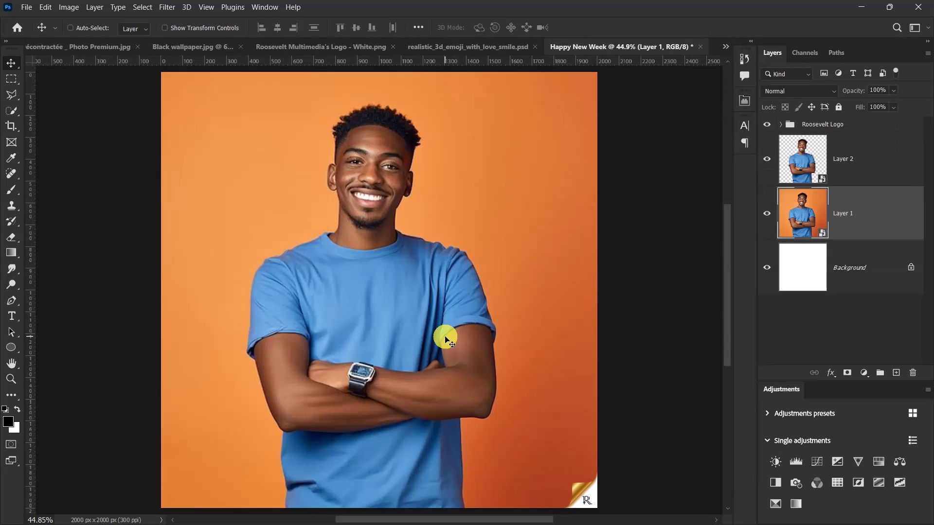
{"action": "left_click_drag", "start_coordinate": [445, 339], "coordinate": [445, 339]}
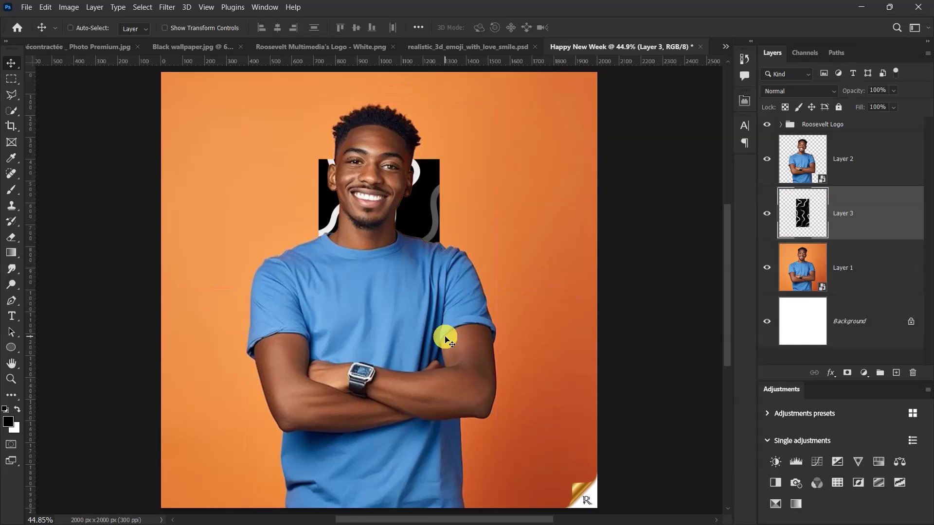
Scale the pasted wallpaper layer to about 360.54% to fill the canvas and set its blend mode to Screen
{"action": "key", "text": "ctrl"}
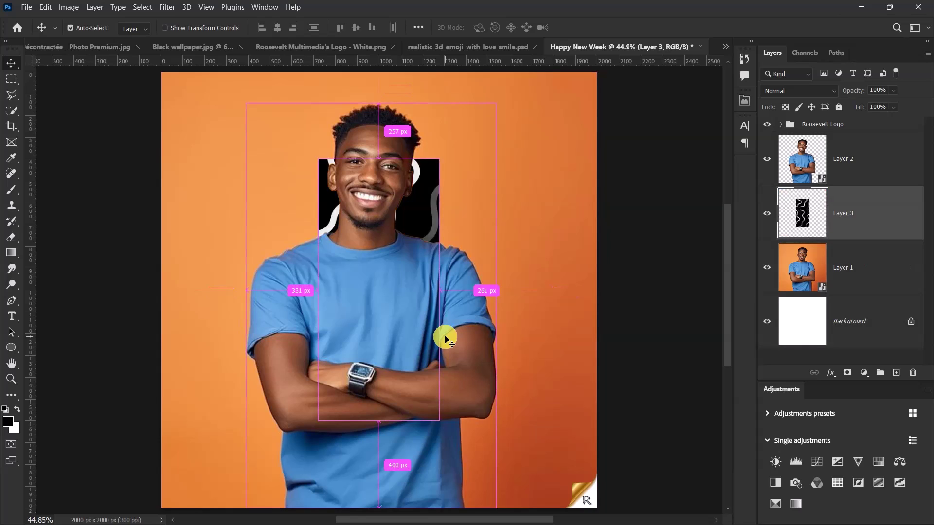
{"action": "key", "text": "ctrl+t"}
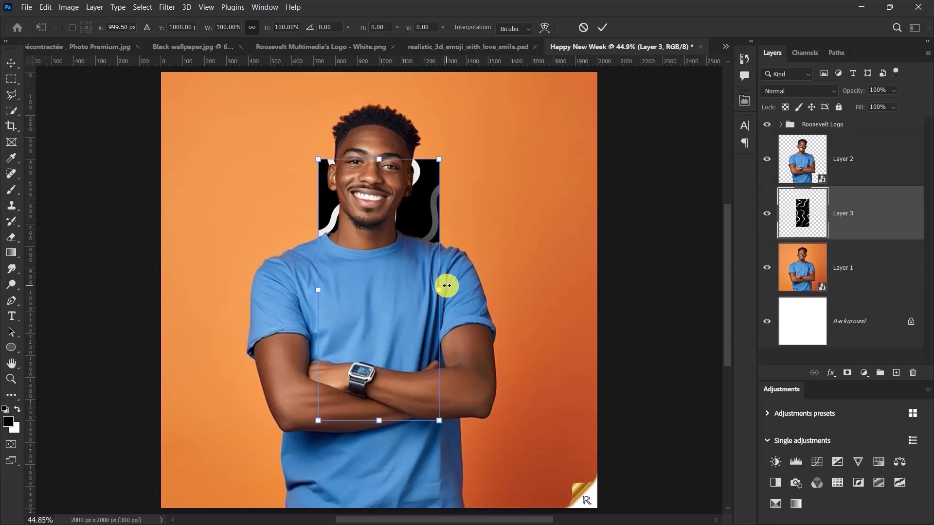
{"action": "left_click_drag", "start_coordinate": [439, 291], "coordinate": [603, 241]}
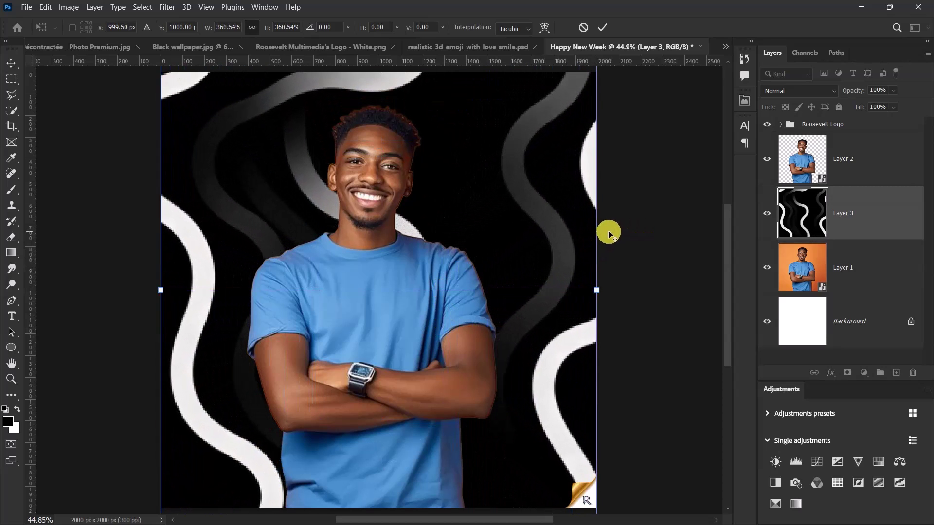
{"action": "left_click", "coordinate": [604, 25]}
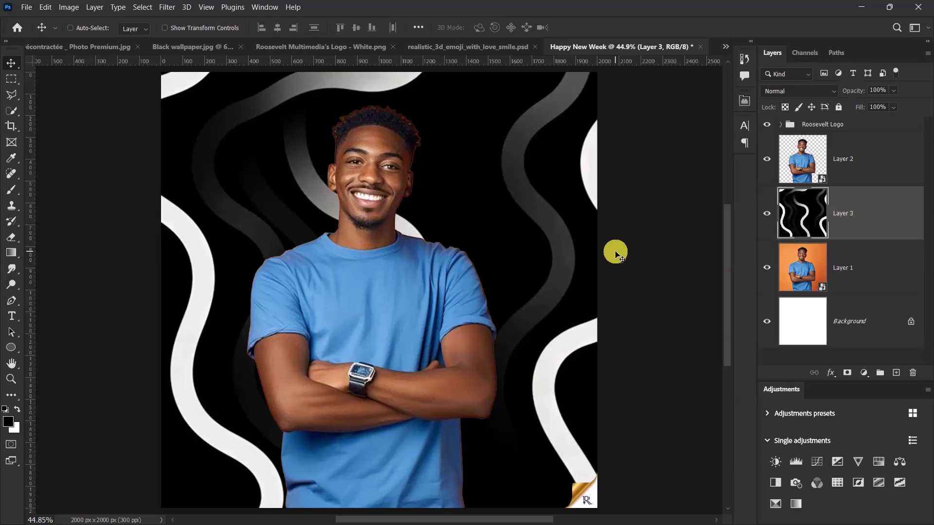
{"action": "left_click", "coordinate": [786, 91]}
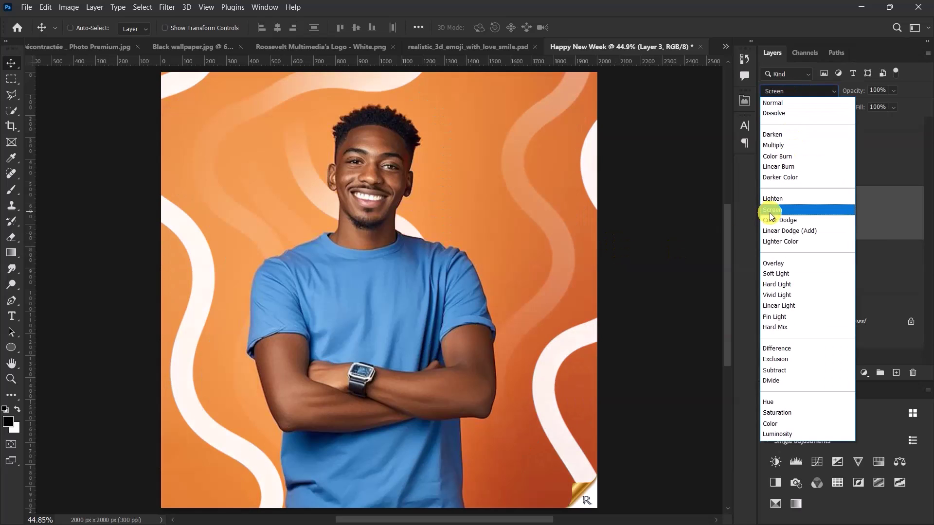
{"action": "left_click", "coordinate": [770, 212]}
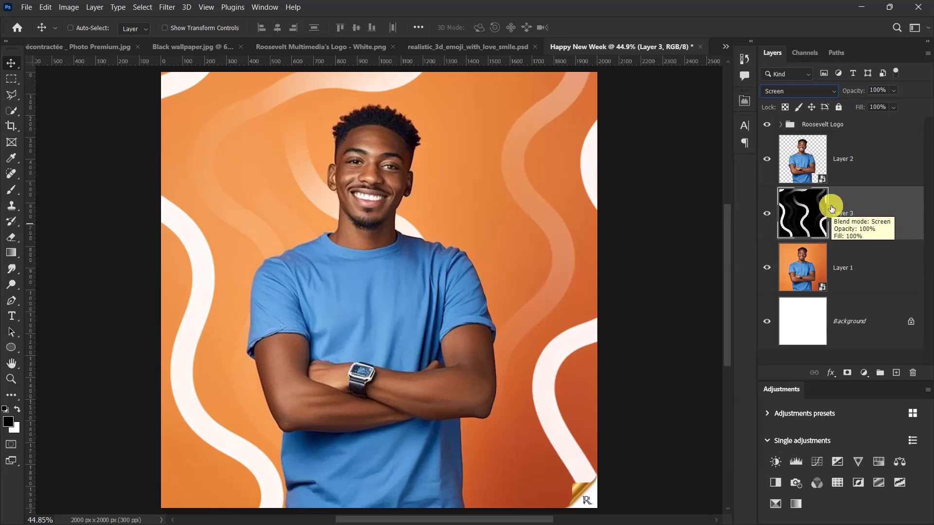
Draw a black rectangle about 2016 px wide and 580 px high across the lower part of the flyer
{"action": "left_click", "coordinate": [14, 346]}
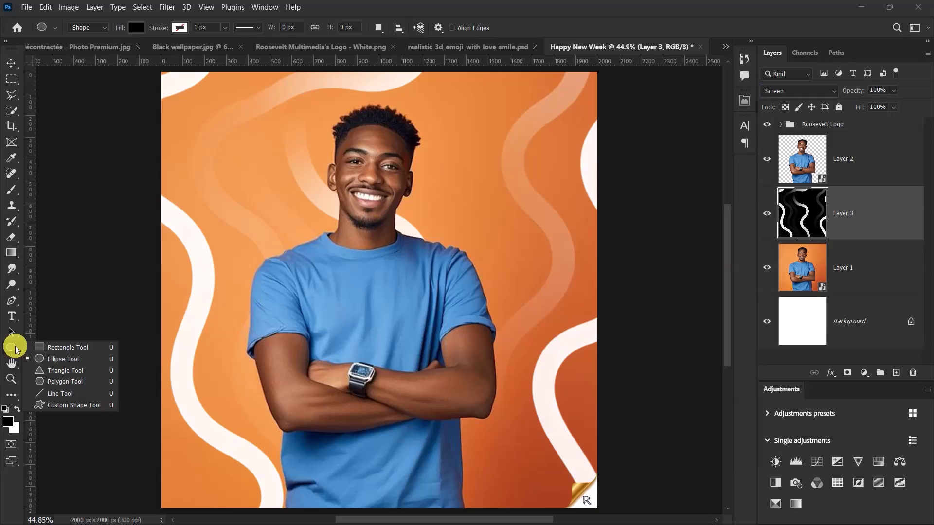
{"action": "left_click", "coordinate": [65, 350]}
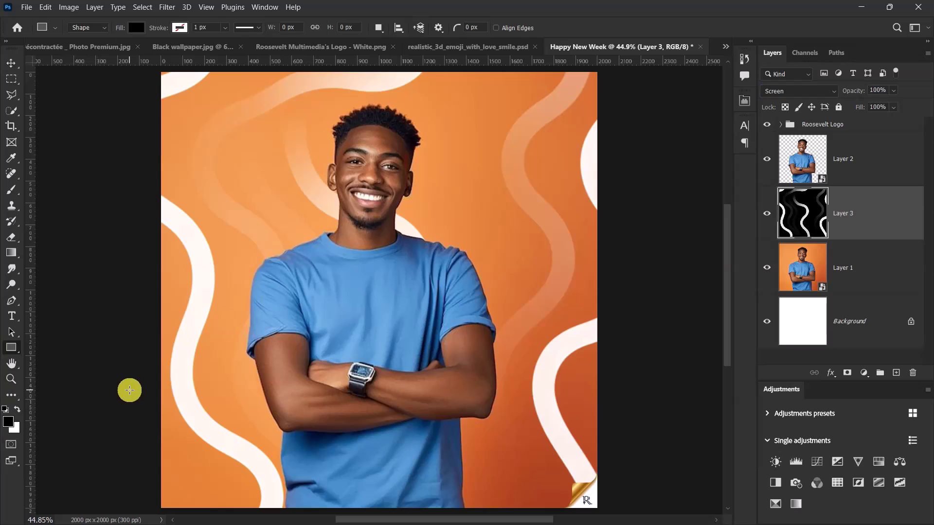
{"action": "left_click_drag", "start_coordinate": [159, 391], "coordinate": [598, 511]}
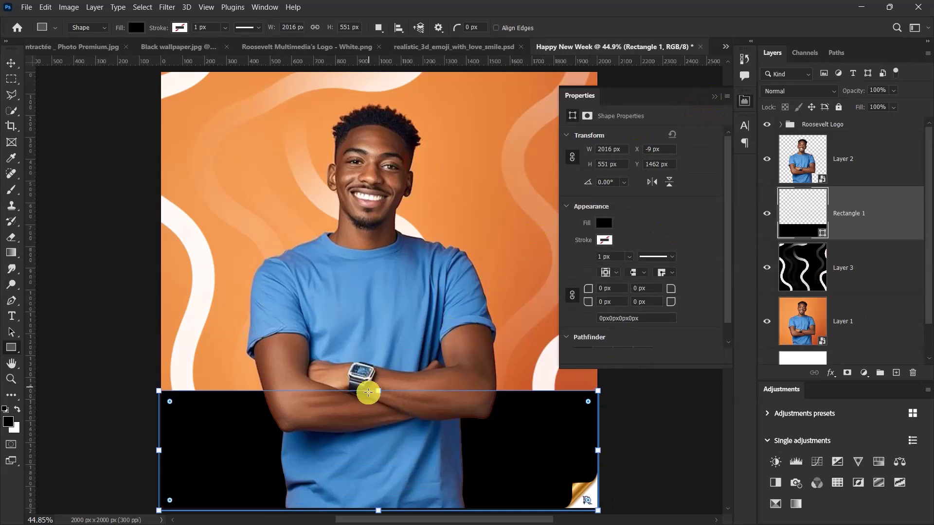
{"action": "left_click_drag", "start_coordinate": [378, 392], "coordinate": [373, 387]}
{"action": "left_click", "coordinate": [715, 96]}
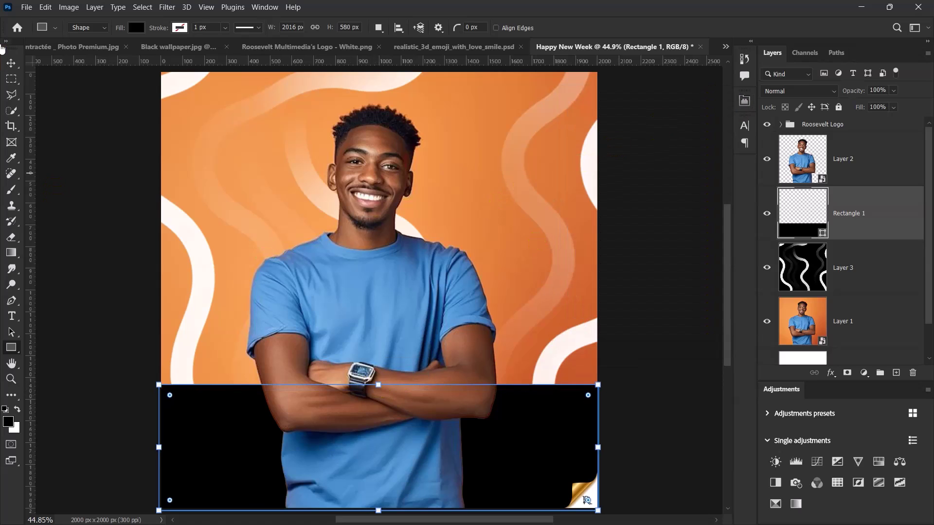
Move the rectangle layer above the cut-out man layer so it covers his lower body
{"action": "left_click", "coordinate": [11, 63]}
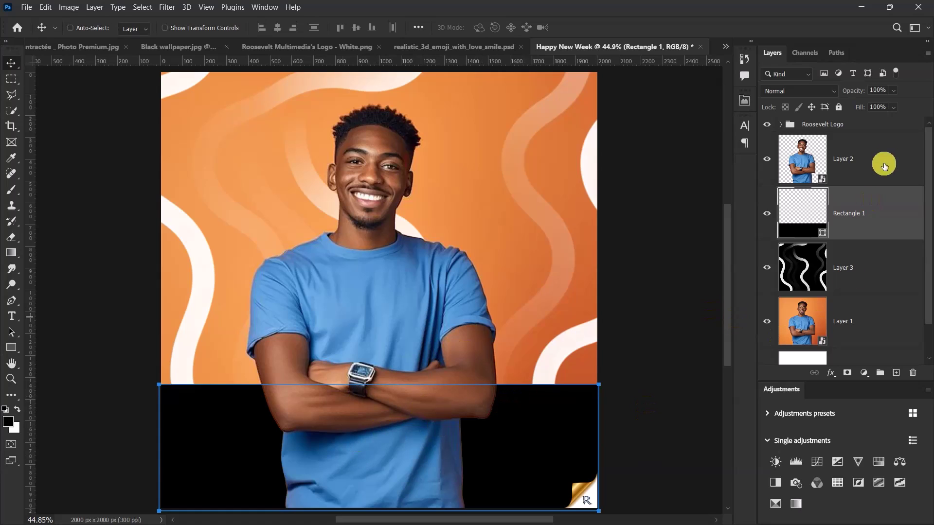
{"action": "left_click_drag", "start_coordinate": [878, 224], "coordinate": [868, 143]}
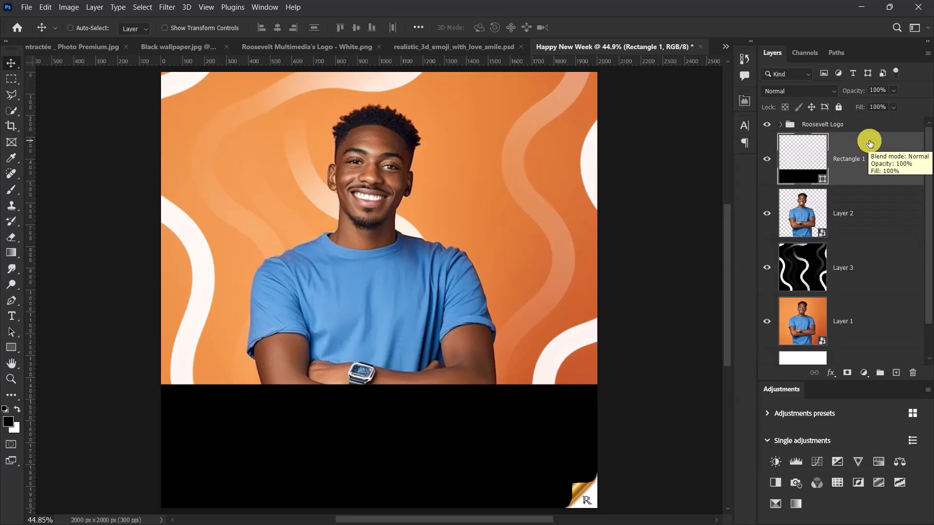
{"action": "scroll", "coordinate": [436, 409], "scroll_direction": "down", "scroll_amount": 3}
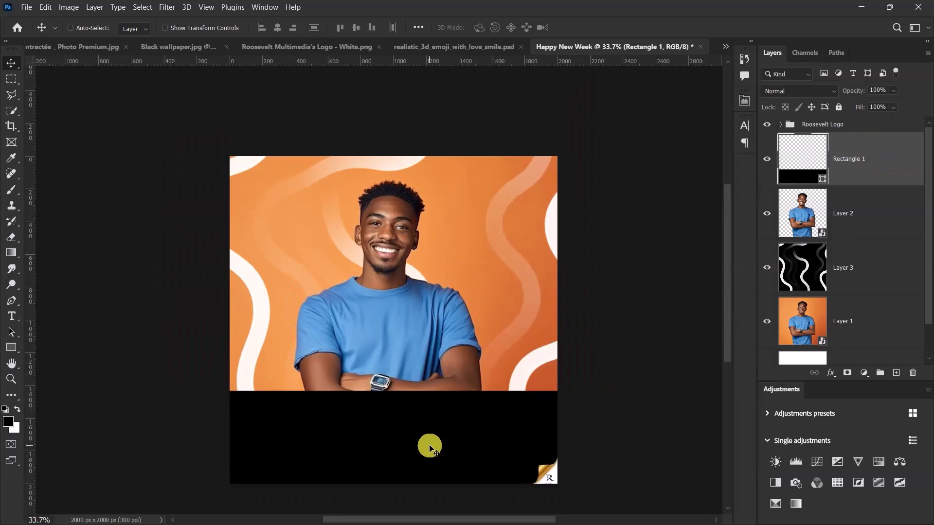
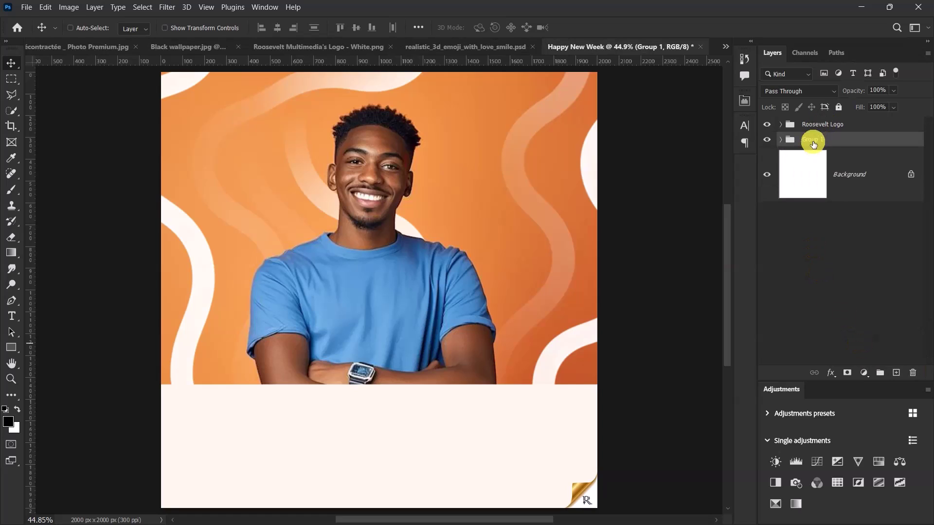
Rename the group above the Background layer as BG
{"action": "type", "text": "BG"}
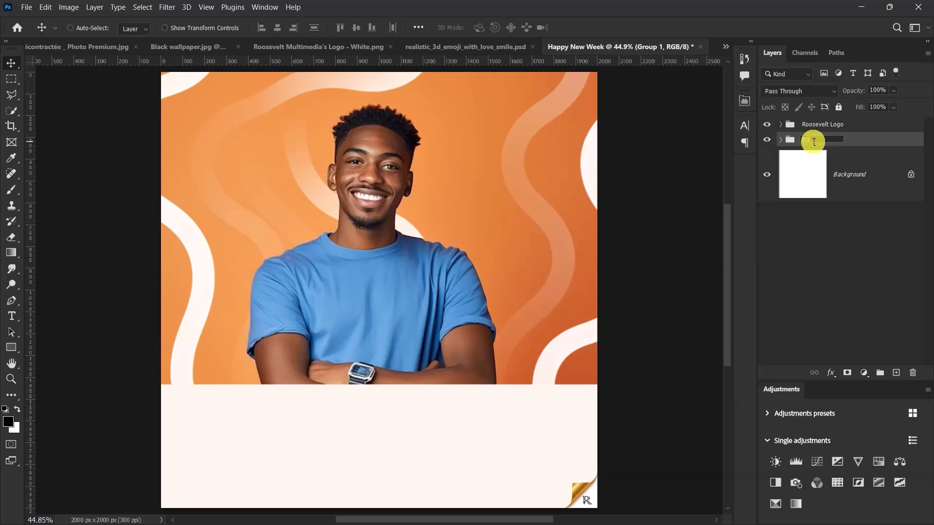
{"action": "key", "text": "Return"}
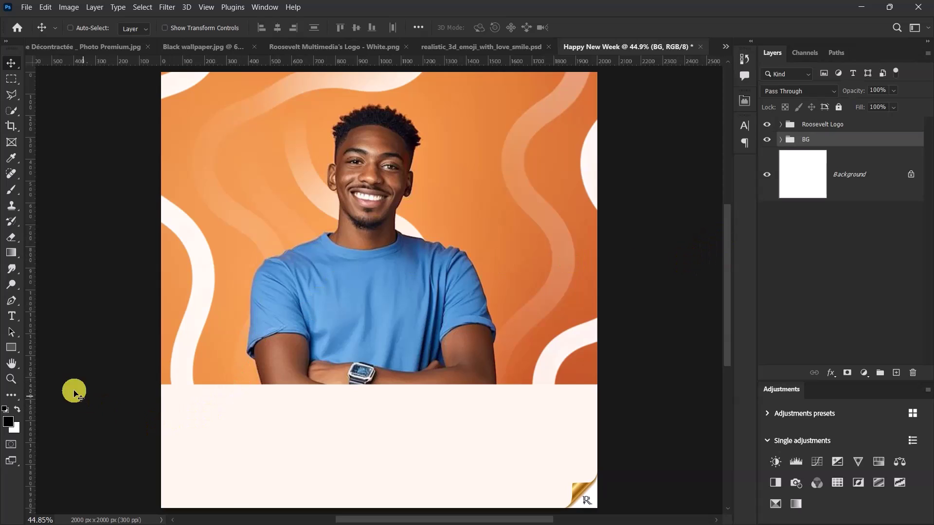
Add the text NEW WEEK on the light band below the man
{"action": "left_click", "coordinate": [13, 317]}
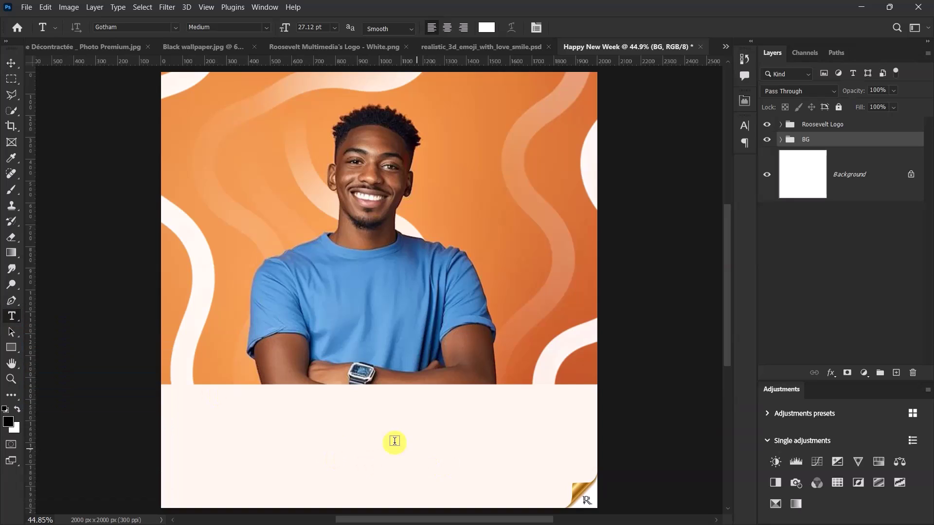
{"action": "left_click", "coordinate": [330, 436]}
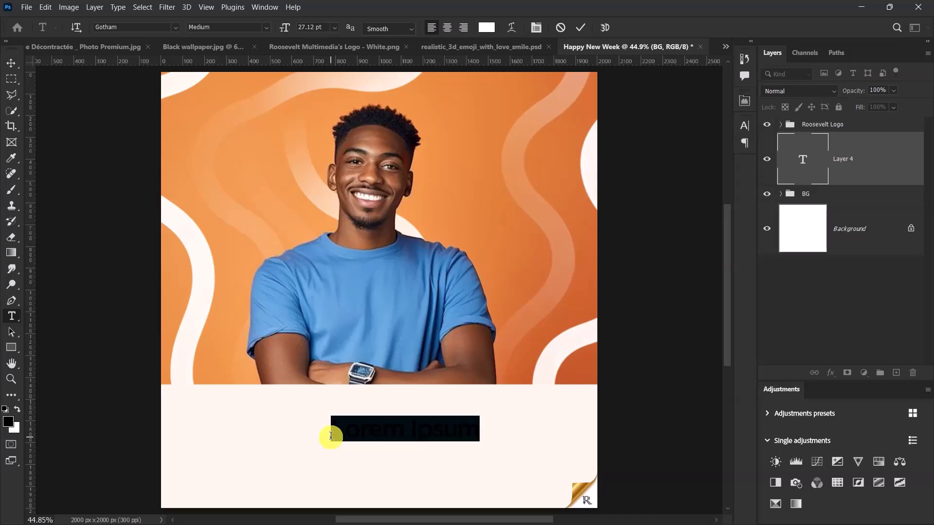
{"action": "type", "text": "H"}
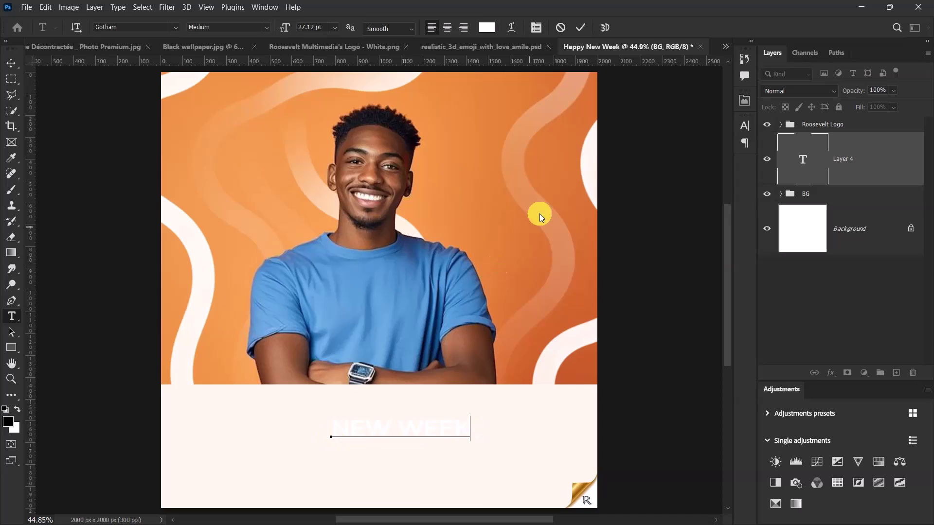
{"action": "left_click", "coordinate": [580, 27]}
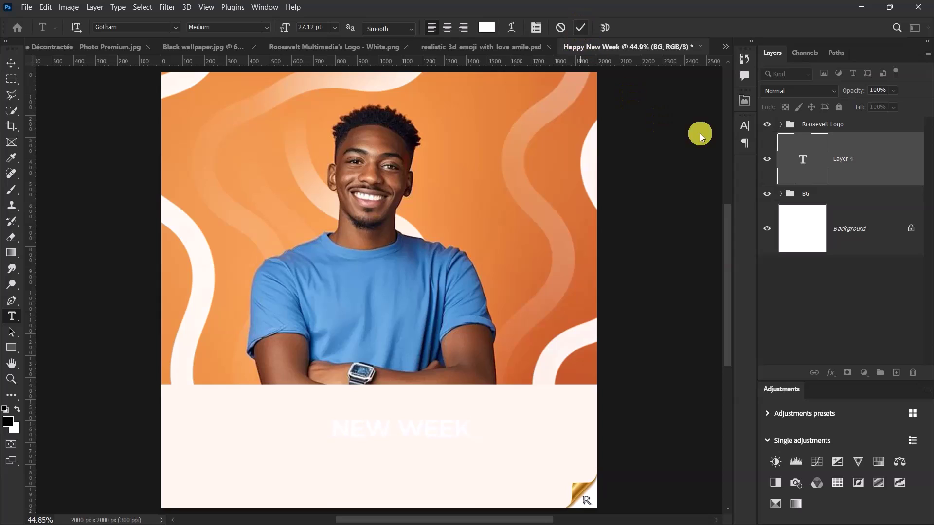
Set the NEW WEEK text's colour to cf622d
{"action": "left_click", "coordinate": [746, 125]}
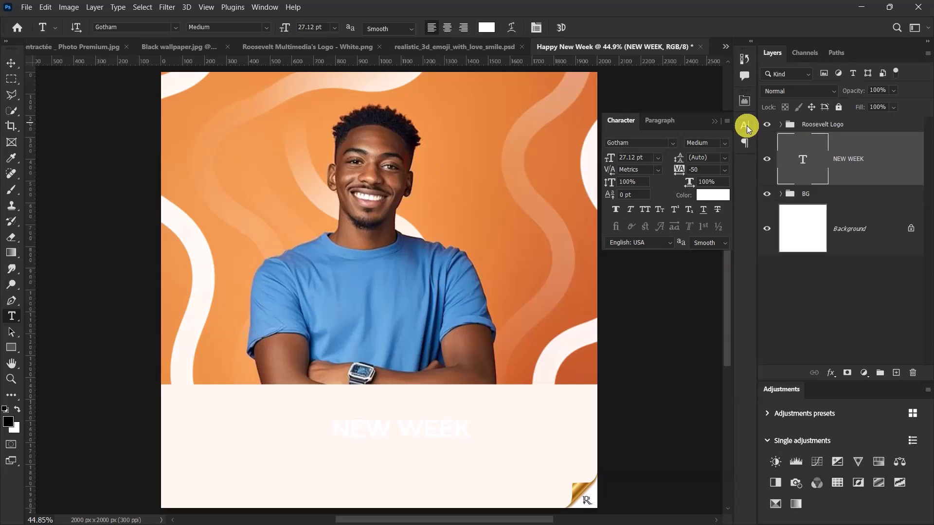
{"action": "left_click", "coordinate": [713, 195]}
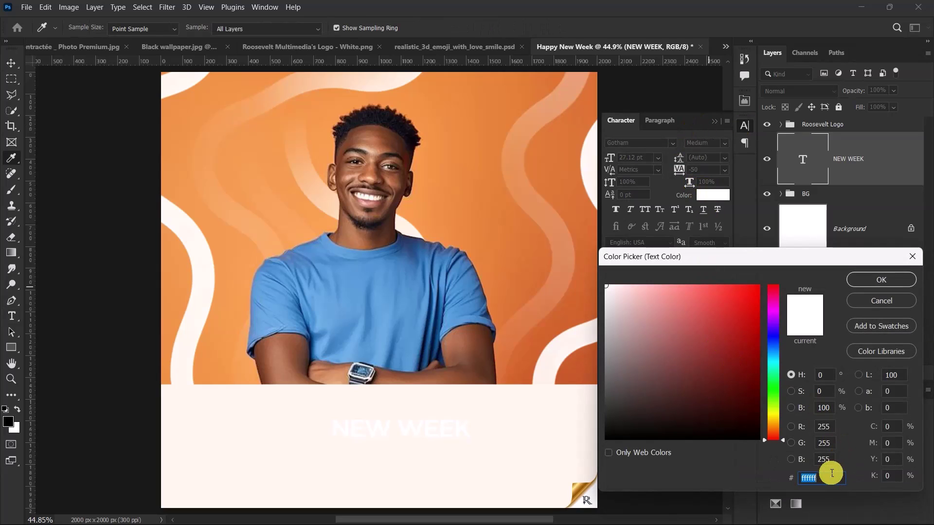
{"action": "type", "text": "cf"}
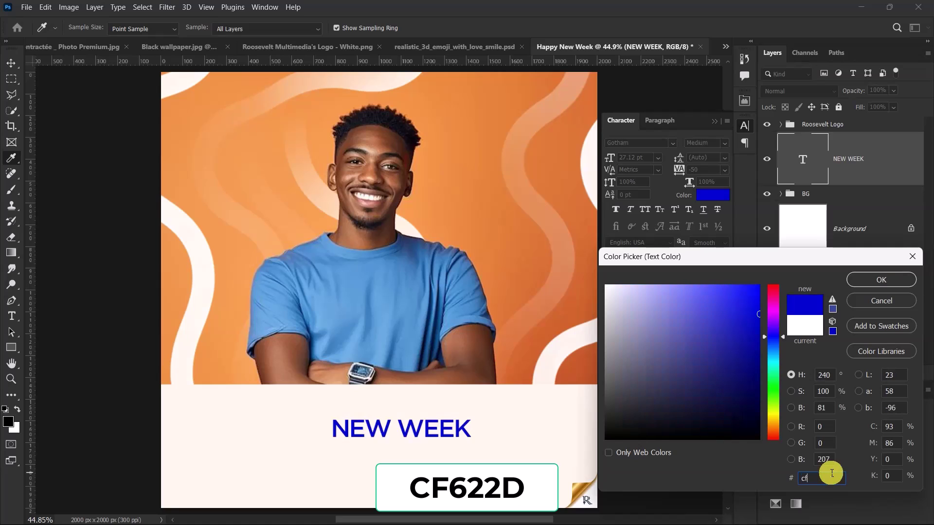
{"action": "type", "text": "62"}
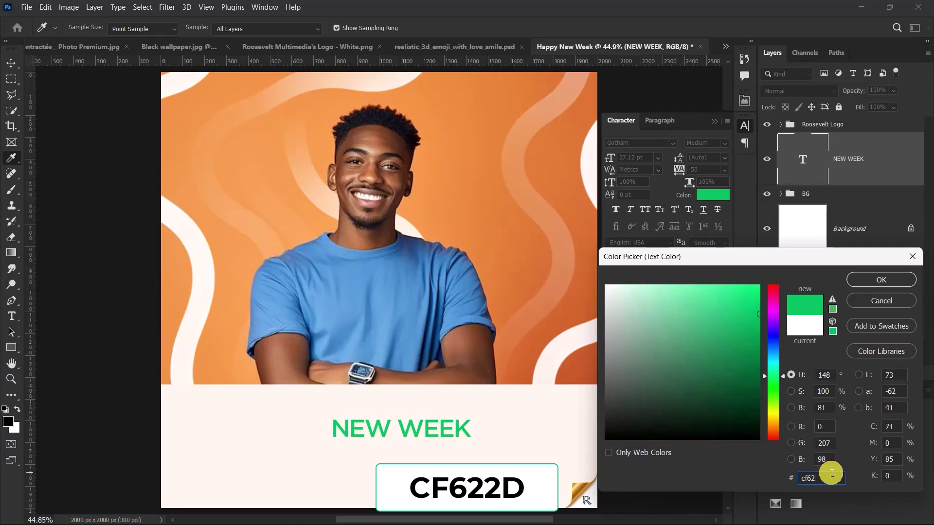
{"action": "type", "text": "2d"}
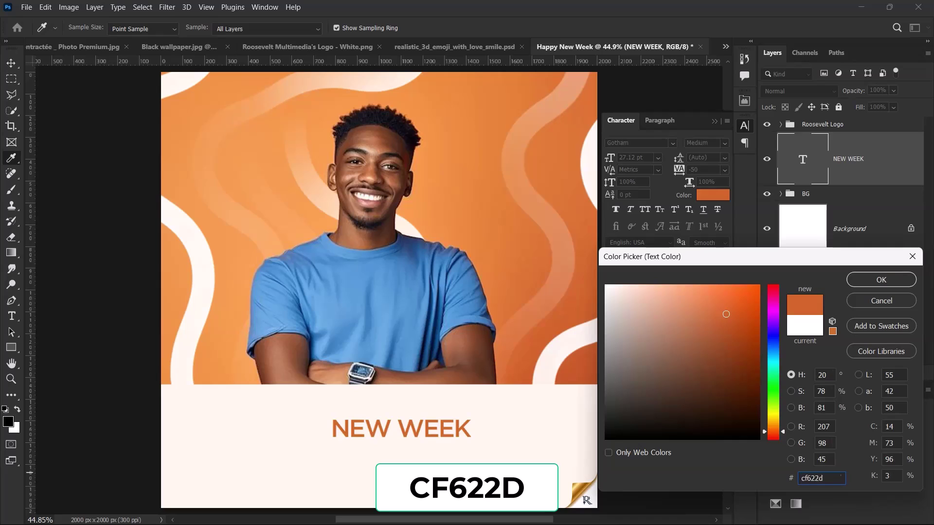
{"action": "left_click", "coordinate": [882, 281]}
Set the NEW WEEK text's font to Gotham Black Regular and its size to 60 pt
{"action": "left_click", "coordinate": [639, 146]}
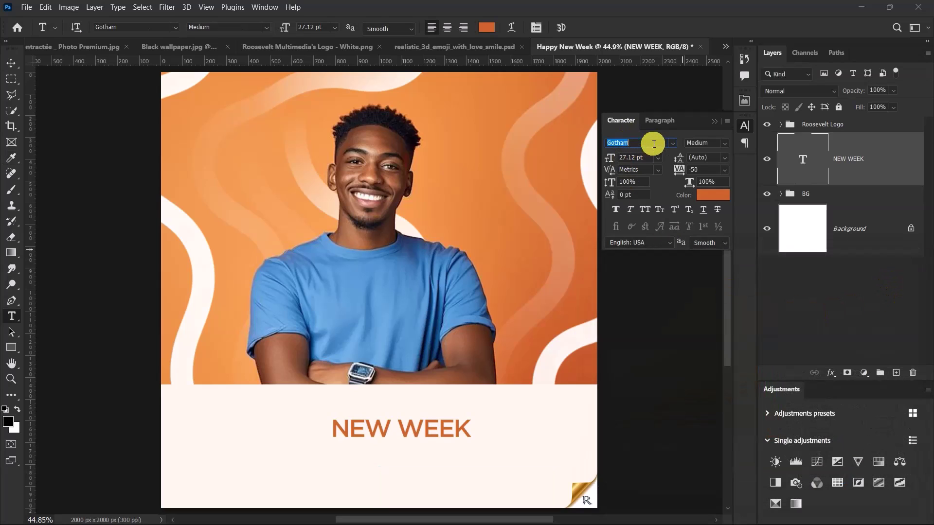
{"action": "type", "text": "Gotham b"}
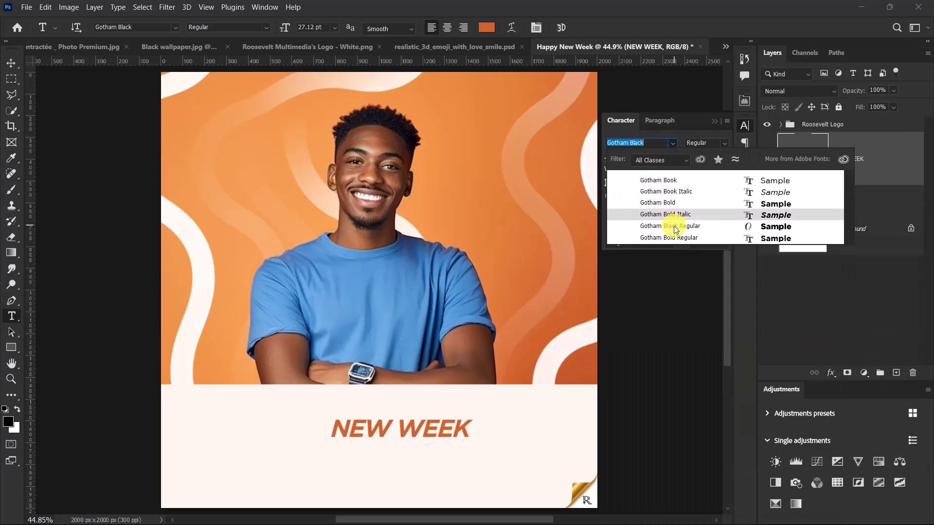
{"action": "left_click", "coordinate": [675, 227]}
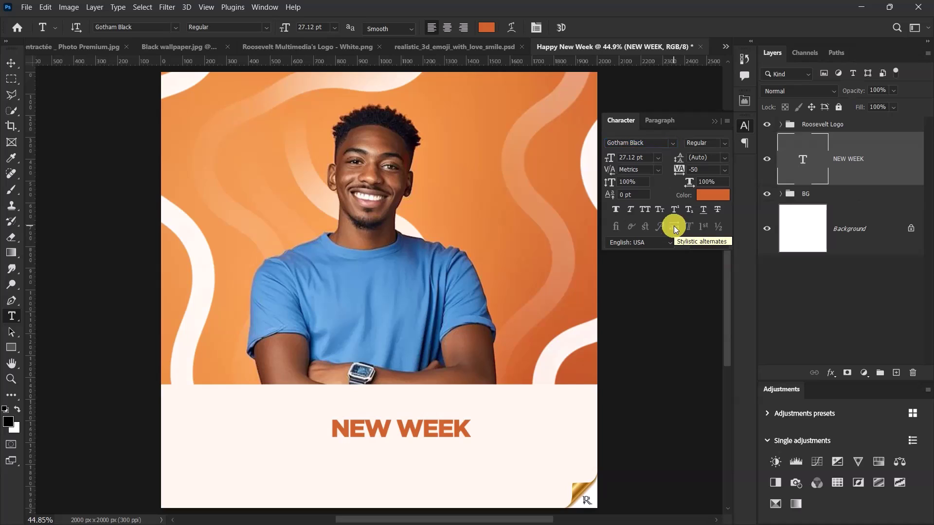
{"action": "left_click", "coordinate": [658, 158]}
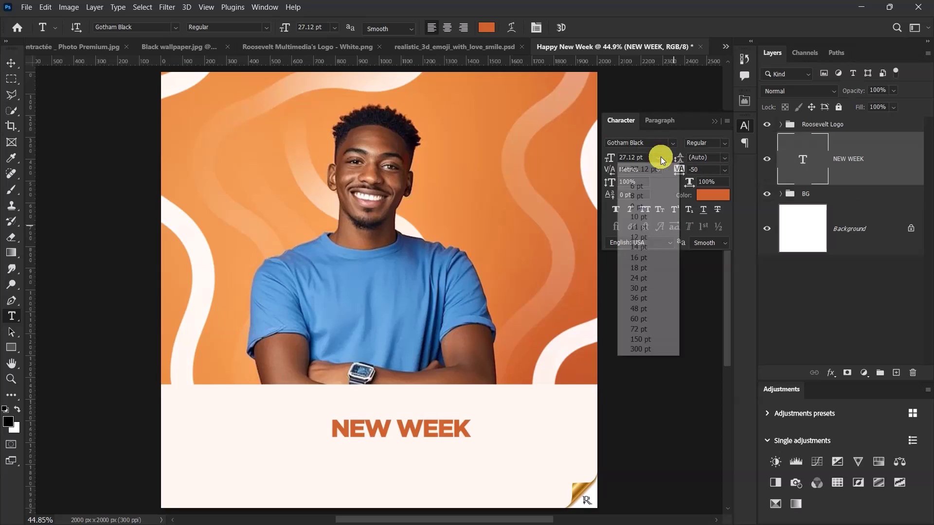
{"action": "left_click", "coordinate": [650, 317]}
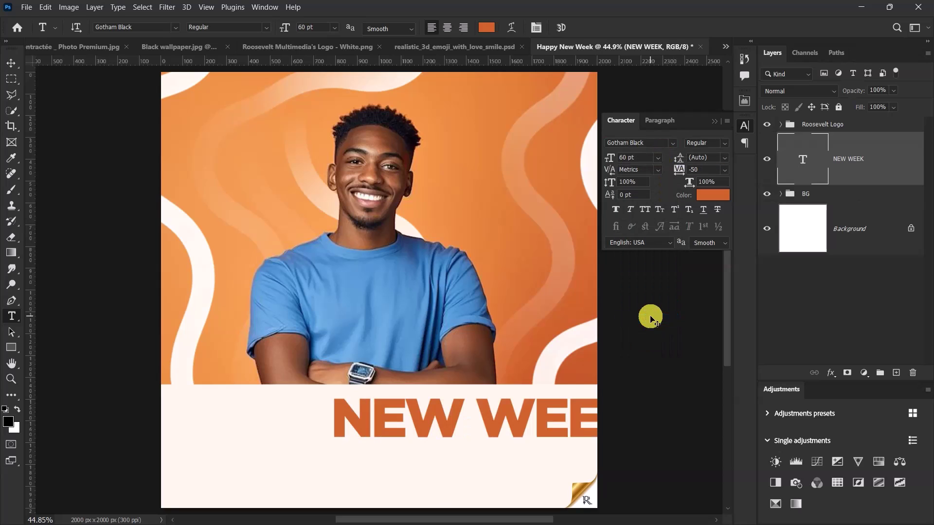
Centre the NEW WEEK text horizontally on the canvas and move it down to the lower part of the light band
{"action": "key", "text": "ctrl+a"}
{"action": "left_click", "coordinate": [11, 63]}
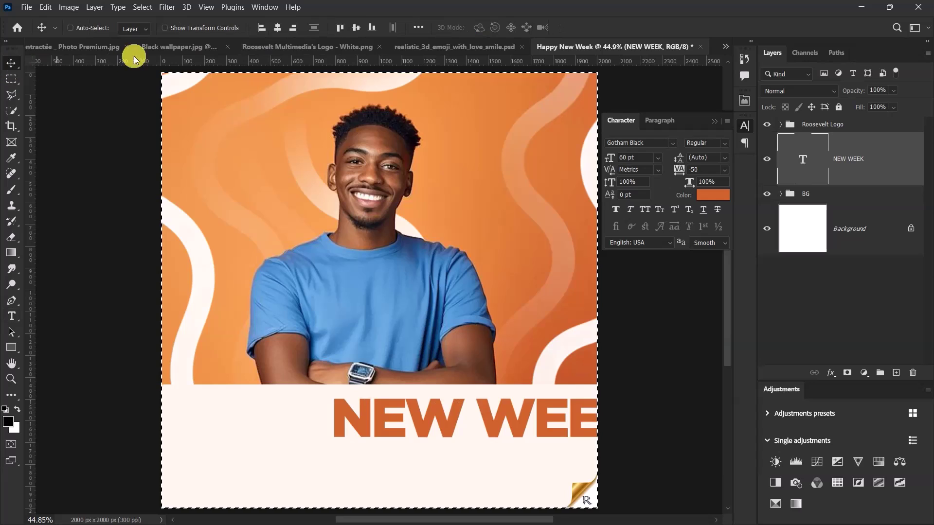
{"action": "left_click", "coordinate": [276, 30]}
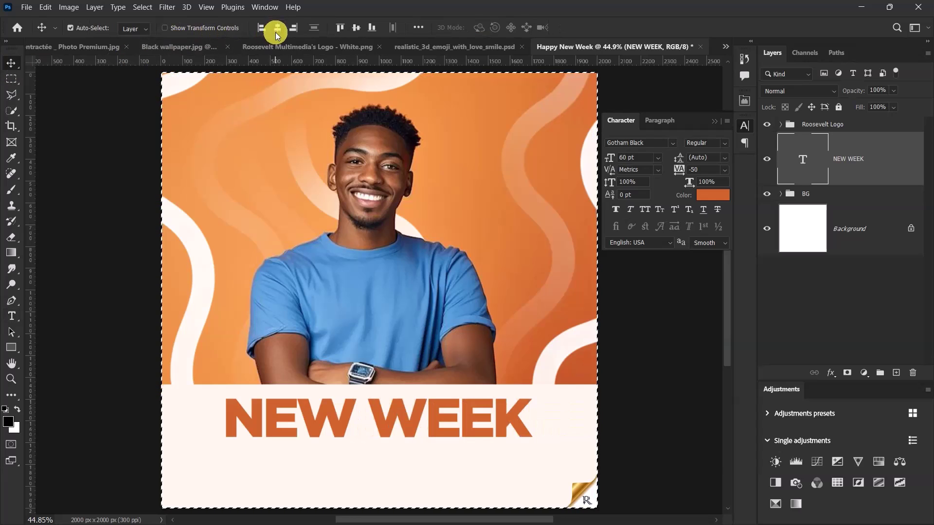
{"action": "key", "text": "ctrl+d"}
{"action": "left_click_drag", "start_coordinate": [438, 428], "coordinate": [442, 472]}
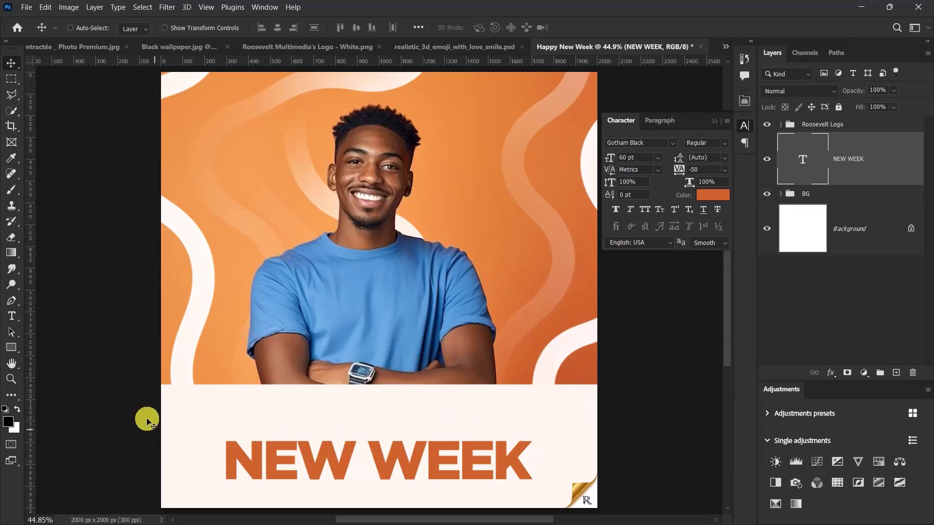
Add the text Happy above NEW WEEK as a separate text layer and set it in All Caps
{"action": "left_click", "coordinate": [12, 316]}
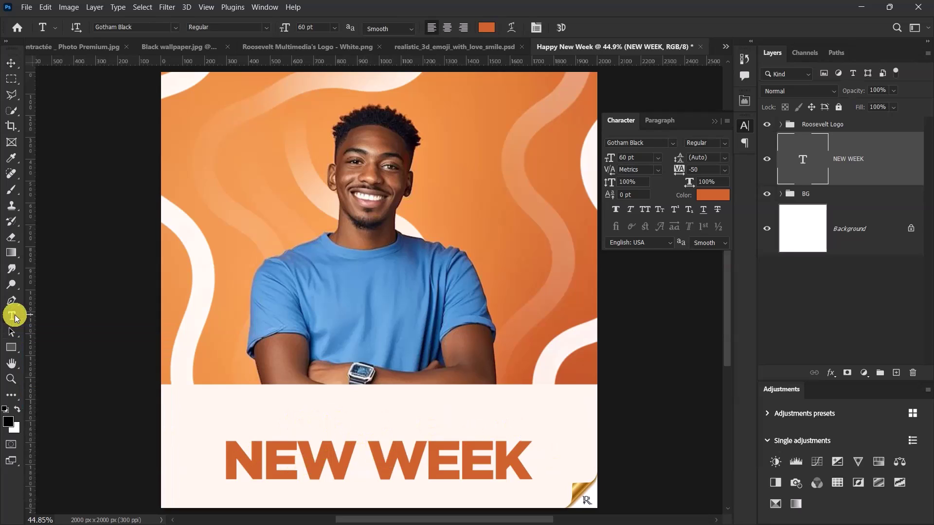
{"action": "left_click", "coordinate": [341, 402]}
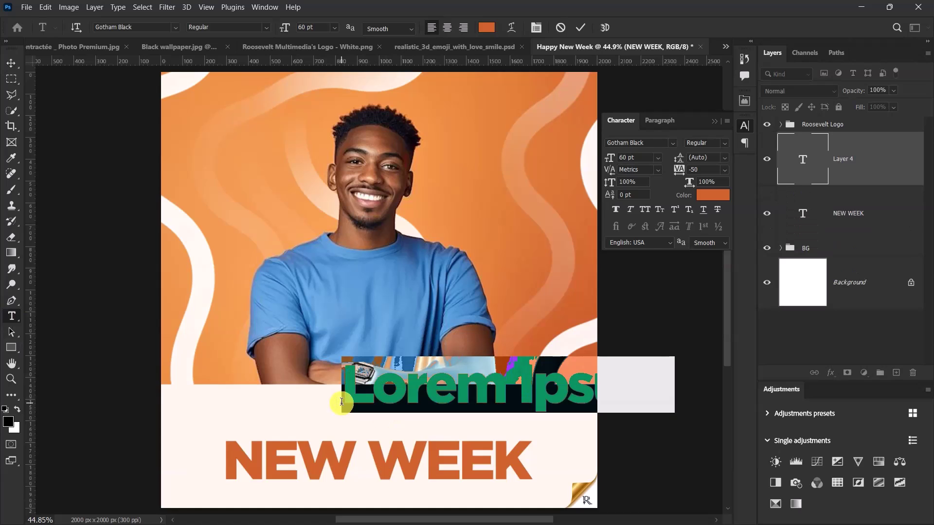
{"action": "type", "text": "Happy"}
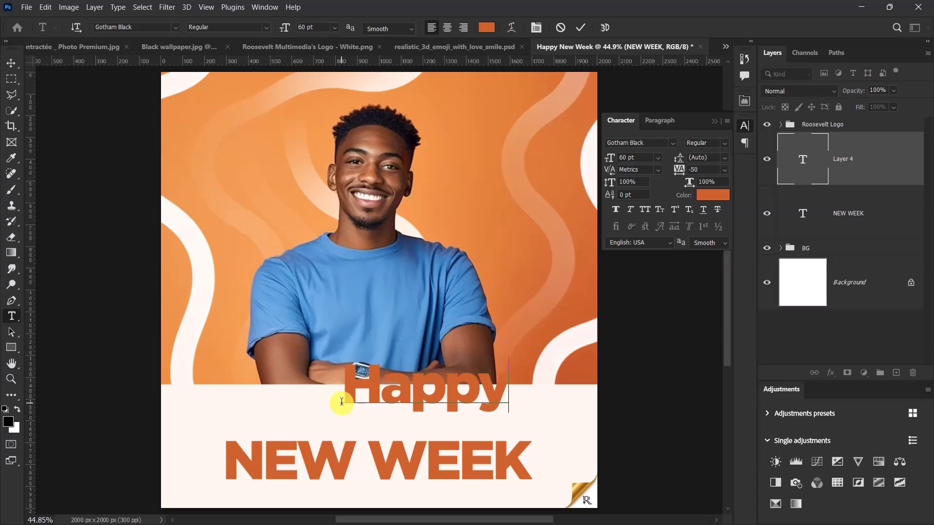
{"action": "left_click", "coordinate": [580, 27]}
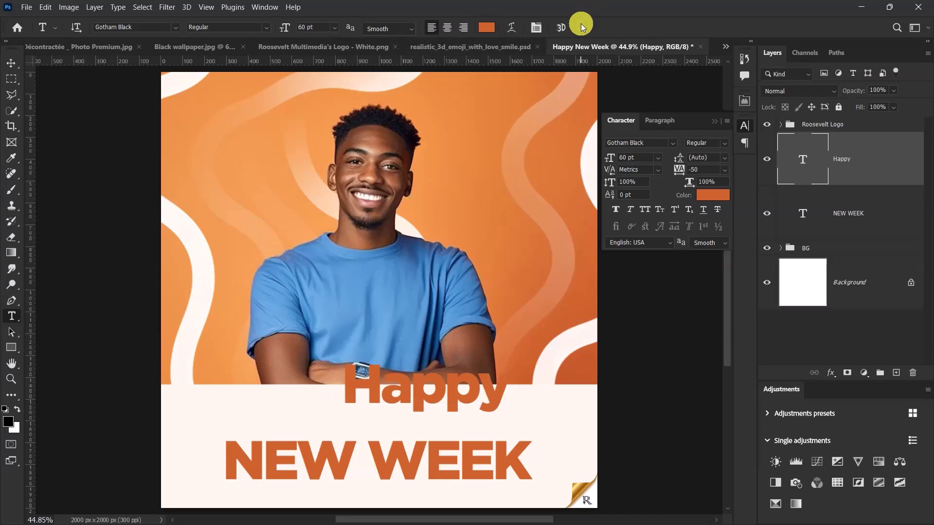
{"action": "left_click", "coordinate": [644, 209]}
Move the HAPPY text onto the light band, roughly centred directly above NEW WEEK
{"action": "left_click", "coordinate": [12, 63]}
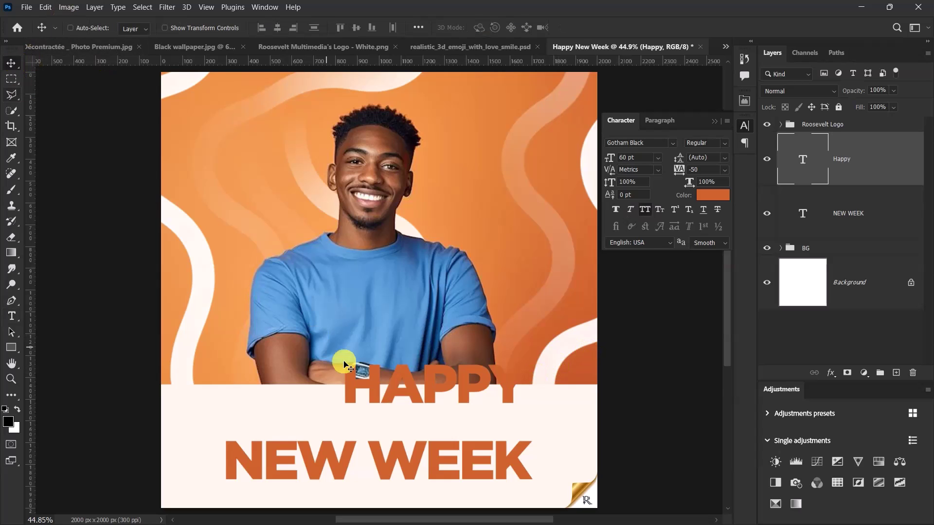
{"action": "scroll", "coordinate": [475, 405], "scroll_direction": "up", "scroll_amount": 3}
{"action": "scroll", "coordinate": [470, 403], "scroll_direction": "down", "scroll_amount": 3}
{"action": "left_click_drag", "start_coordinate": [463, 395], "coordinate": [398, 407]}
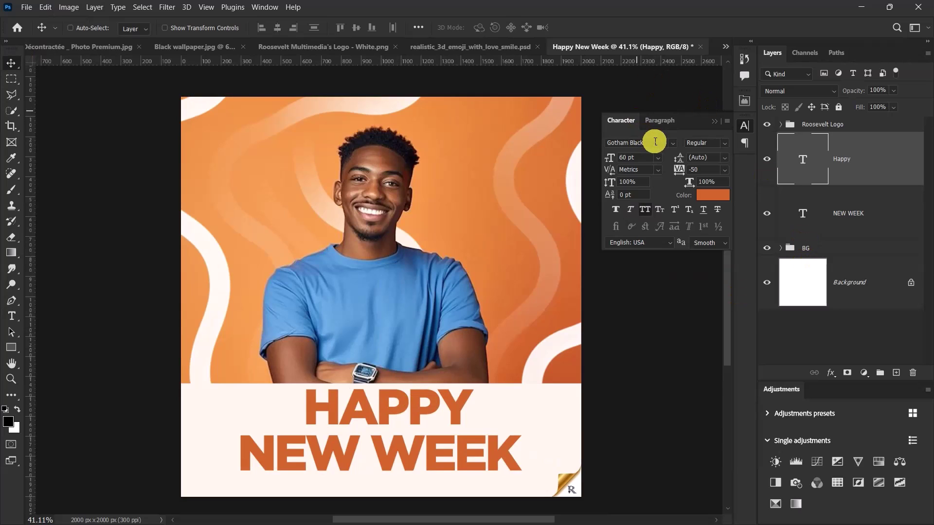
Change the HAPPY text's font to Gotham Medium
{"action": "left_click", "coordinate": [654, 141]}
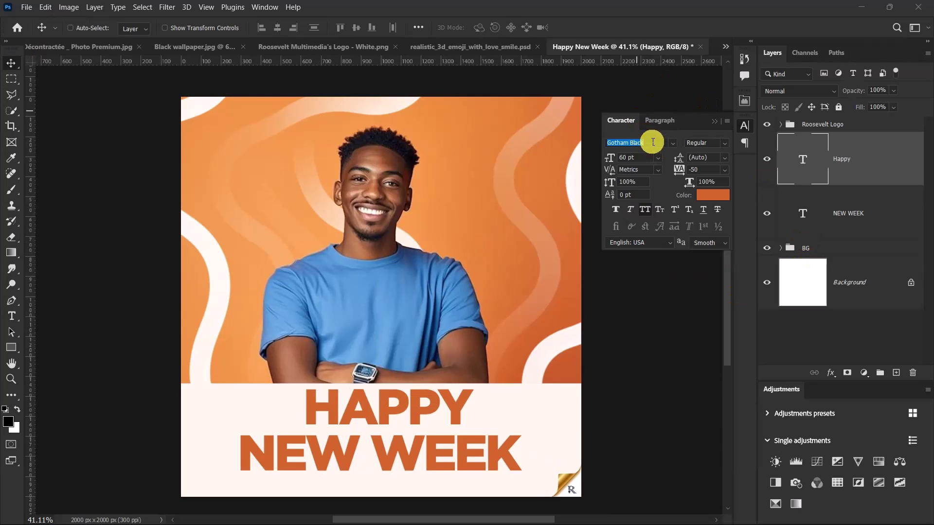
{"action": "key", "text": "BackSpace"}
{"action": "key", "text": "BackSpace"}
{"action": "key", "text": "BackSpace"}
{"action": "key", "text": "BackSpace"}
{"action": "key", "text": "BackSpace"}
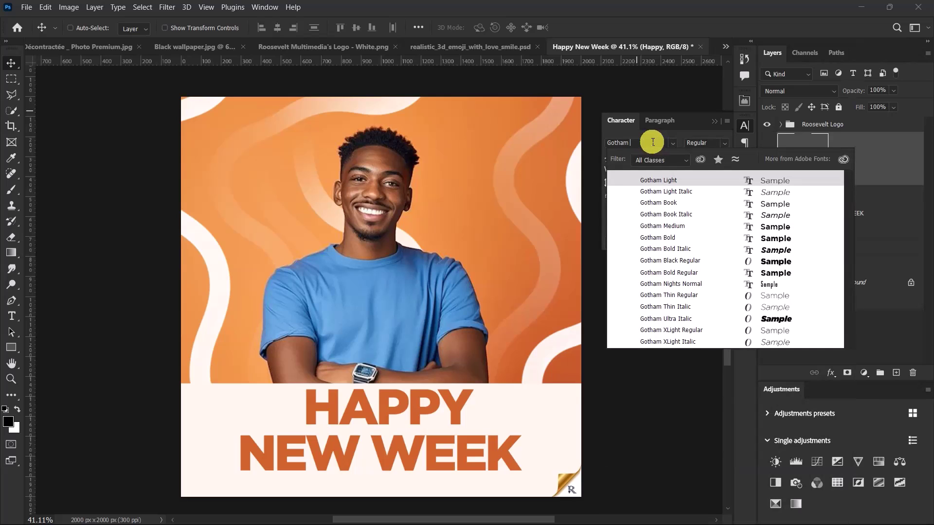
{"action": "left_click", "coordinate": [654, 228]}
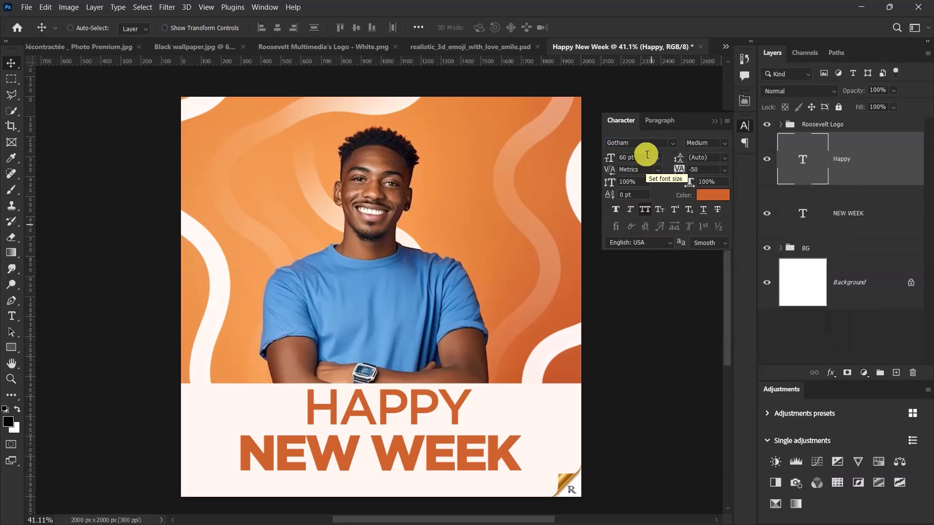
Set the HAPPY text's size to 14 pt and its tracking to 3000
{"action": "left_click", "coordinate": [630, 157]}
{"action": "type", "text": "14"}
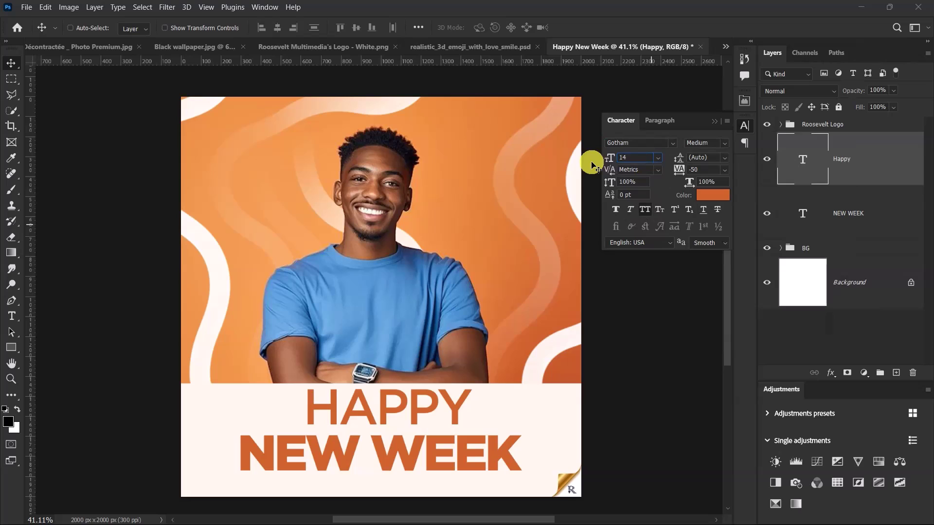
{"action": "key", "text": "Return"}
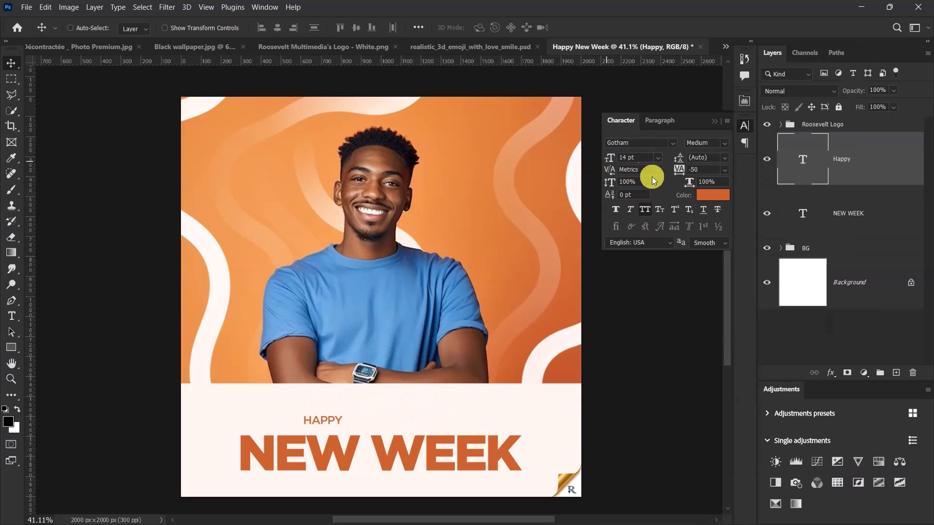
{"action": "left_click", "coordinate": [687, 170]}
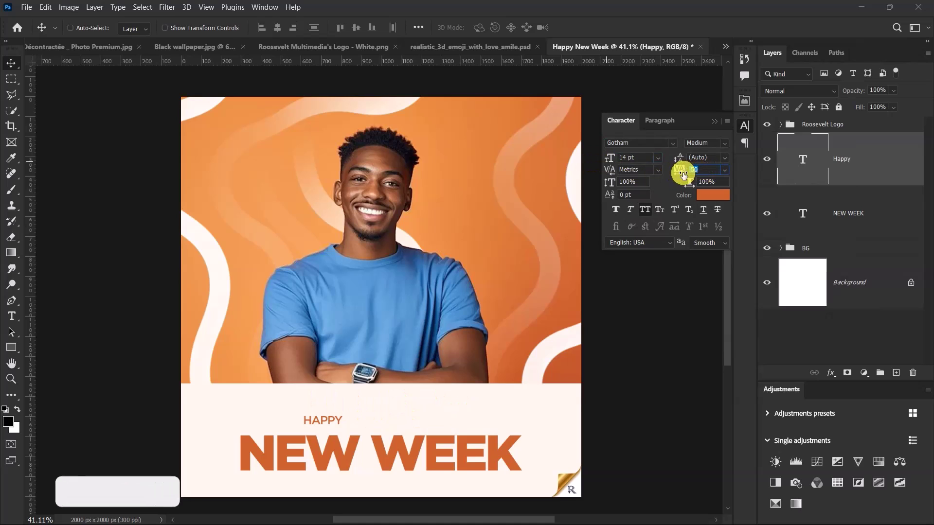
{"action": "type", "text": "3000"}
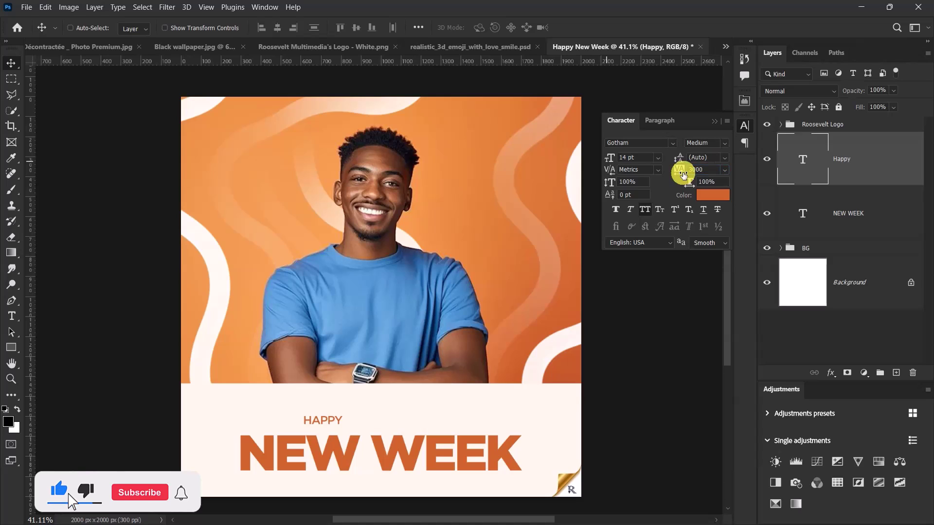
{"action": "key", "text": "Return"}
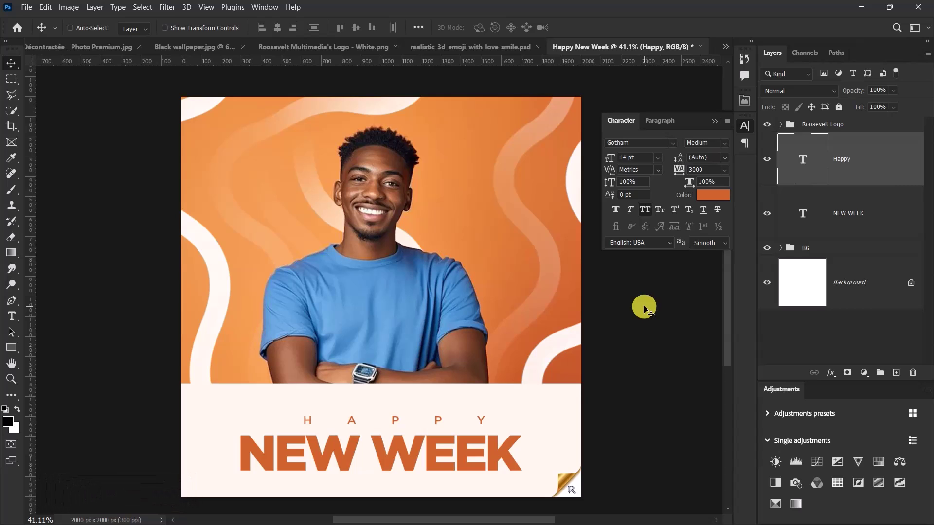
Recolour the HAPPY text with a near-black sampled from the dark workspace
{"action": "scroll", "coordinate": [394, 440], "scroll_direction": "up", "scroll_amount": 3}
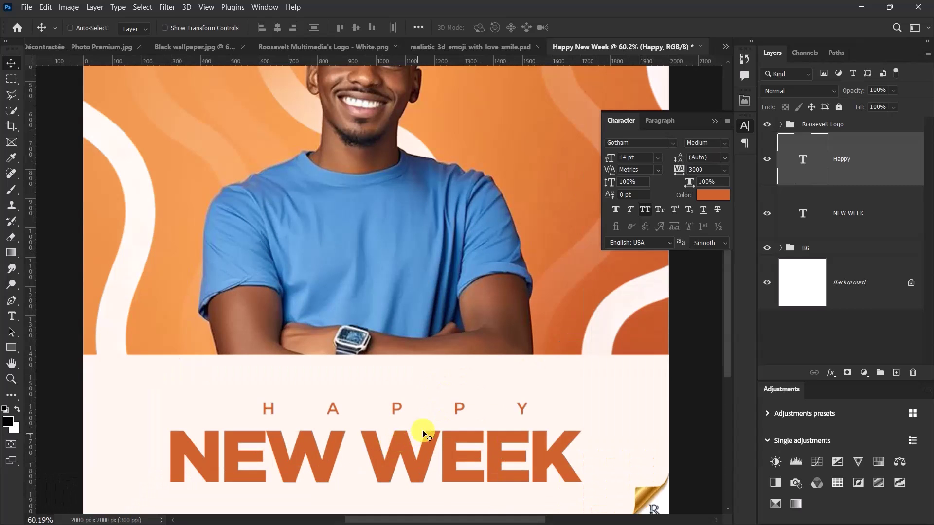
{"action": "left_click", "coordinate": [699, 195]}
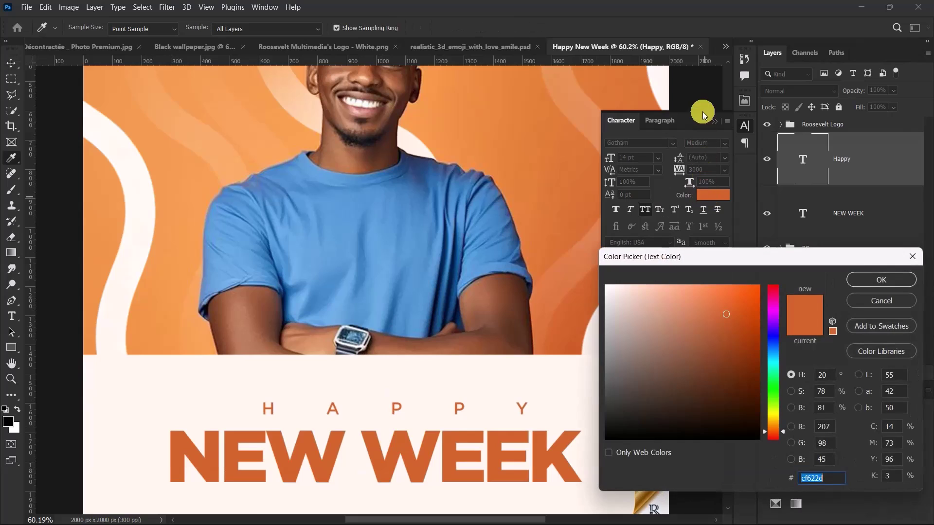
{"action": "left_click", "coordinate": [695, 81]}
{"action": "left_click", "coordinate": [881, 281]}
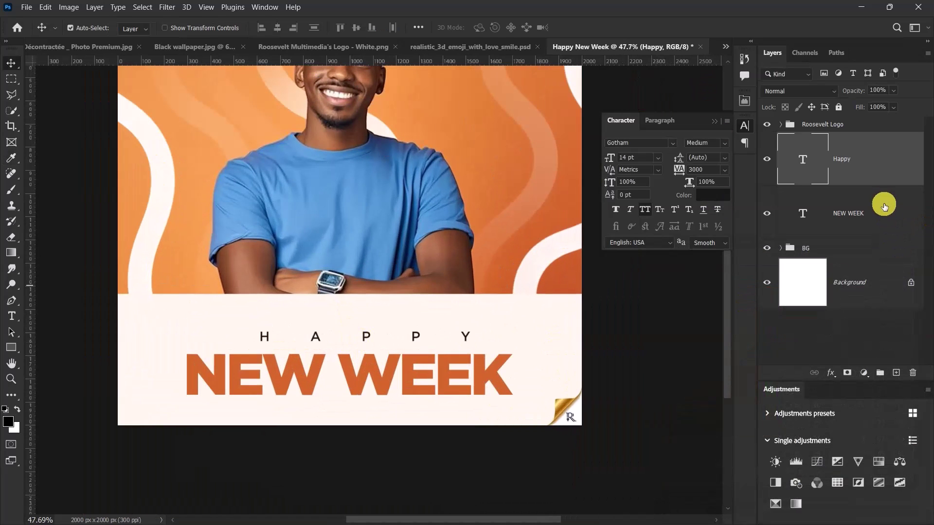
Align the HAPPY and NEW WEEK texts on their horizontal centres and nudge both slightly upward
{"action": "left_click", "coordinate": [884, 206], "text": "ctrl"}
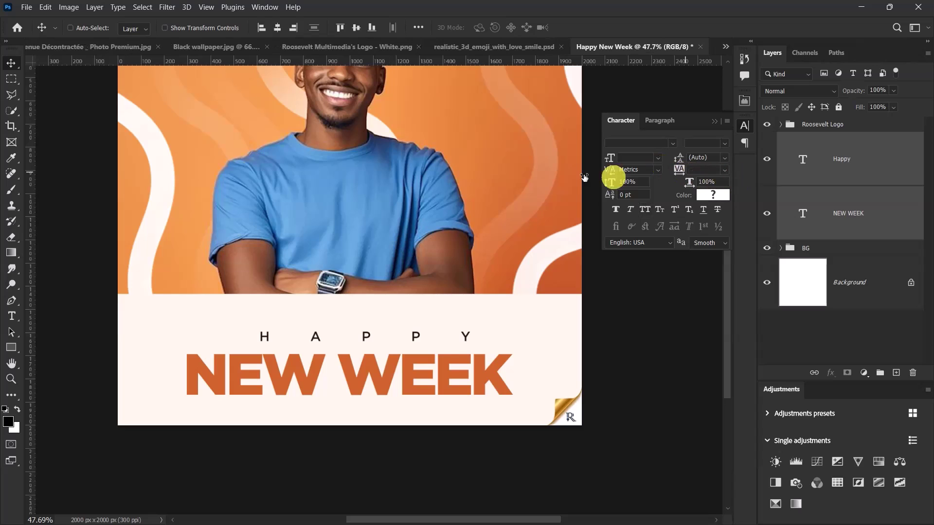
{"action": "left_click", "coordinate": [278, 30]}
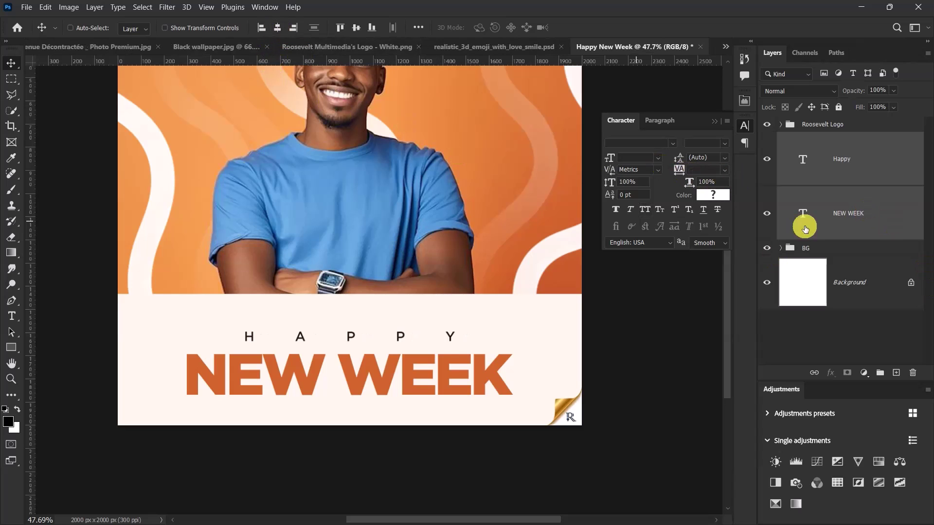
{"action": "scroll", "coordinate": [407, 322], "scroll_direction": "down", "scroll_amount": 2}
{"action": "key", "text": "shift+Up"}
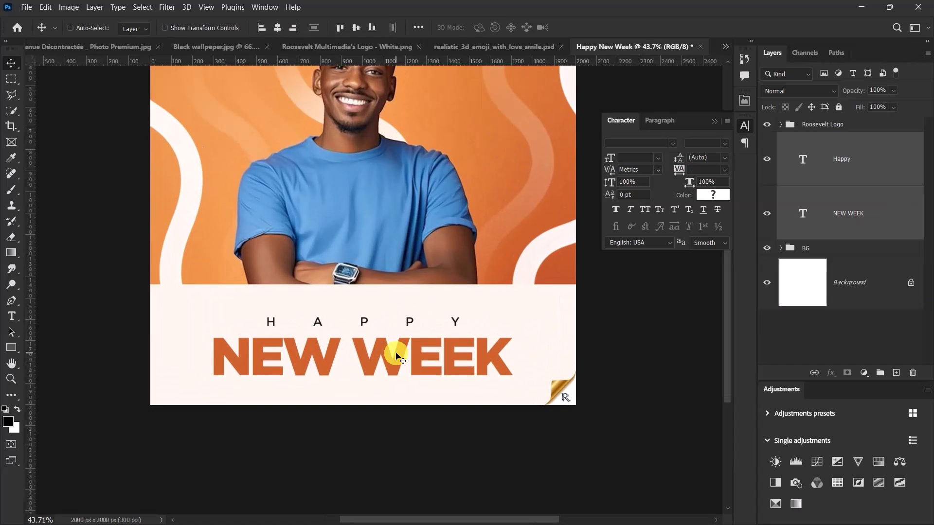
{"action": "key", "text": "ctrl+0"}
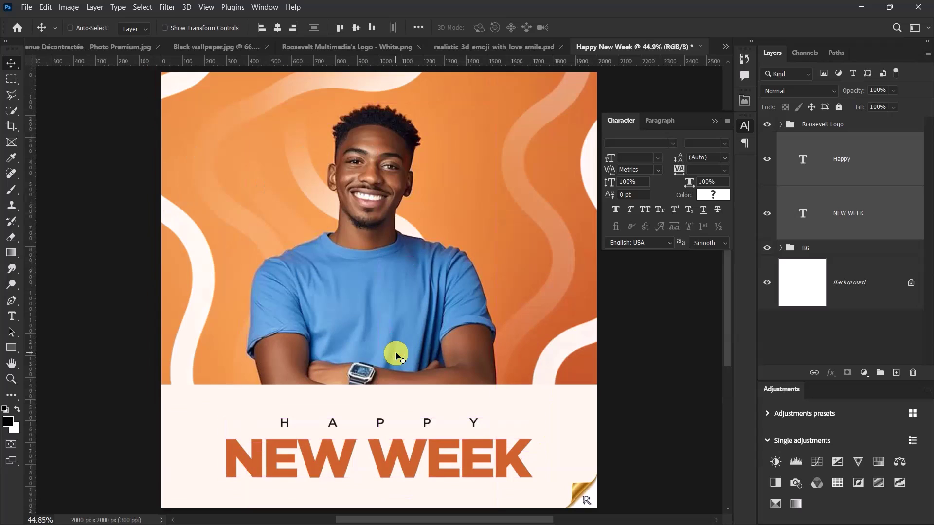
Collapse the character settings and examine the finished Happy New Week Flyer.psd as reference before returning to the working document
{"action": "double_click", "coordinate": [715, 120]}
{"action": "left_click", "coordinate": [726, 47]}
{"action": "left_click", "coordinate": [426, 49]}
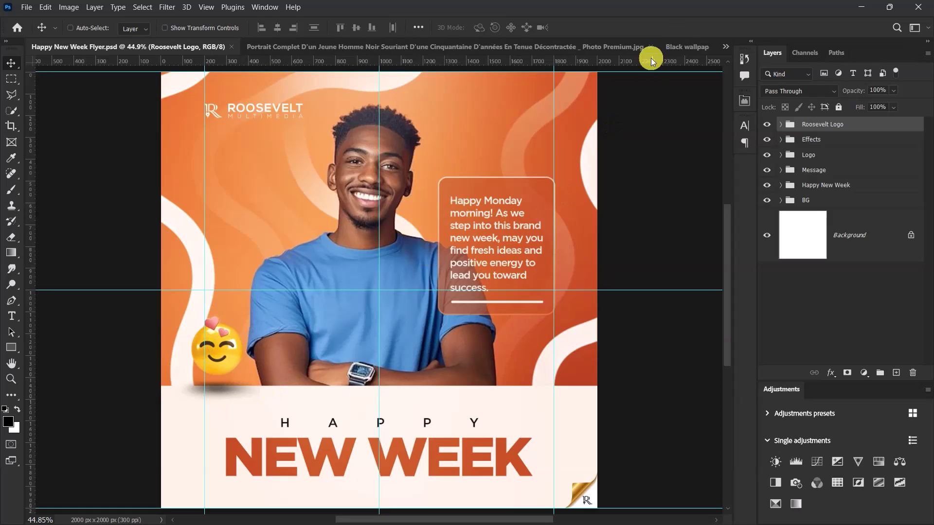
{"action": "left_click", "coordinate": [726, 46]}
{"action": "left_click", "coordinate": [335, 115]}
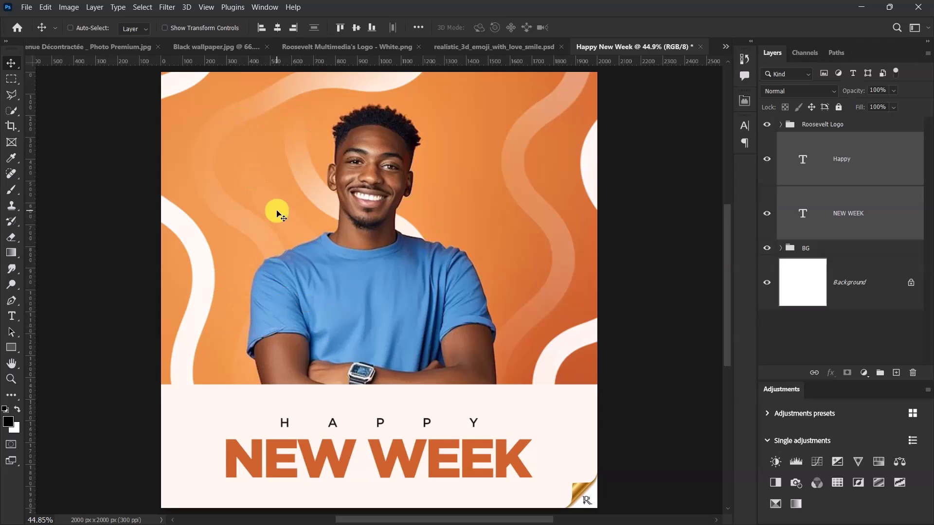
Add a guide layout with two columns, two rows and left and right margins of 200 px
{"action": "left_click", "coordinate": [206, 8]}
{"action": "mouse_move", "coordinate": [257, 305]}
{"action": "left_click", "coordinate": [362, 387]}
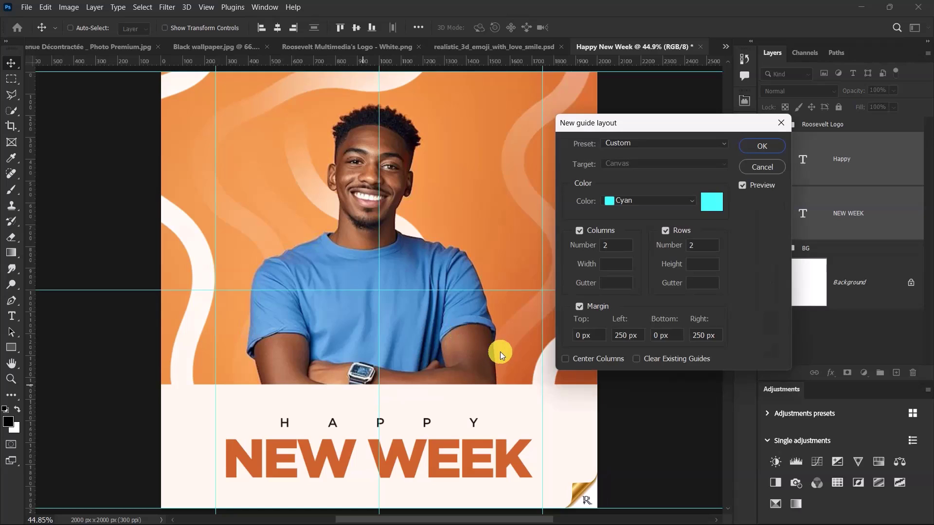
{"action": "left_click", "coordinate": [625, 337]}
{"action": "key", "text": "BackSpace"}
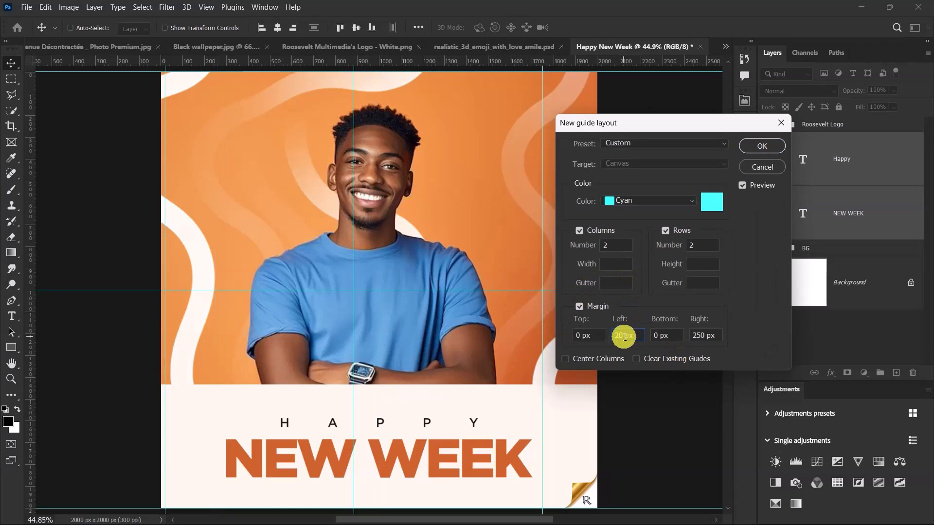
{"action": "type", "text": "0"}
{"action": "left_click", "coordinate": [700, 336]}
{"action": "key", "text": "BackSpace"}
{"action": "type", "text": "0"}
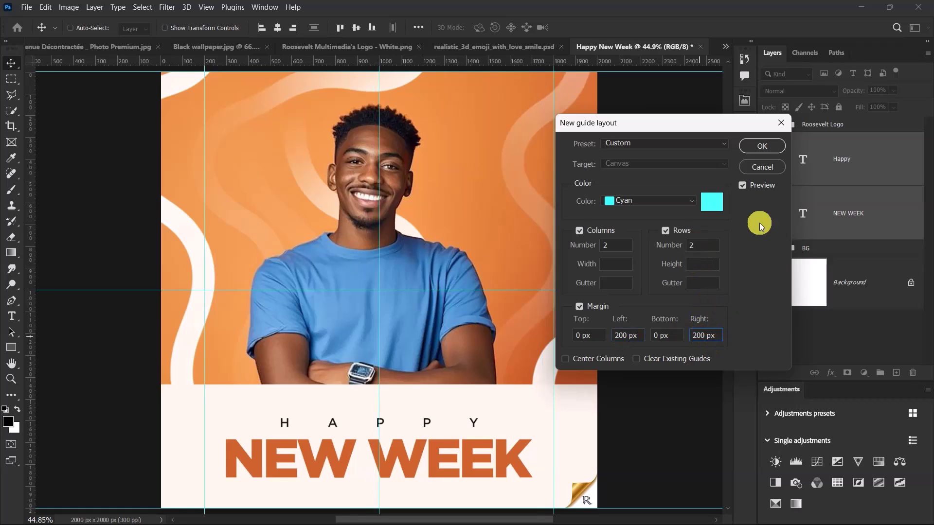
{"action": "left_click", "coordinate": [761, 146]}
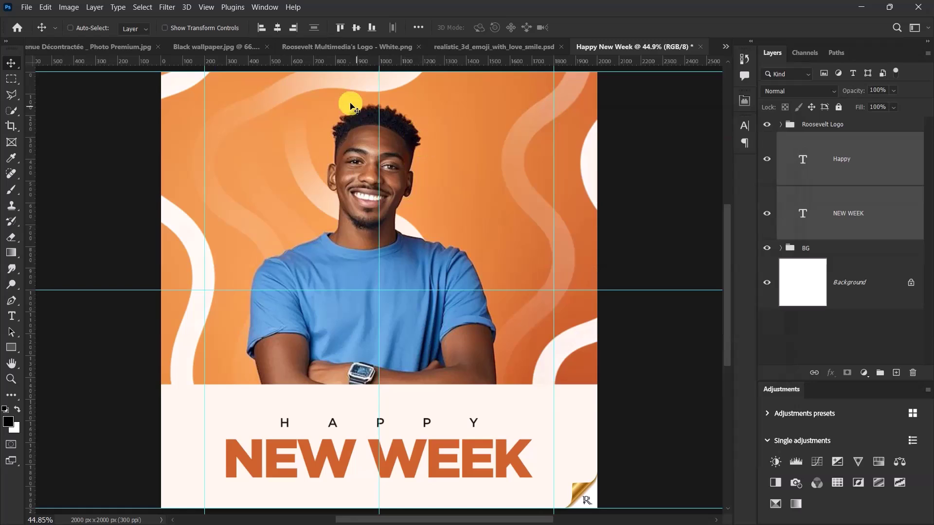
Switch to Roosevelt Multimedia's Logo - White.png and convert its logo layer to a smart object
{"action": "left_click", "coordinate": [323, 46]}
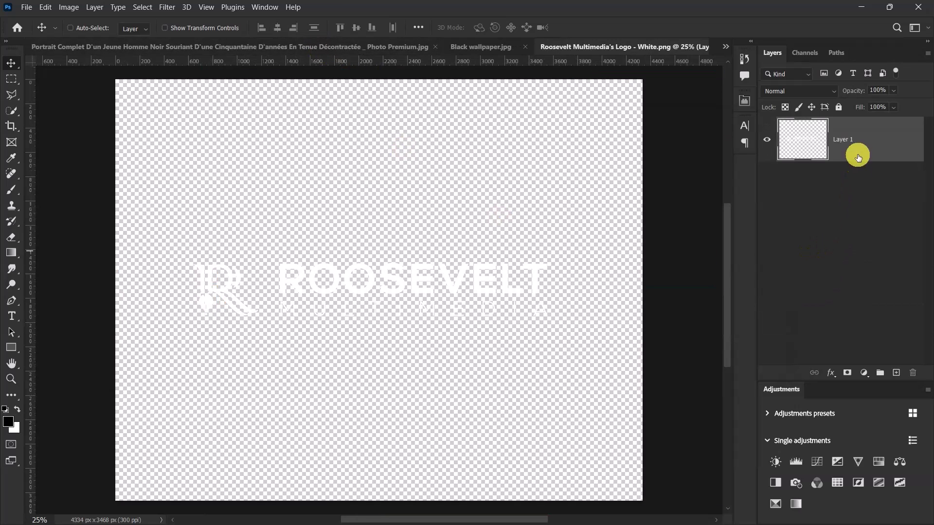
{"action": "right_click", "coordinate": [867, 133]}
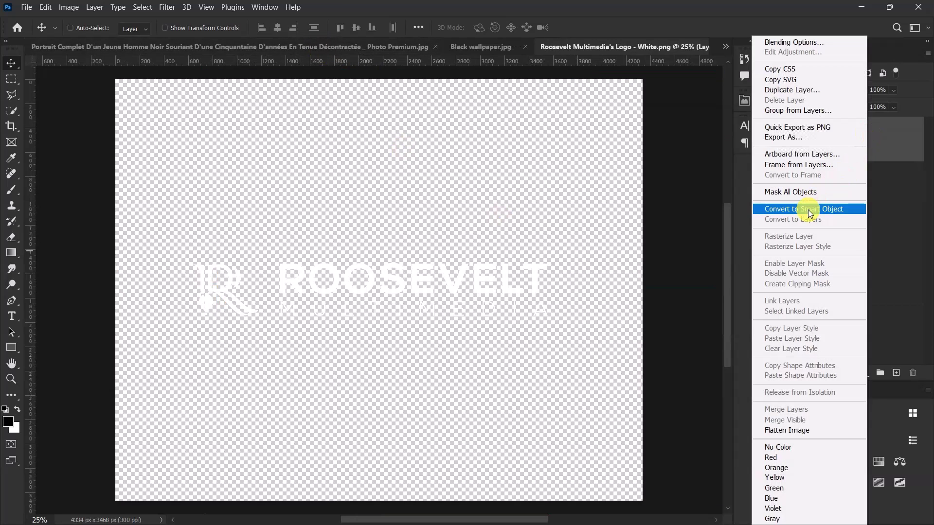
{"action": "left_click", "coordinate": [807, 209]}
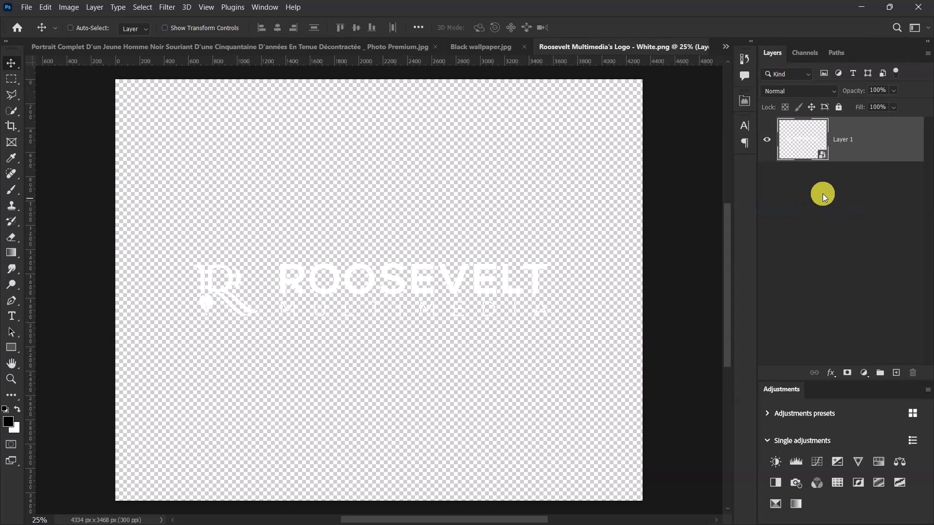
Copy the white Roosevelt Multimedia logo into the Happy New Week document, directly above the Happy text layer
{"action": "left_click", "coordinate": [725, 45]}
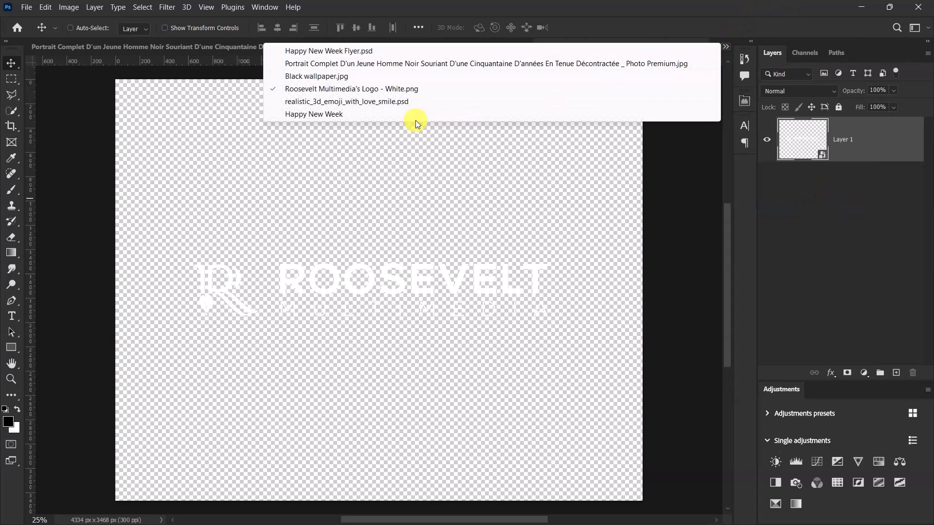
{"action": "left_click", "coordinate": [319, 114]}
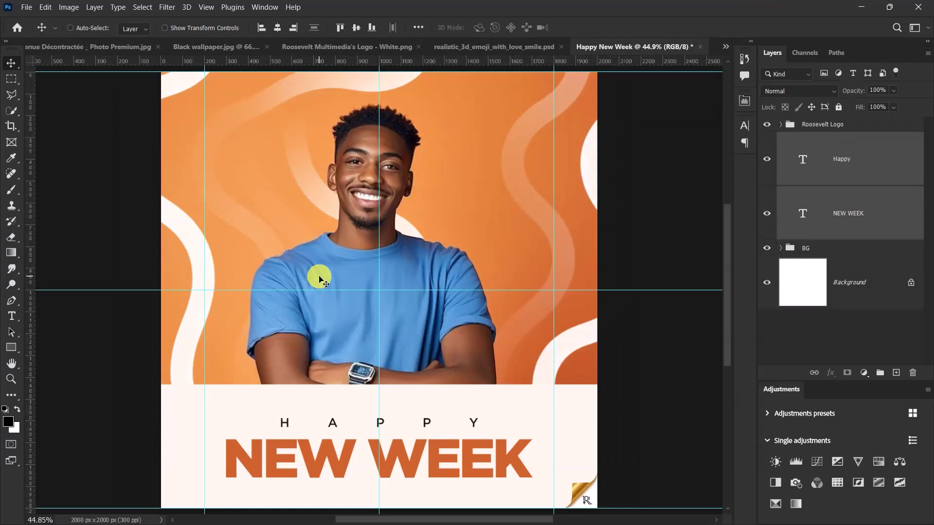
{"action": "left_click", "coordinate": [851, 141]}
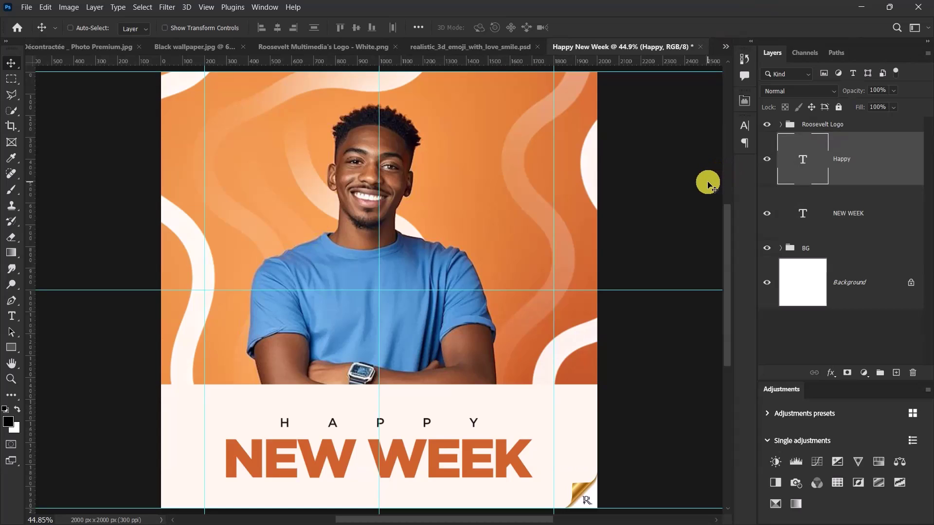
{"action": "key", "text": "ctrl+v"}
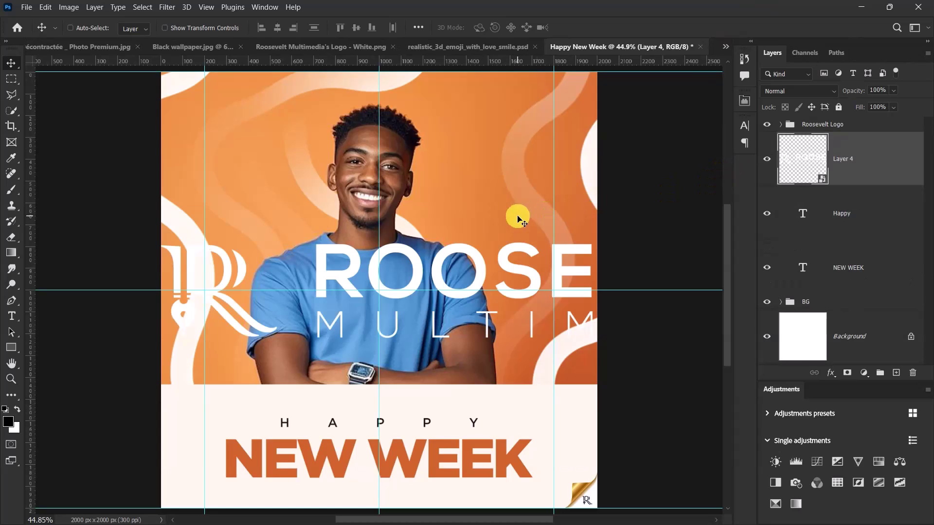
Scale the pasted logo to about 21.6% and place it beside the man's head, aligned to the left margin guide
{"action": "key", "text": "ctrl+t"}
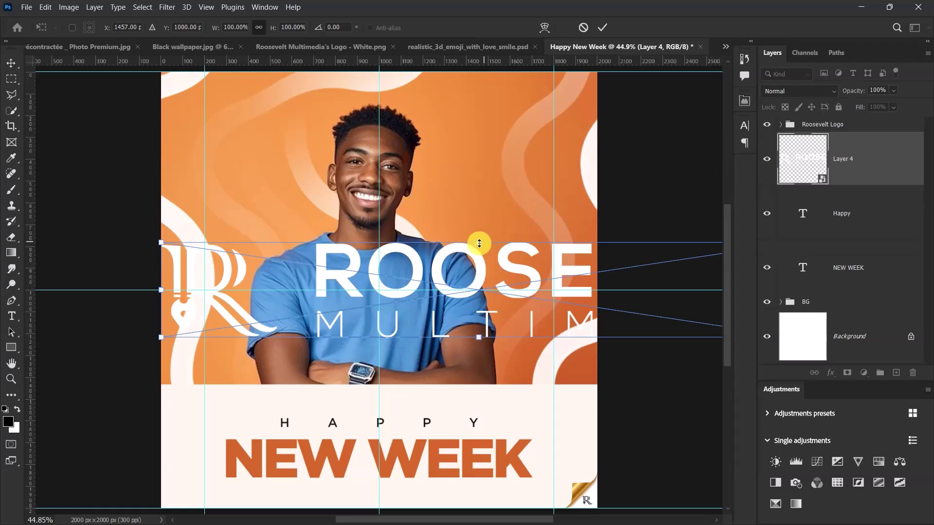
{"action": "left_click_drag", "start_coordinate": [476, 242], "coordinate": [463, 284]}
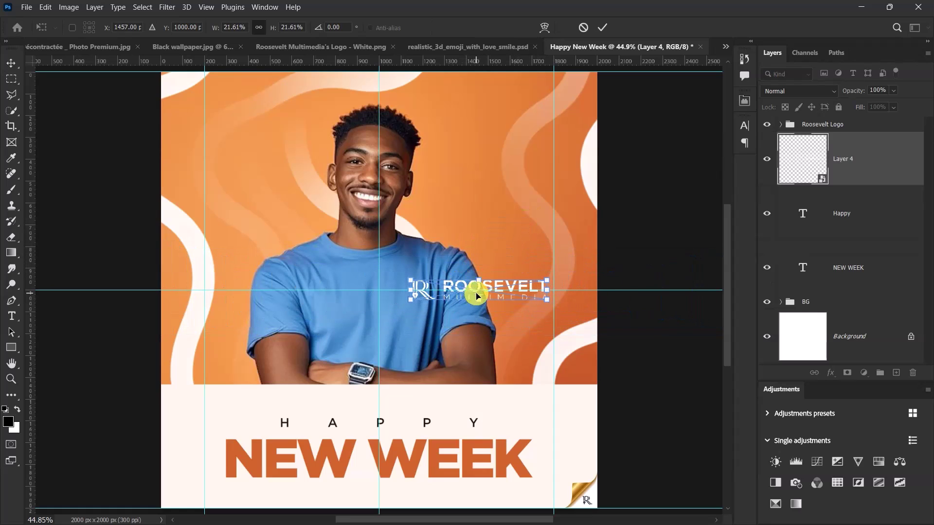
{"action": "left_click_drag", "start_coordinate": [486, 292], "coordinate": [281, 116]}
{"action": "left_click_drag", "start_coordinate": [340, 123], "coordinate": [314, 121]}
{"action": "left_click", "coordinate": [602, 28]}
{"action": "scroll", "coordinate": [236, 152], "scroll_direction": "down", "scroll_amount": 2}
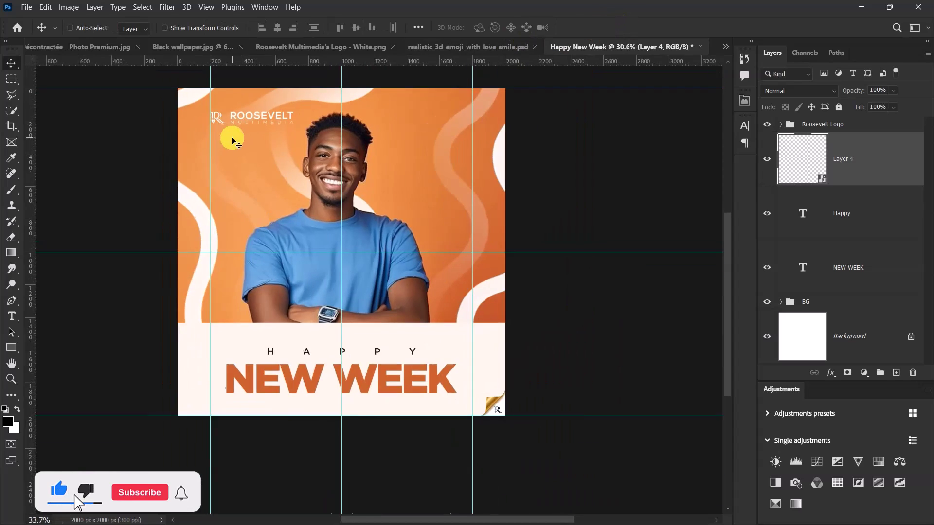
{"action": "scroll", "coordinate": [232, 141], "scroll_direction": "up", "scroll_amount": 3}
{"action": "scroll", "coordinate": [232, 141], "scroll_direction": "down", "scroll_amount": 1}
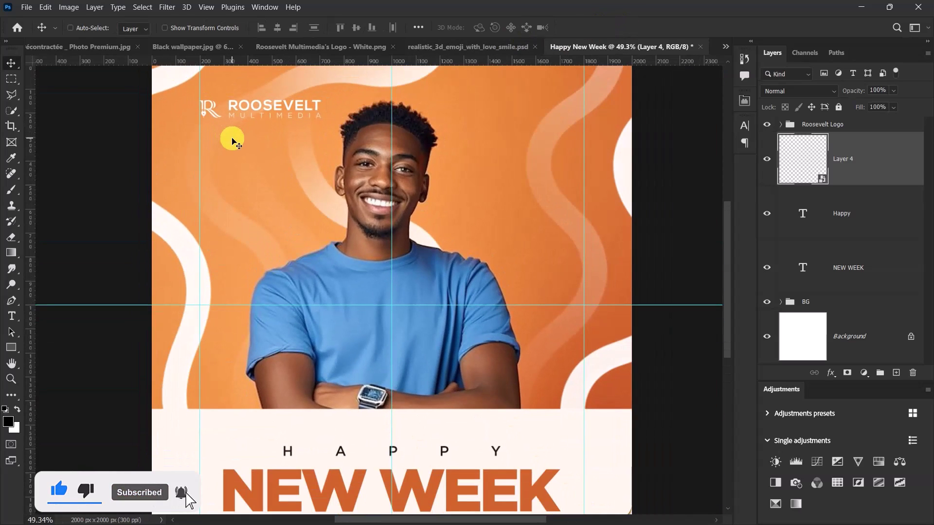
{"action": "scroll", "coordinate": [232, 141], "scroll_direction": "down", "scroll_amount": 1}
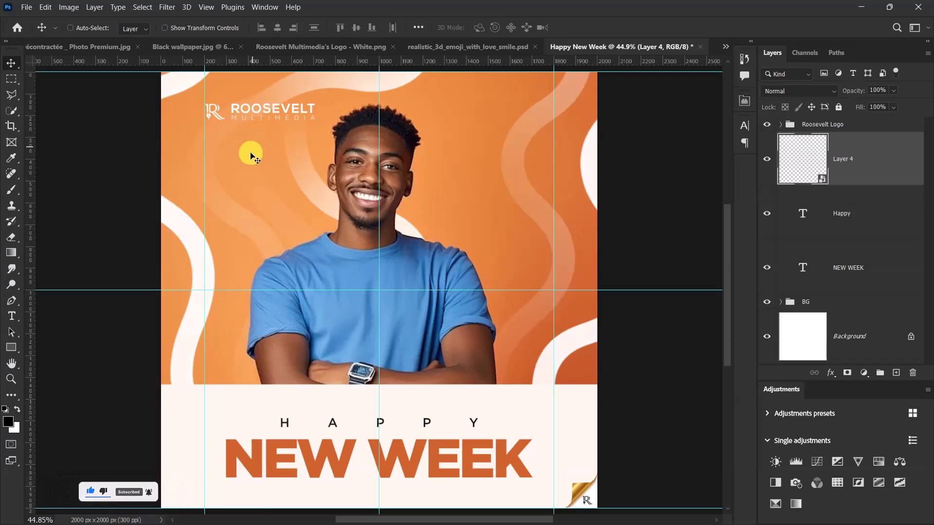
{"action": "scroll", "coordinate": [325, 224], "scroll_direction": "down", "scroll_amount": 1}
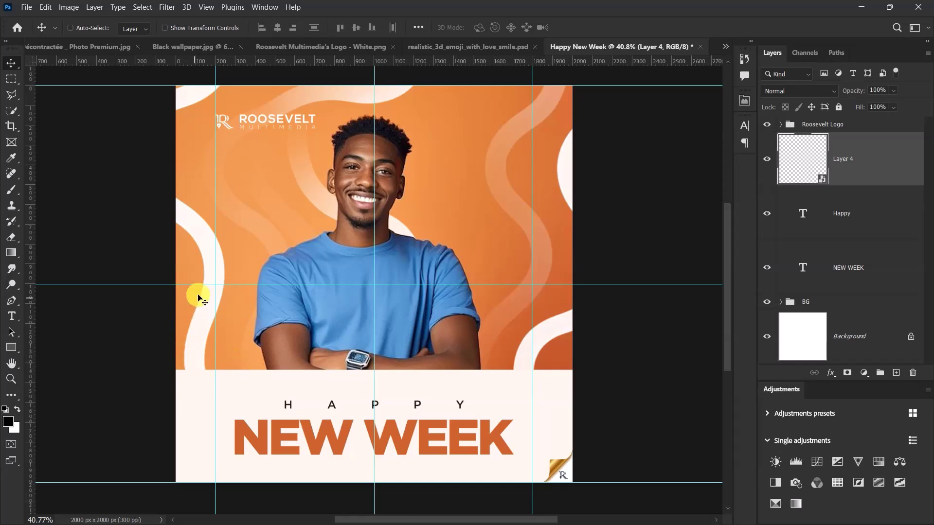
Group the Happy and NEW WEEK text layers and name the group Happy NEW WEEK
{"action": "left_click", "coordinate": [883, 221]}
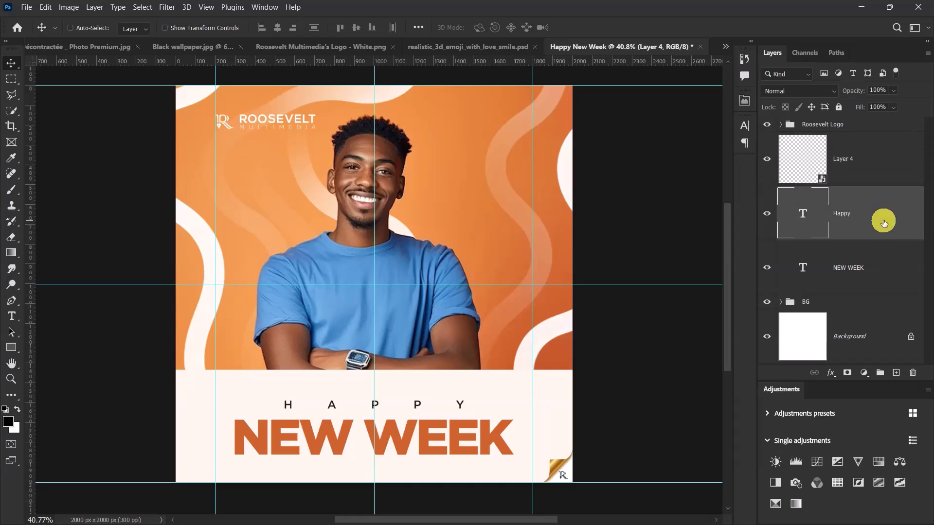
{"action": "double_click", "coordinate": [844, 267]}
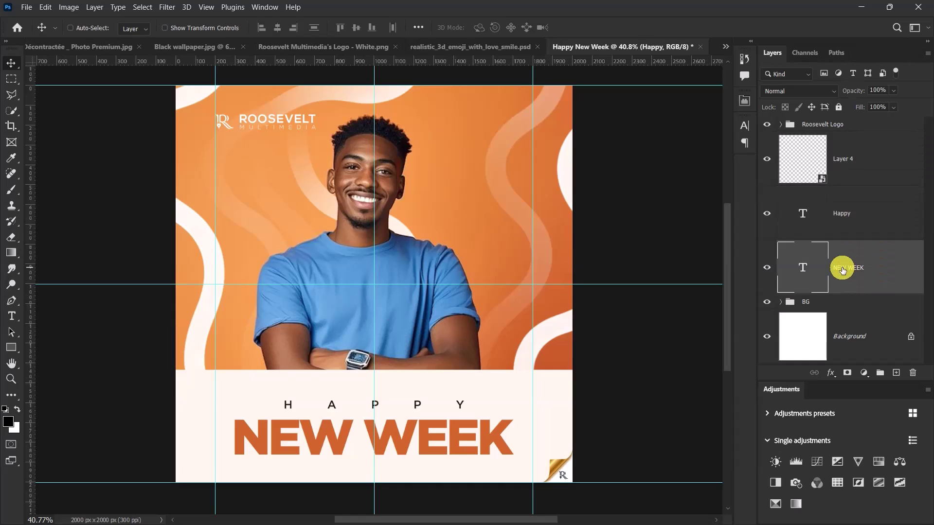
{"action": "left_click", "coordinate": [885, 224]}
{"action": "left_click", "coordinate": [885, 224], "text": "shift"}
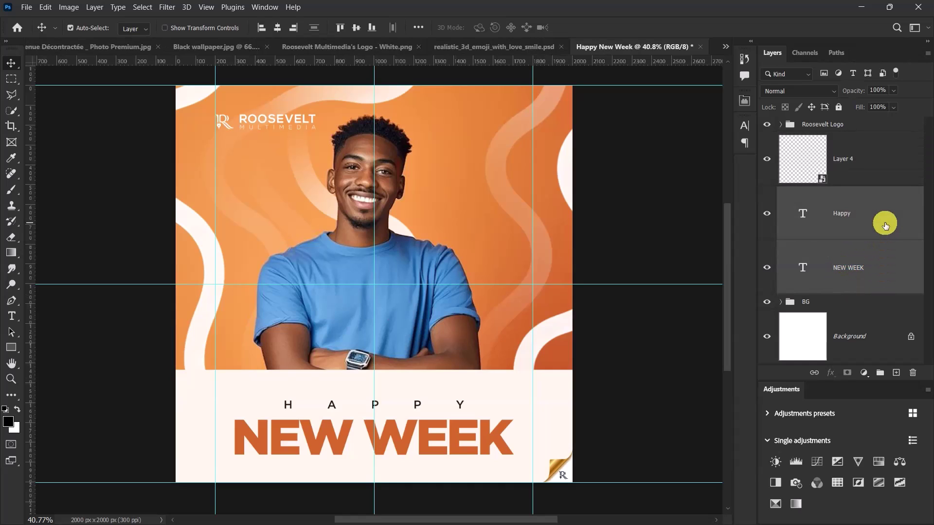
{"action": "key", "text": "ctrl+g"}
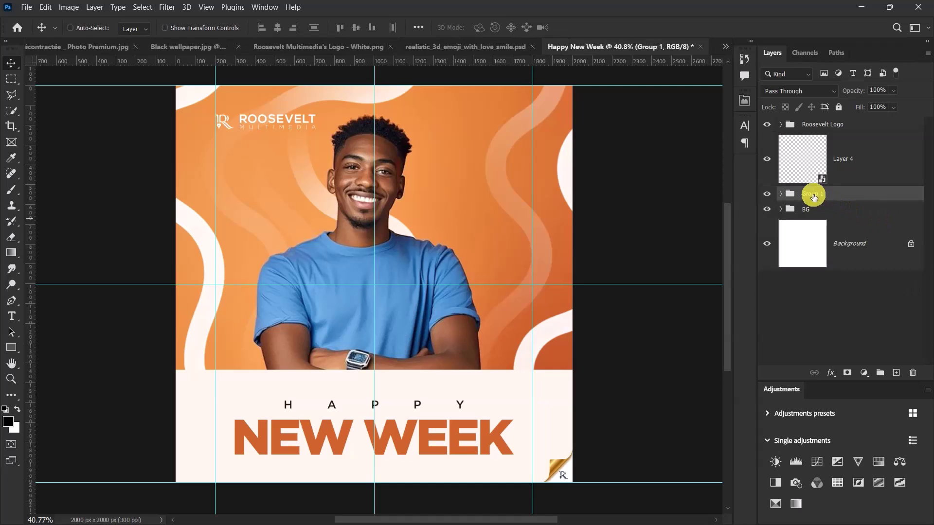
{"action": "left_click", "coordinate": [813, 194]}
{"action": "type", "text": "Happy"}
{"action": "key", "text": "Return"}
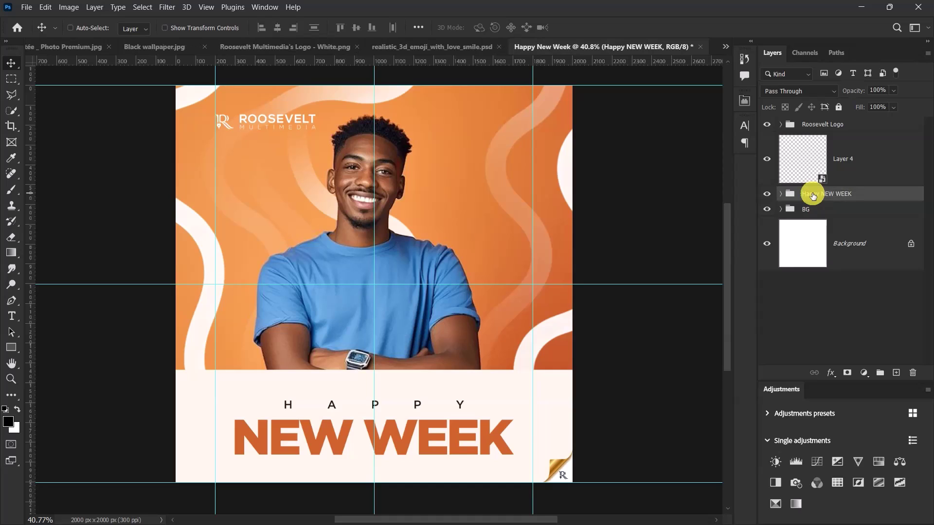
Draw a black rectangle about 494 x 617 px over the man's shoulder beside the right margin guide, with 32 px corner radii
{"action": "left_click", "coordinate": [11, 348]}
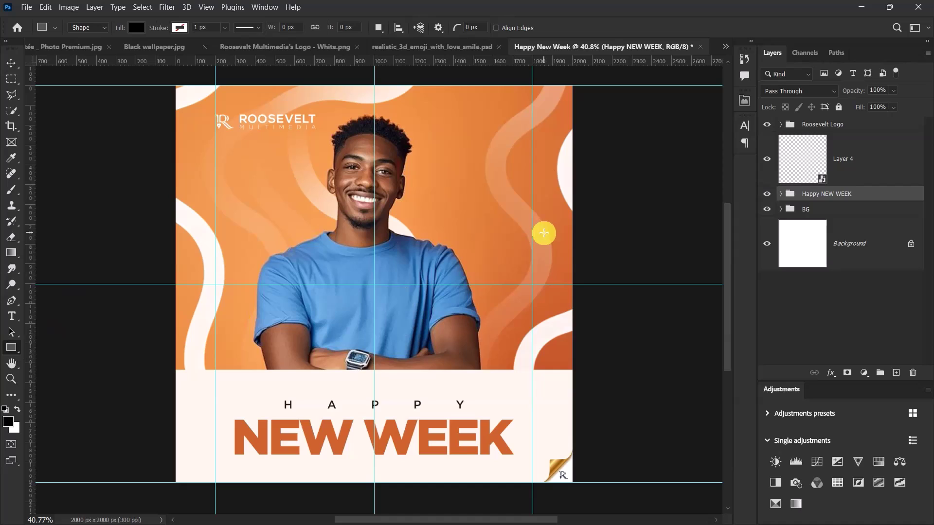
{"action": "left_click_drag", "start_coordinate": [443, 179], "coordinate": [544, 302]}
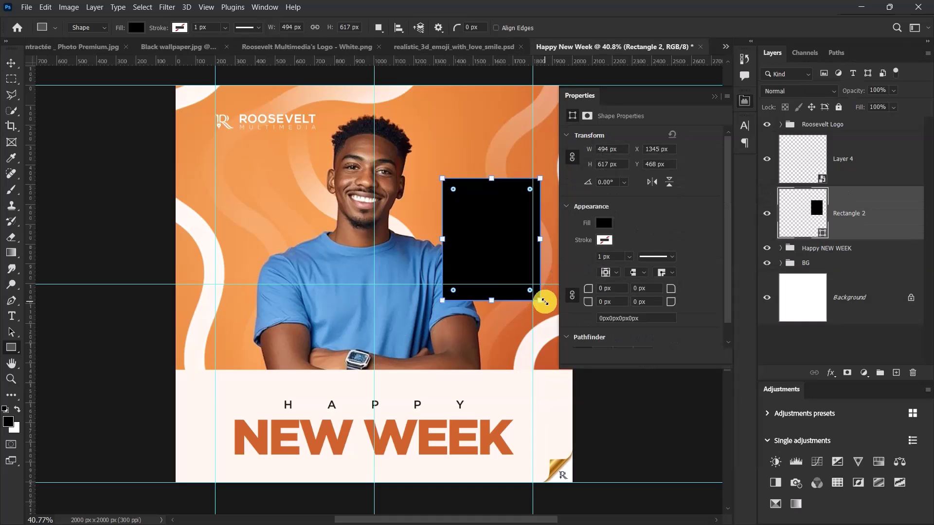
{"action": "scroll", "coordinate": [534, 202], "scroll_direction": "up", "scroll_amount": 3}
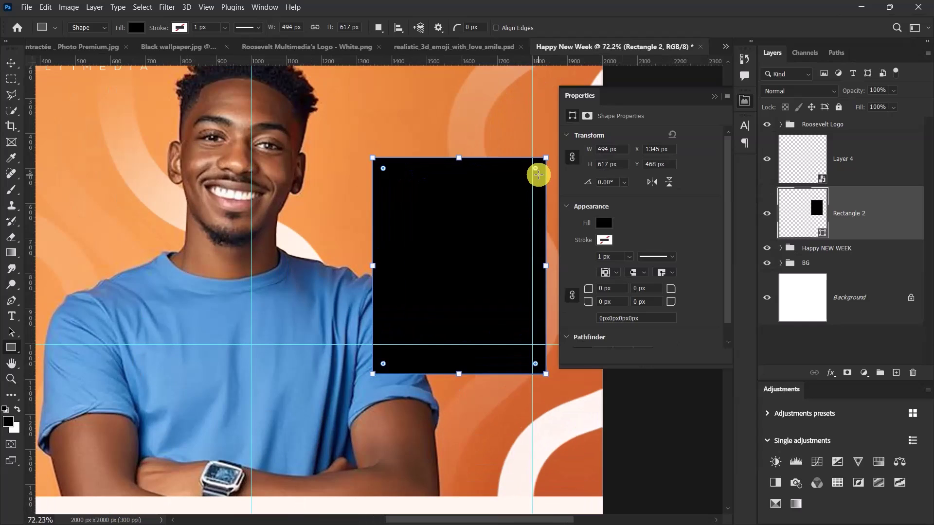
{"action": "left_click_drag", "start_coordinate": [537, 170], "coordinate": [538, 171]}
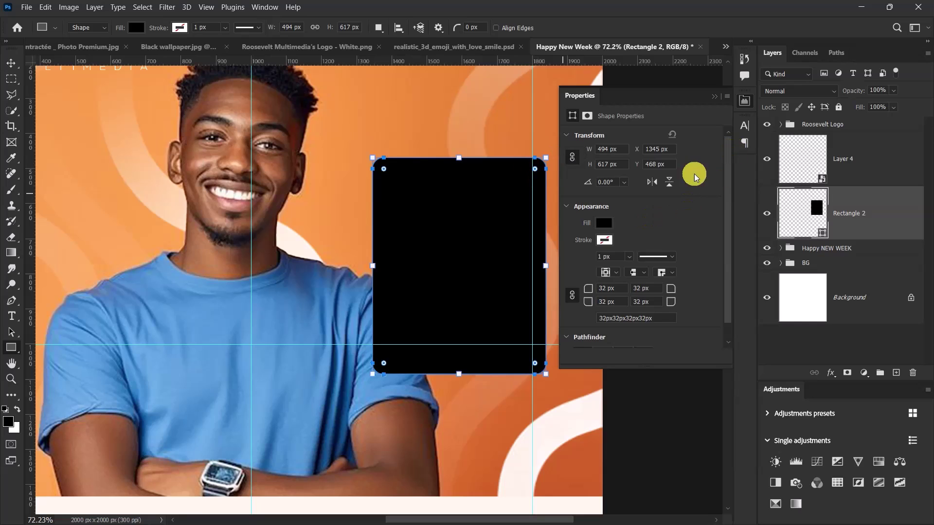
Nudge the rounded rectangle left to X 1307 px so its right edge meets the right margin guide, and collapse its properties
{"action": "left_click", "coordinate": [11, 60]}
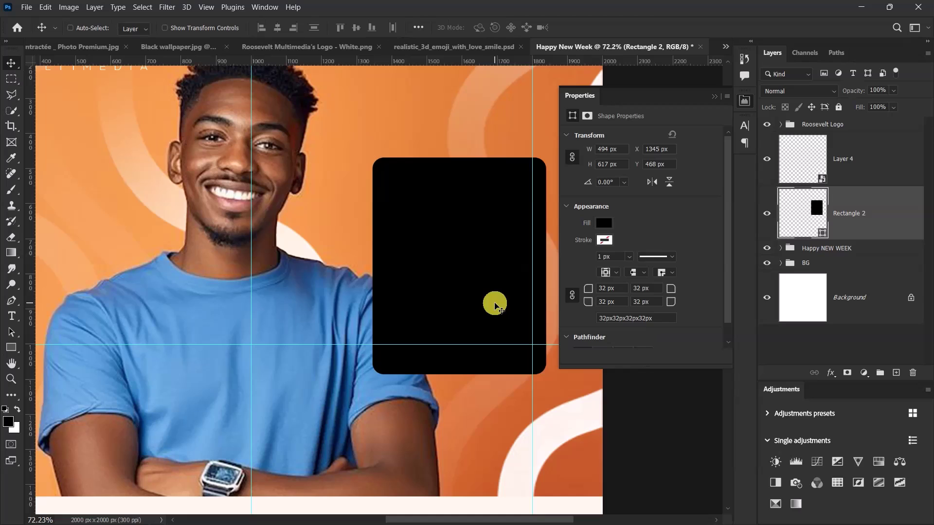
{"action": "key", "text": "Left"}
{"action": "key", "text": "Left"}
{"action": "key", "text": "Left"}
{"action": "key", "text": "Left"}
{"action": "key", "text": "Left"}
{"action": "key", "text": "Left"}
{"action": "key", "text": "Left"}
{"action": "key", "text": "Left"}
{"action": "key", "text": "Left"}
{"action": "key", "text": "Left"}
{"action": "key", "text": "Left"}
{"action": "key", "text": "Left"}
{"action": "key", "text": "Left"}
{"action": "key", "text": "Left"}
{"action": "key", "text": "Left"}
{"action": "key", "text": "Left"}
{"action": "key", "text": "Left"}
{"action": "key", "text": "Left"}
{"action": "key", "text": "Left"}
{"action": "key", "text": "Left"}
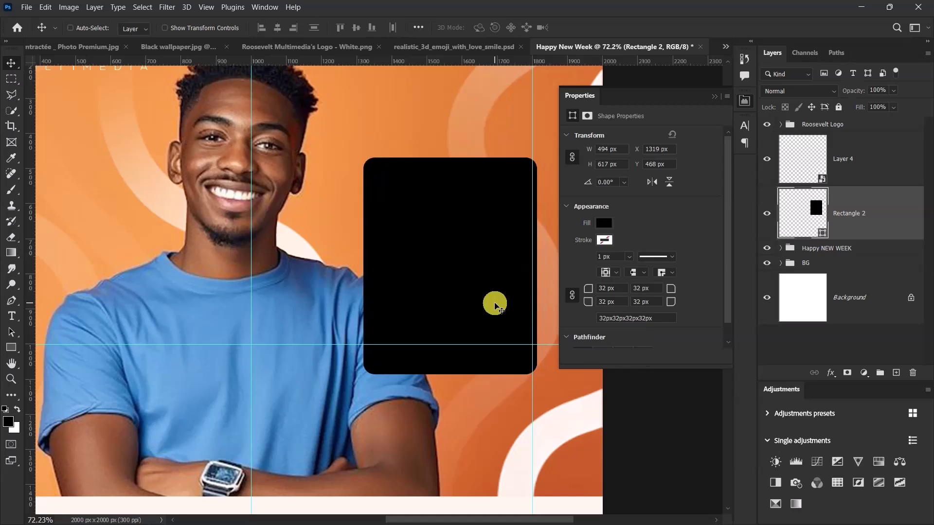
{"action": "key", "text": "Left"}
{"action": "key", "text": "Left"}
{"action": "key", "text": "Left"}
{"action": "key", "text": "Left"}
{"action": "key", "text": "Left"}
{"action": "key", "text": "Left"}
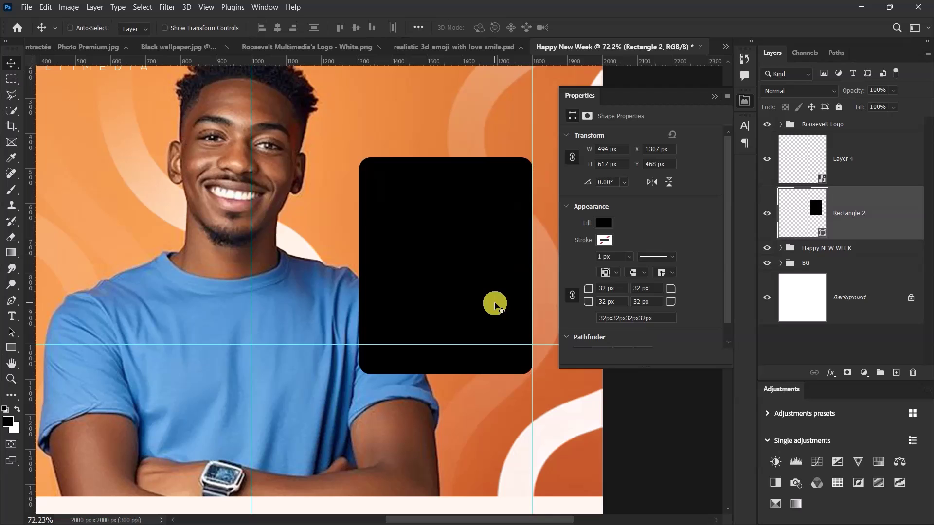
{"action": "scroll", "coordinate": [494, 305], "scroll_direction": "down", "scroll_amount": 5}
{"action": "scroll", "coordinate": [482, 240], "scroll_direction": "up", "scroll_amount": 4}
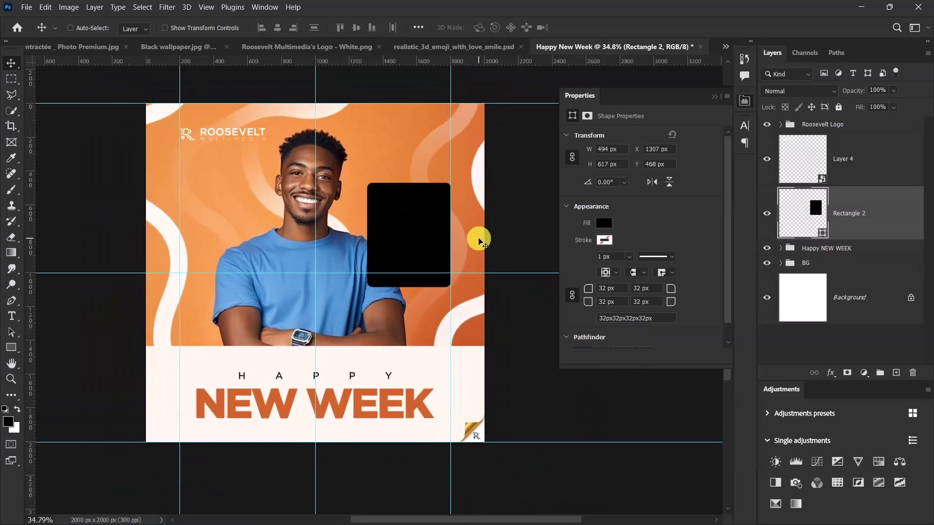
{"action": "left_click", "coordinate": [714, 96]}
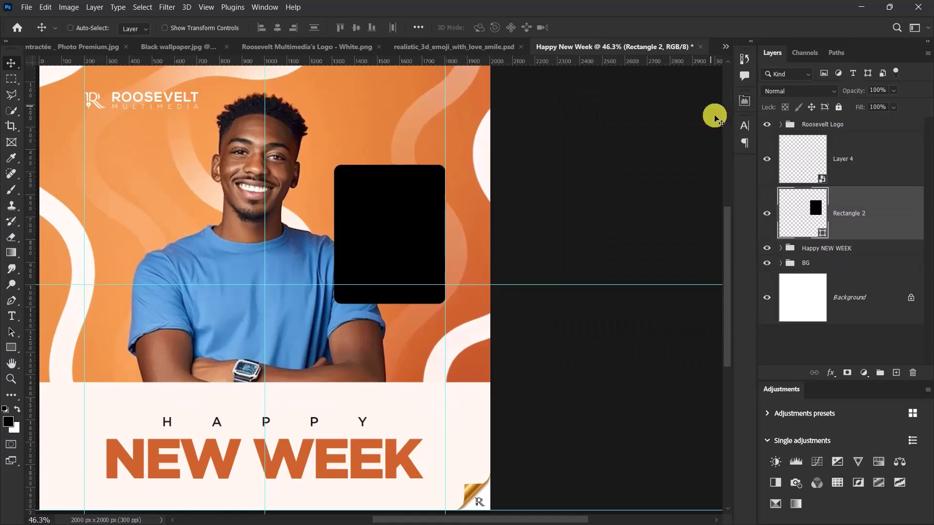
Fill the rounded rectangle with colour CF622D and set its layer opacity to 70%
{"action": "double_click", "coordinate": [821, 235]}
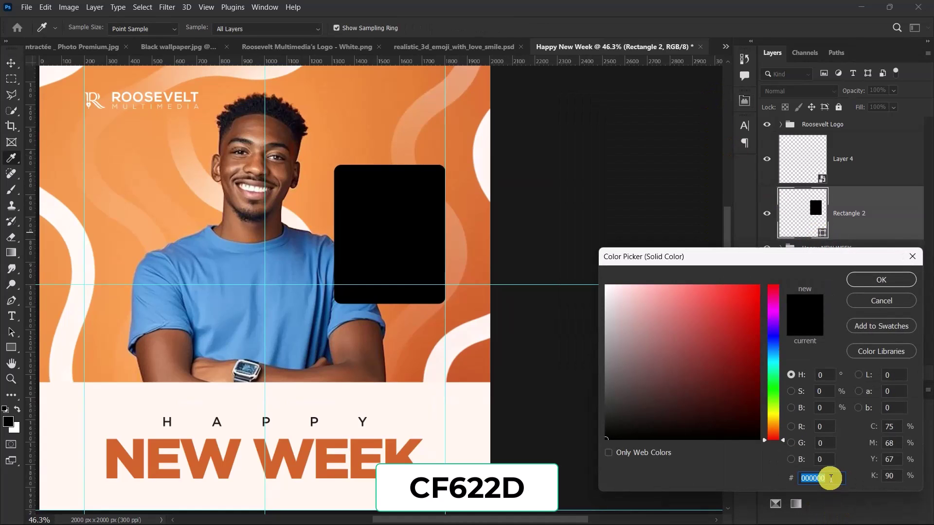
{"action": "type", "text": "cf6"}
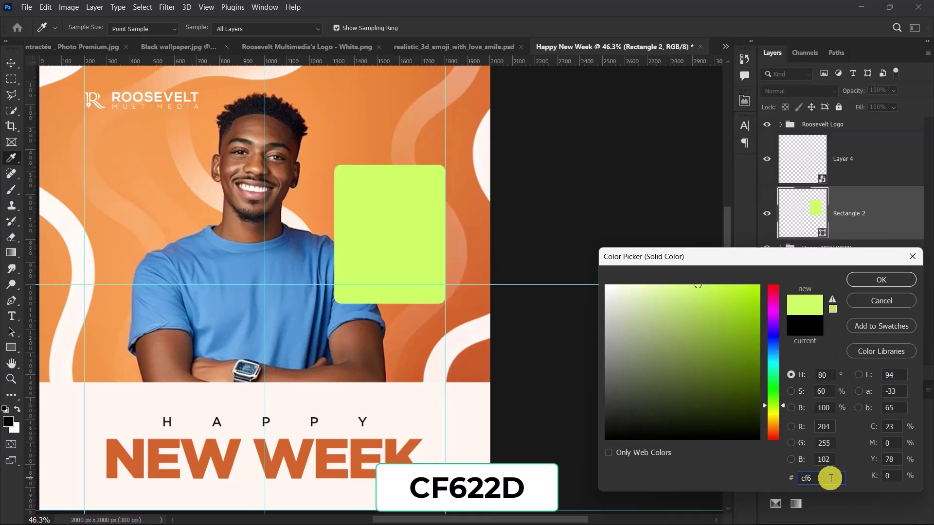
{"action": "type", "text": "22d"}
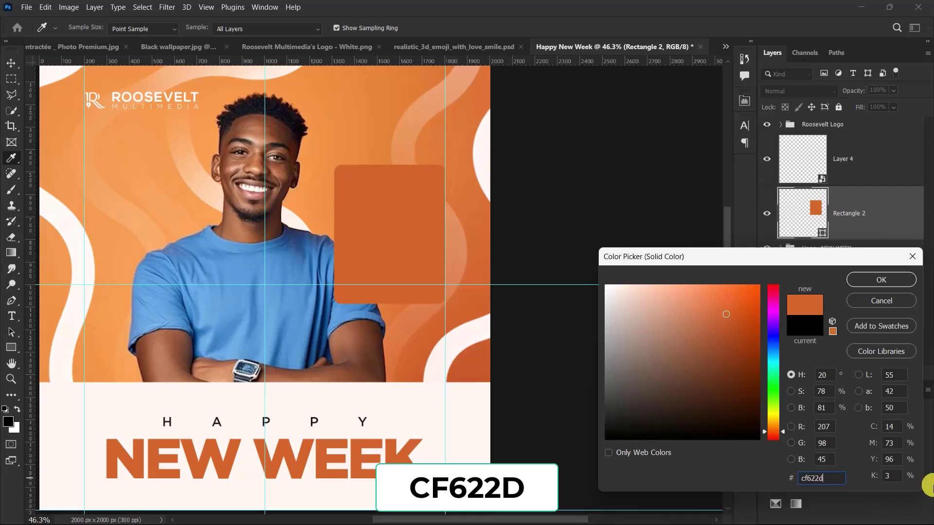
{"action": "left_click", "coordinate": [864, 278]}
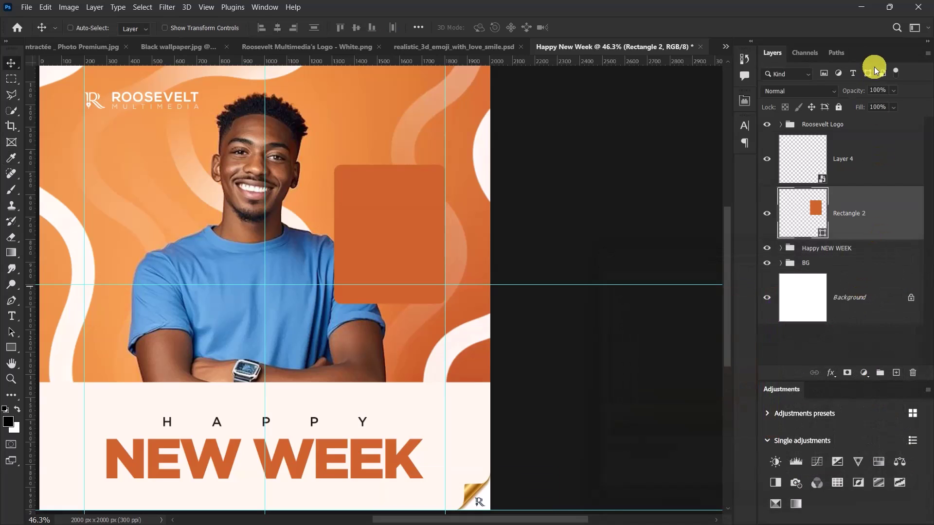
{"action": "left_click_drag", "start_coordinate": [870, 87], "coordinate": [892, 91]}
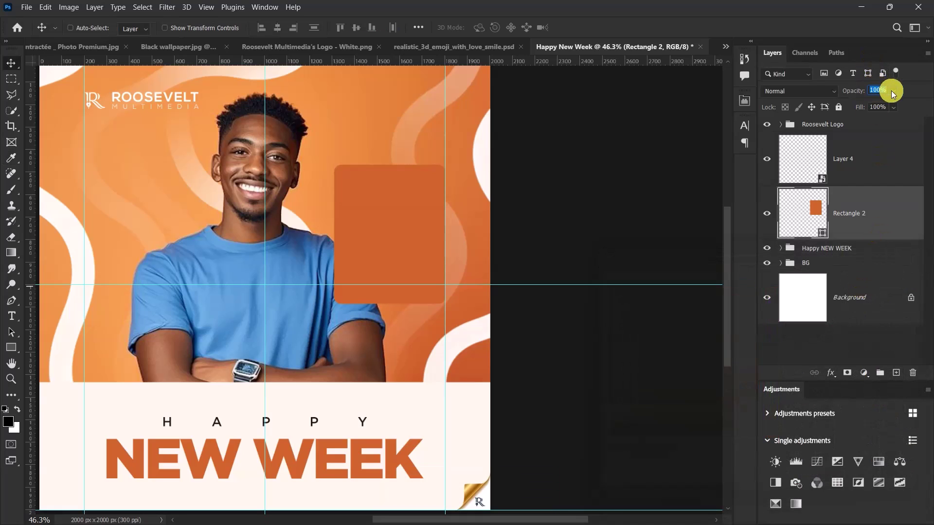
{"action": "type", "text": "70"}
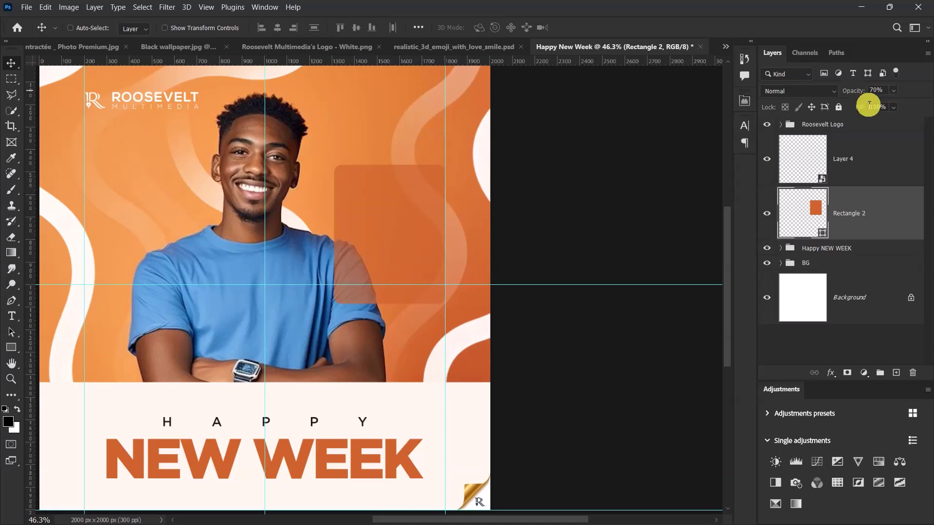
{"action": "left_click", "coordinate": [337, 307]}
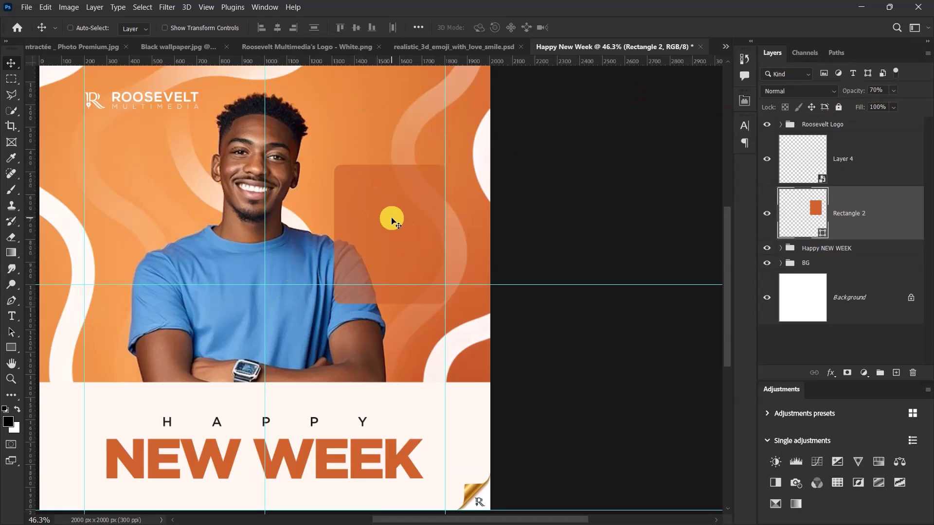
Add a Stroke effect to the rounded rectangle and set its fill type to Gradient
{"action": "left_click", "coordinate": [831, 374]}
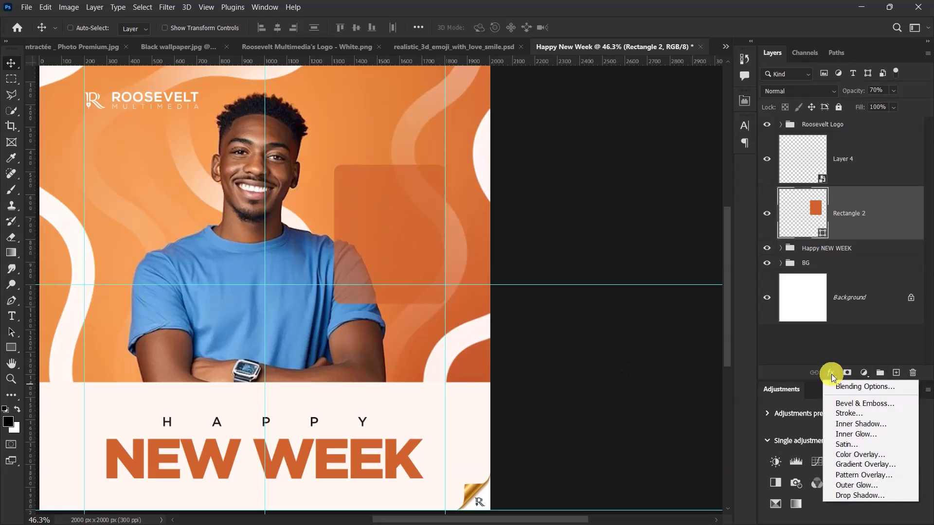
{"action": "left_click", "coordinate": [847, 414]}
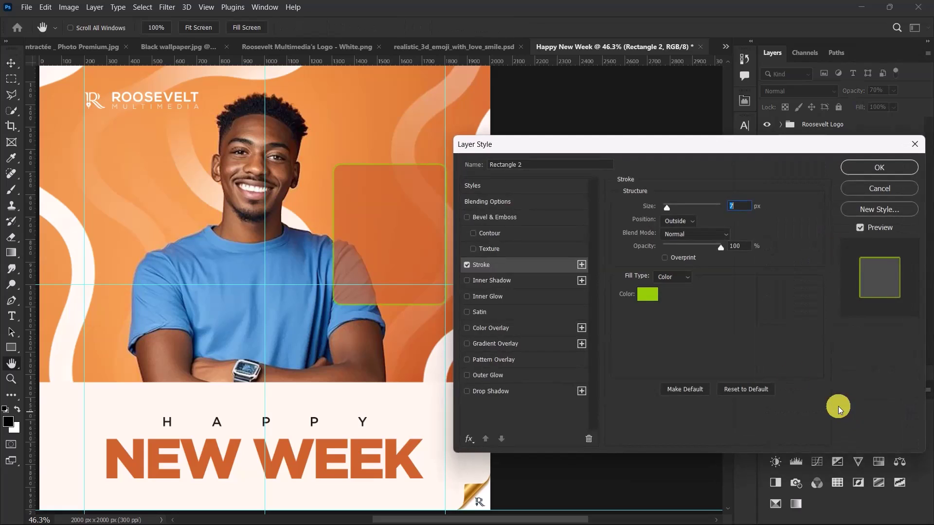
{"action": "left_click", "coordinate": [676, 277]}
{"action": "left_click", "coordinate": [676, 299]}
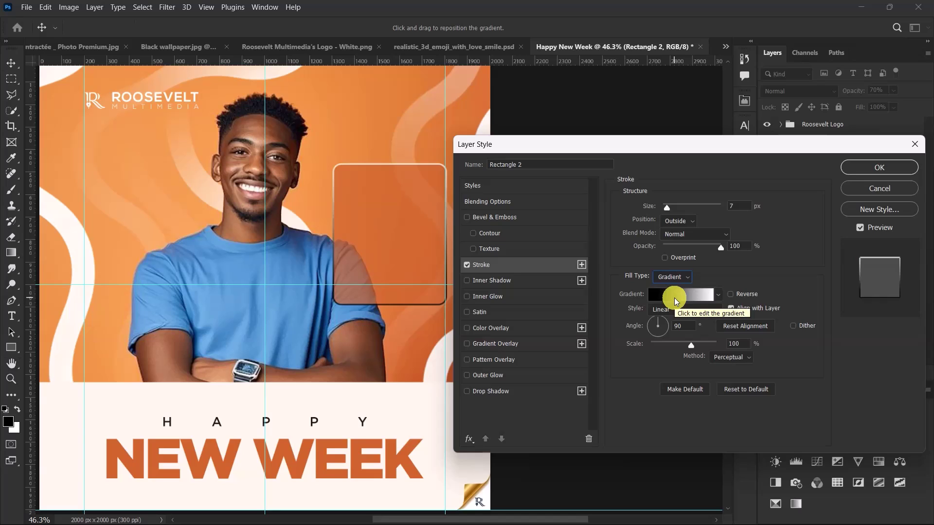
Set the starting colour stop of the stroke's gradient to EF9B55
{"action": "left_click", "coordinate": [676, 297]}
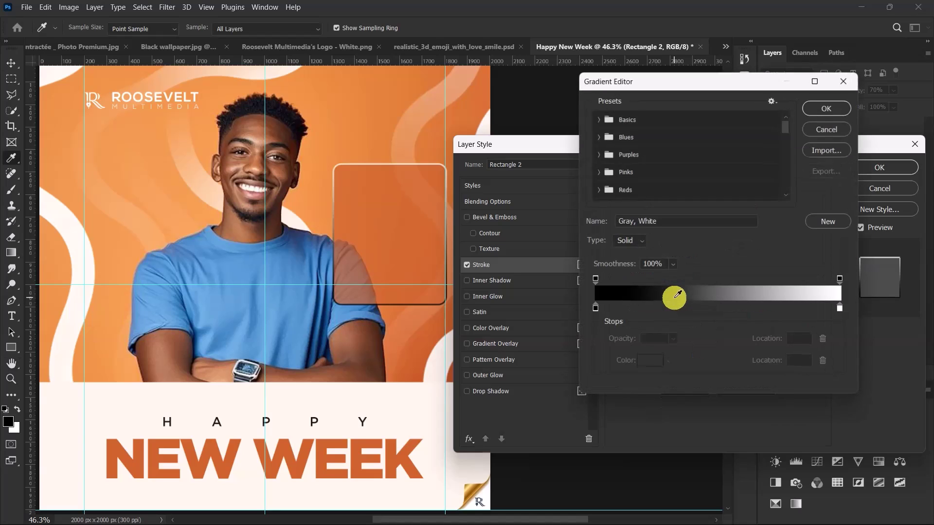
{"action": "double_click", "coordinate": [594, 310]}
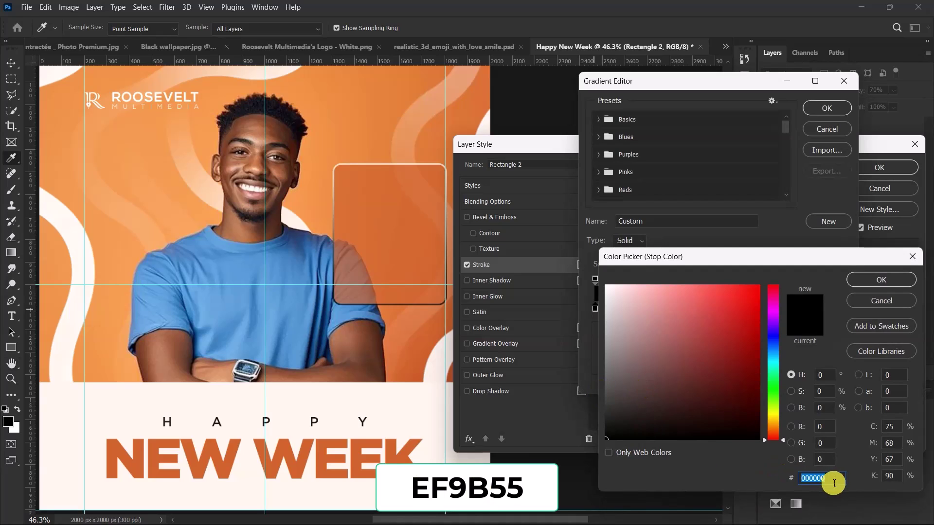
{"action": "type", "text": "ef"}
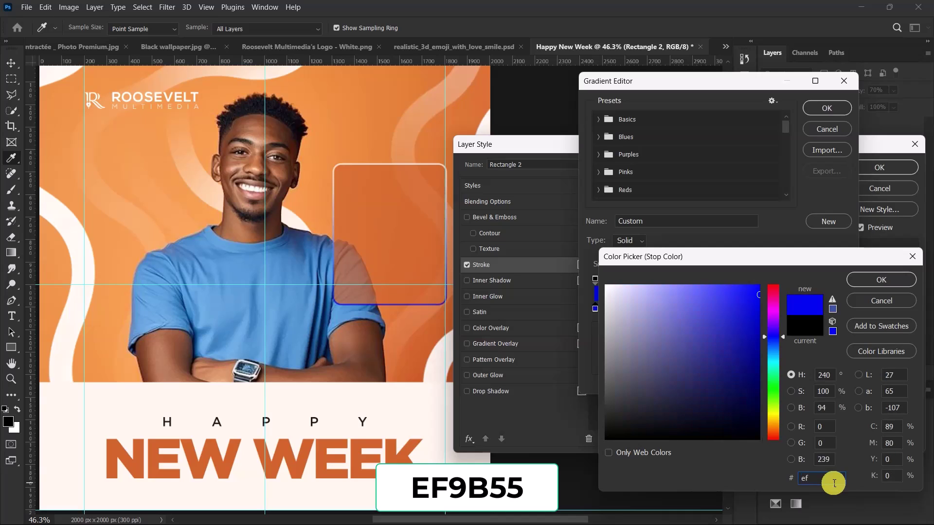
{"action": "type", "text": "9"}
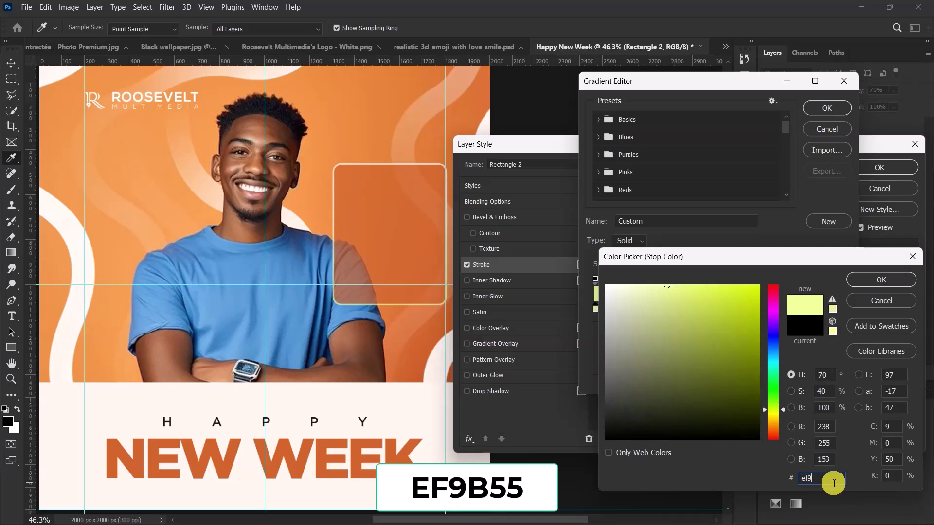
{"action": "type", "text": "b"}
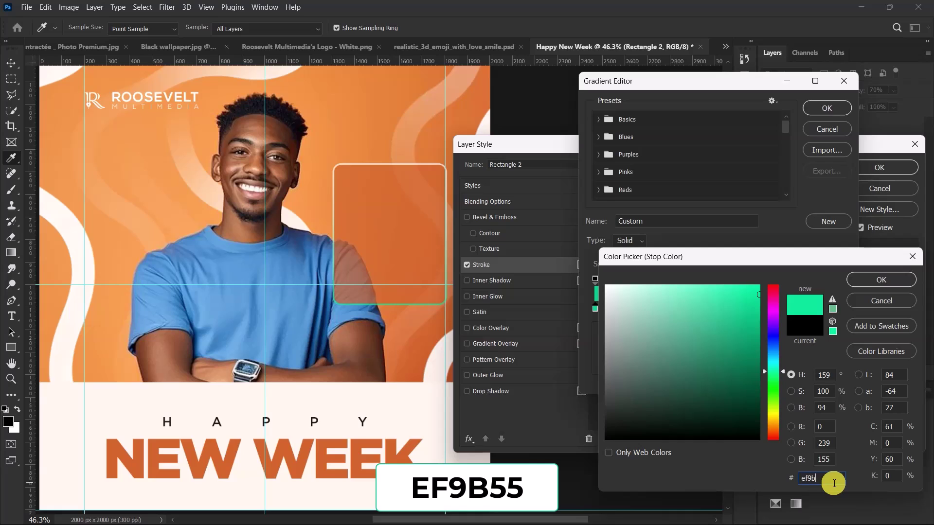
{"action": "type", "text": "55"}
{"action": "left_click", "coordinate": [875, 279]}
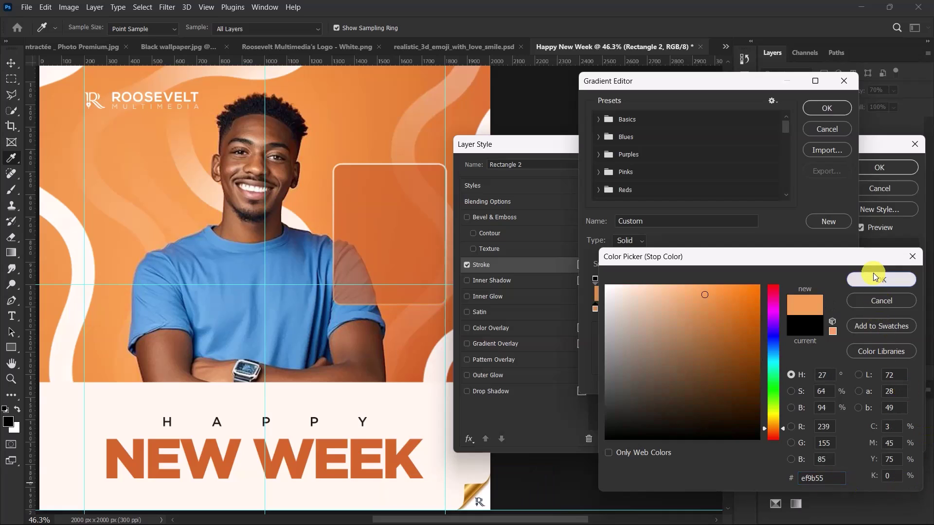
Set the ending colour stop of the stroke's gradient to FEF0E4 and accept the gradient
{"action": "left_click_drag", "start_coordinate": [841, 306], "coordinate": [840, 308]}
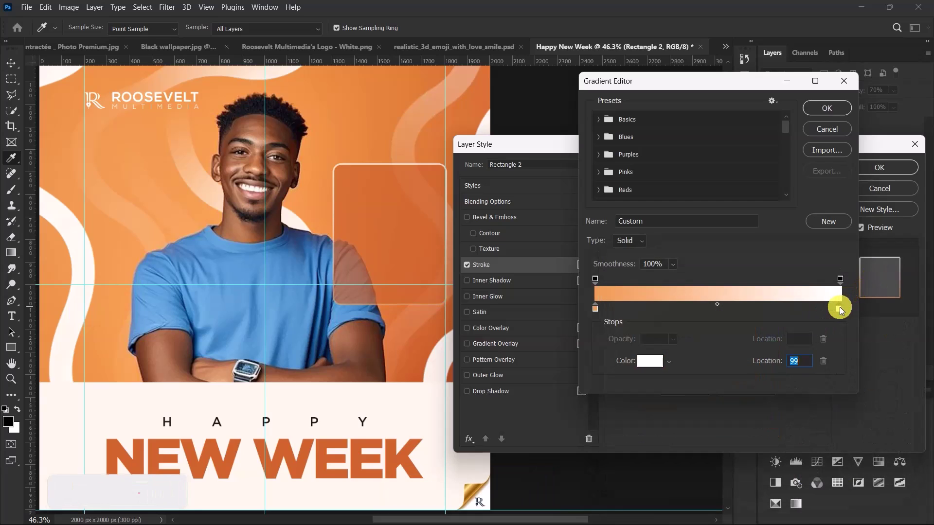
{"action": "double_click", "coordinate": [840, 308]}
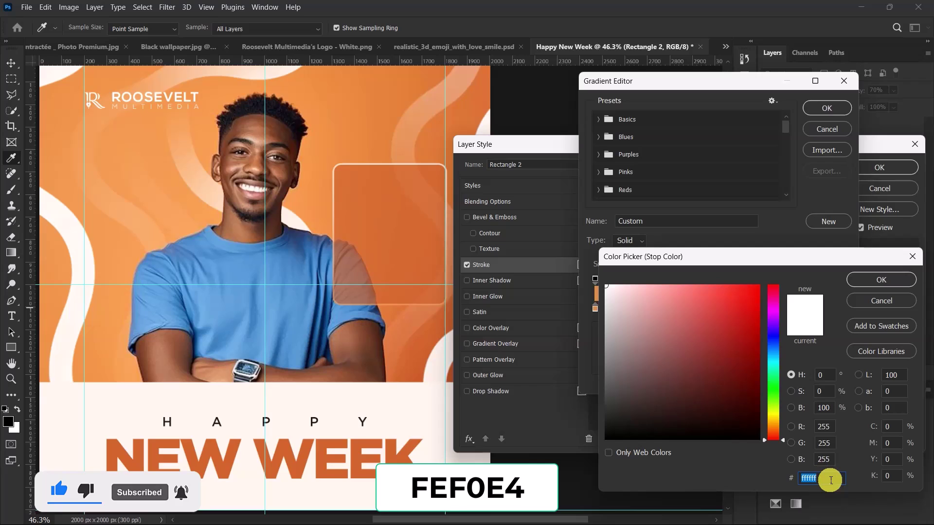
{"action": "type", "text": "fef"}
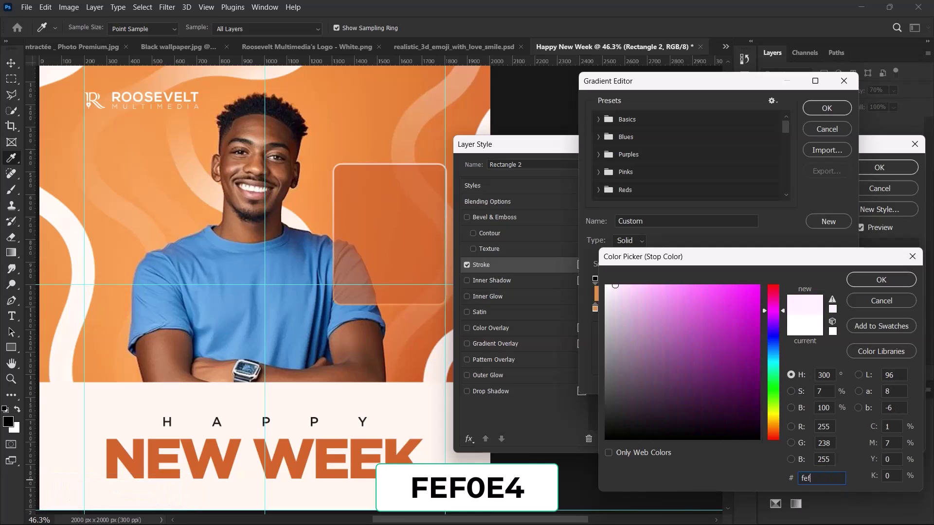
{"action": "type", "text": "0e4"}
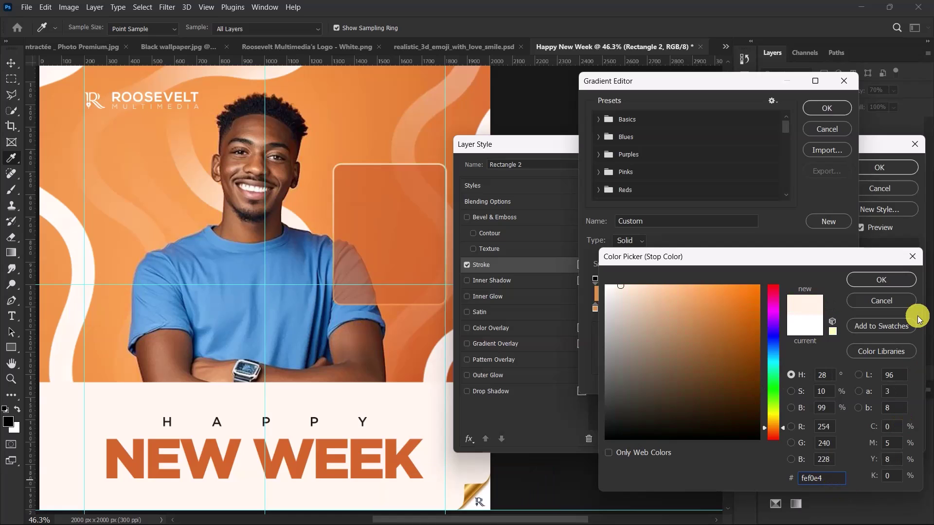
{"action": "left_click", "coordinate": [880, 280]}
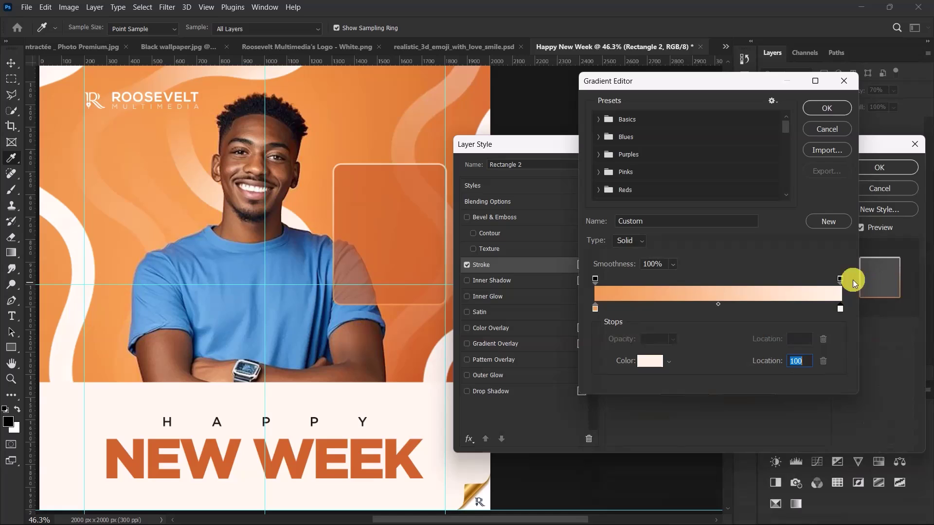
{"action": "left_click", "coordinate": [830, 107]}
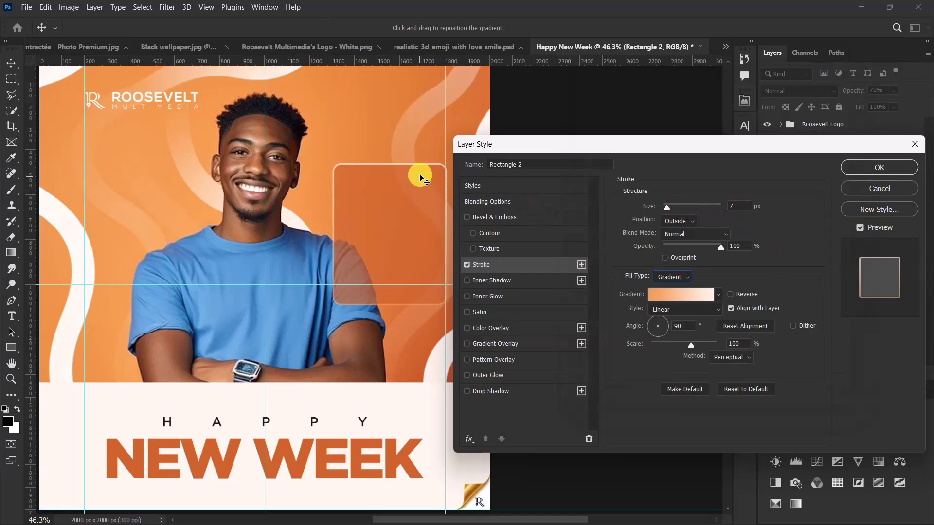
Set the stroke size to 6 px and apply the layer style to the rounded rectangle
{"action": "double_click", "coordinate": [745, 202]}
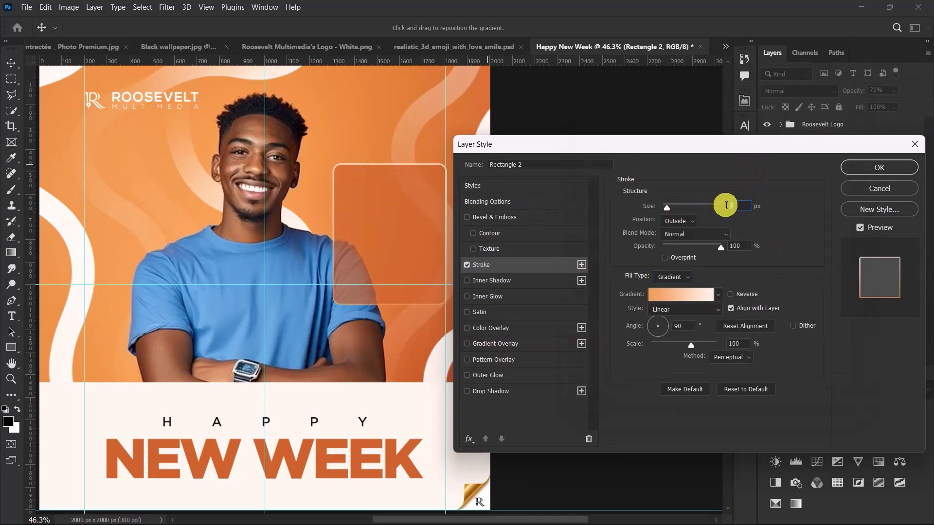
{"action": "type", "text": "6"}
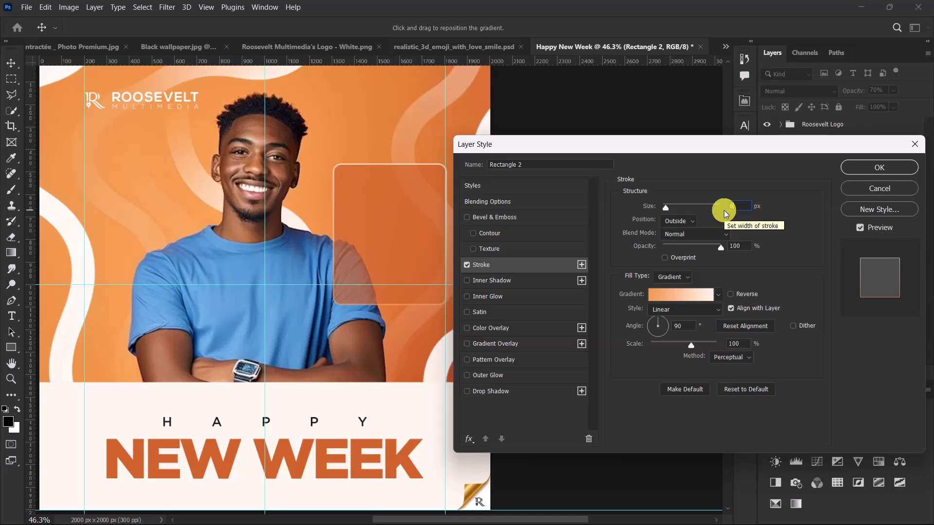
{"action": "left_click", "coordinate": [881, 170]}
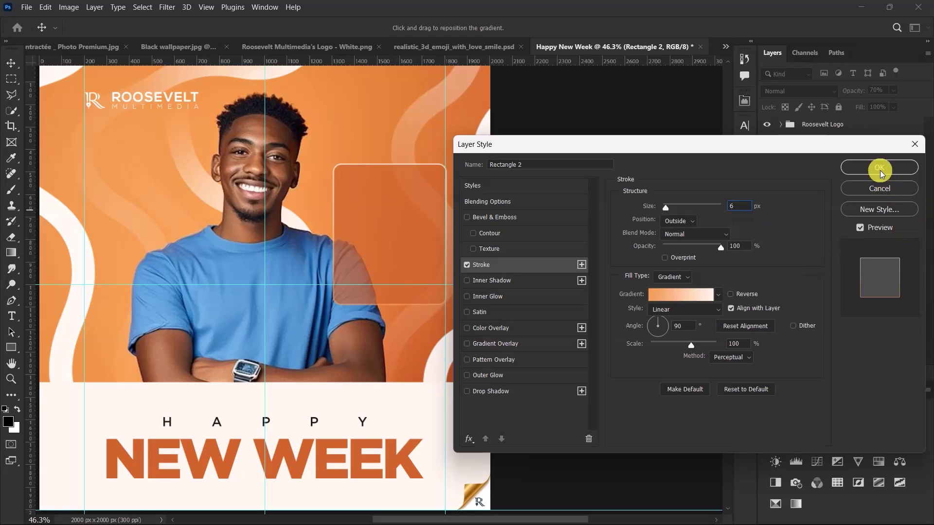
{"action": "left_click", "coordinate": [880, 170]}
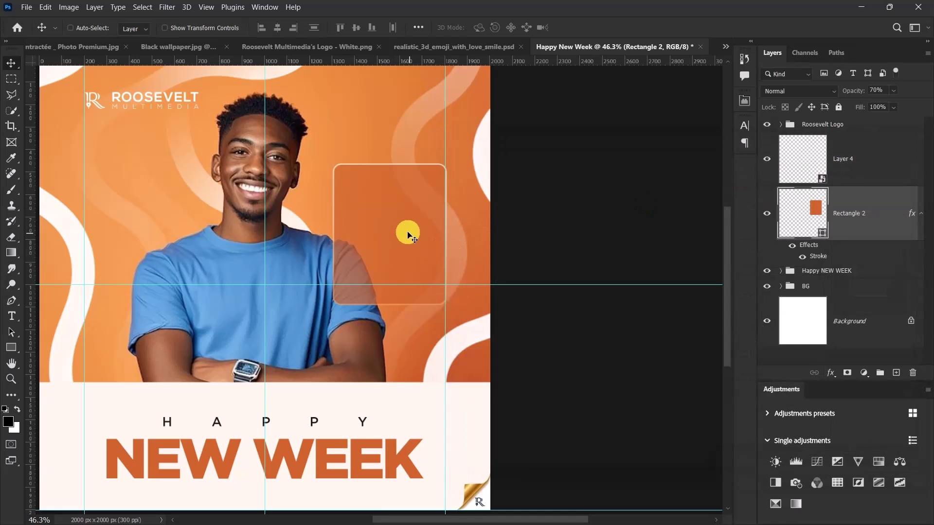
{"action": "scroll", "coordinate": [410, 236], "scroll_direction": "down", "scroll_amount": 2}
{"action": "scroll", "coordinate": [406, 232], "scroll_direction": "up", "scroll_amount": 4}
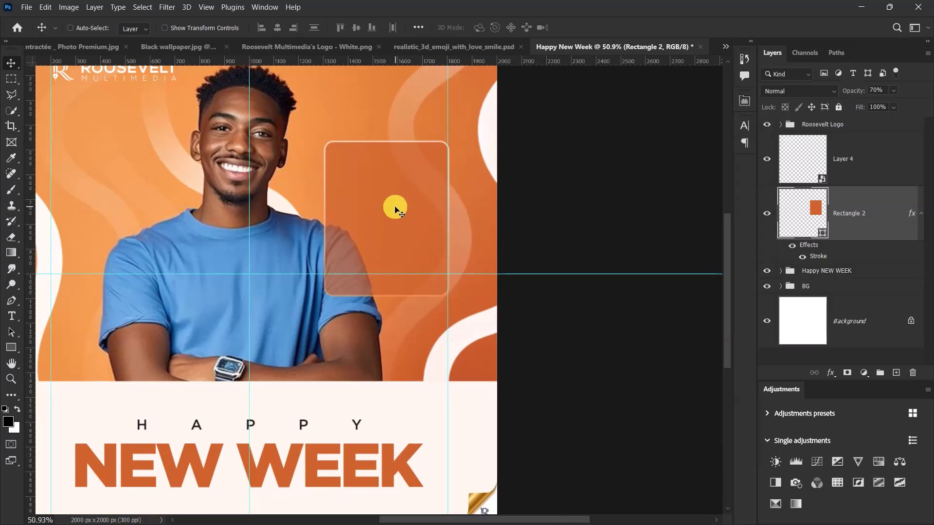
{"action": "scroll", "coordinate": [396, 204], "scroll_direction": "down", "scroll_amount": 3}
{"action": "scroll", "coordinate": [389, 205], "scroll_direction": "up", "scroll_amount": 2}
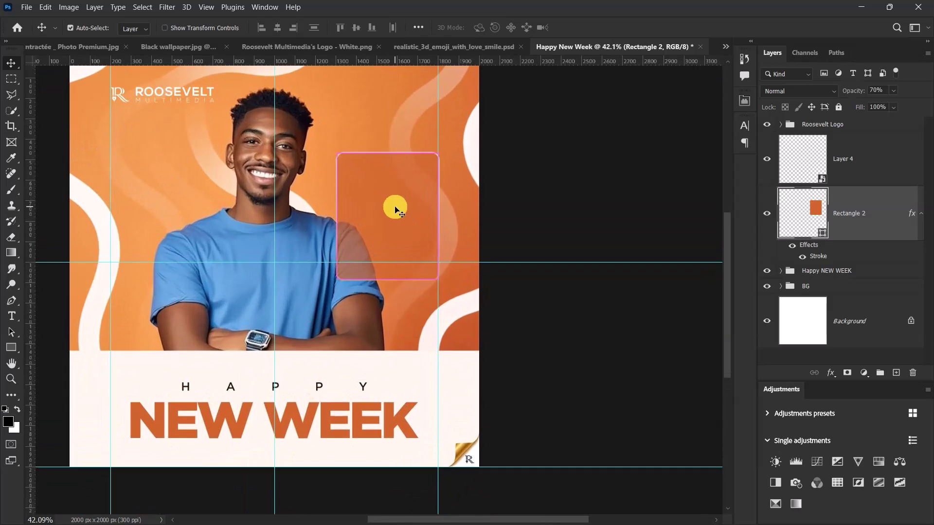
{"action": "scroll", "coordinate": [395, 210], "scroll_direction": "up", "scroll_amount": 1}
{"action": "key", "text": "ctrl"}
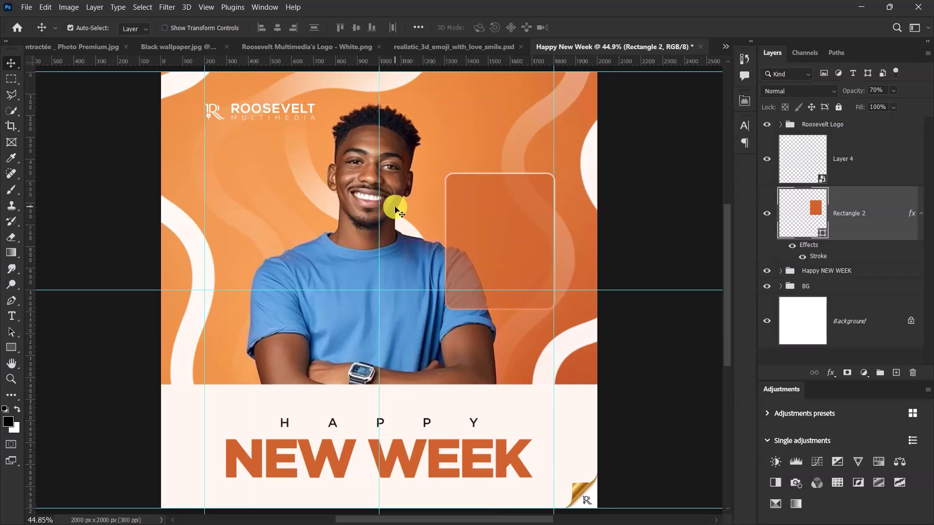
{"action": "key", "text": "ctrl"}
Switch to the Happy Monday morning document in Word, copy its whole message, and return to Photoshop
{"action": "key", "text": "alt+Tab"}
{"action": "left_click", "coordinate": [510, 273]}
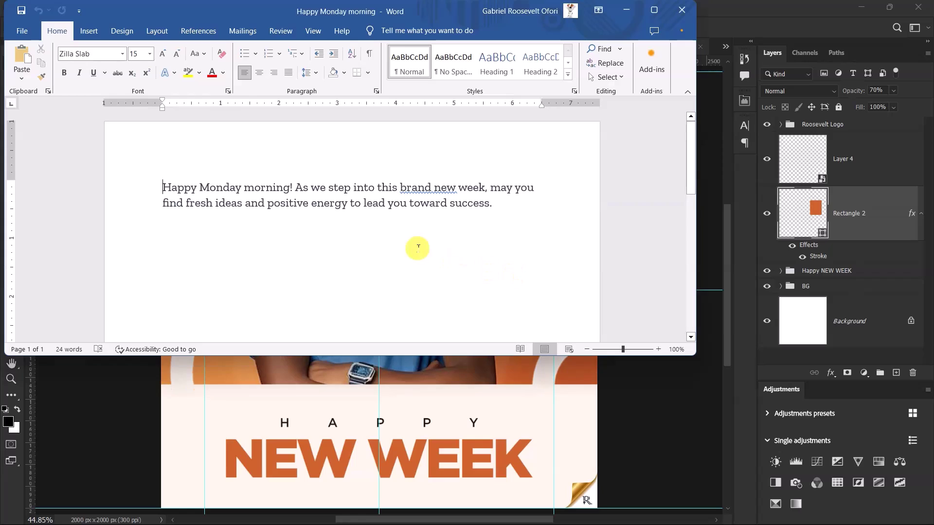
{"action": "left_click_drag", "start_coordinate": [492, 204], "coordinate": [131, 167]}
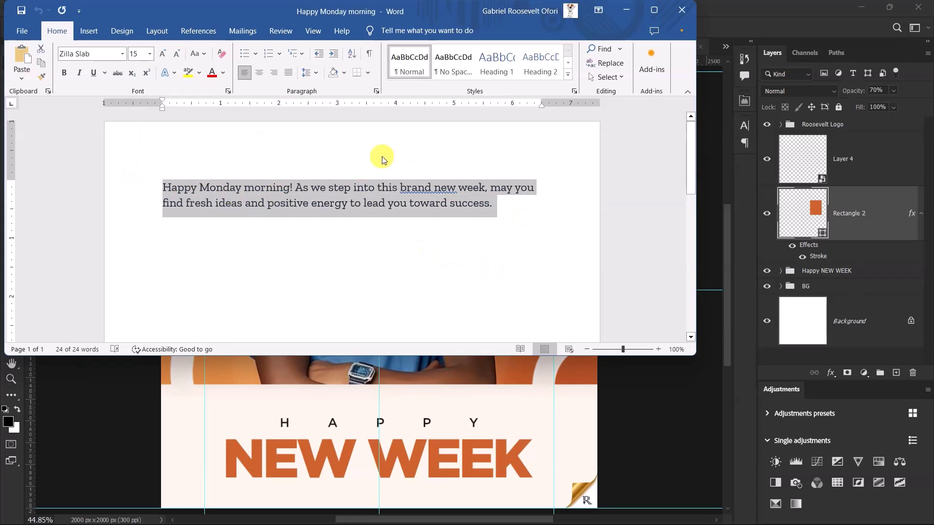
{"action": "left_click", "coordinate": [626, 11]}
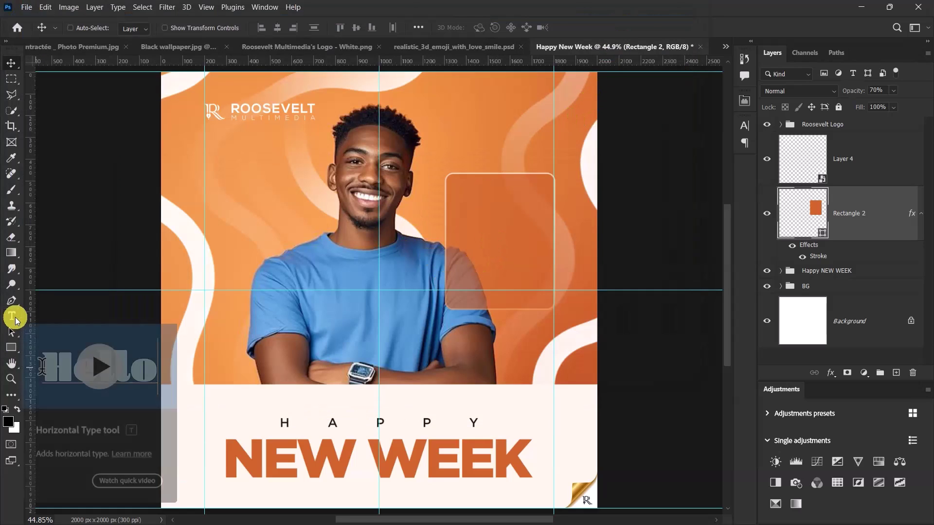
Create a paragraph text box over the rounded rectangle and paste the copied Happy Monday morning message into it
{"action": "left_click", "coordinate": [12, 317]}
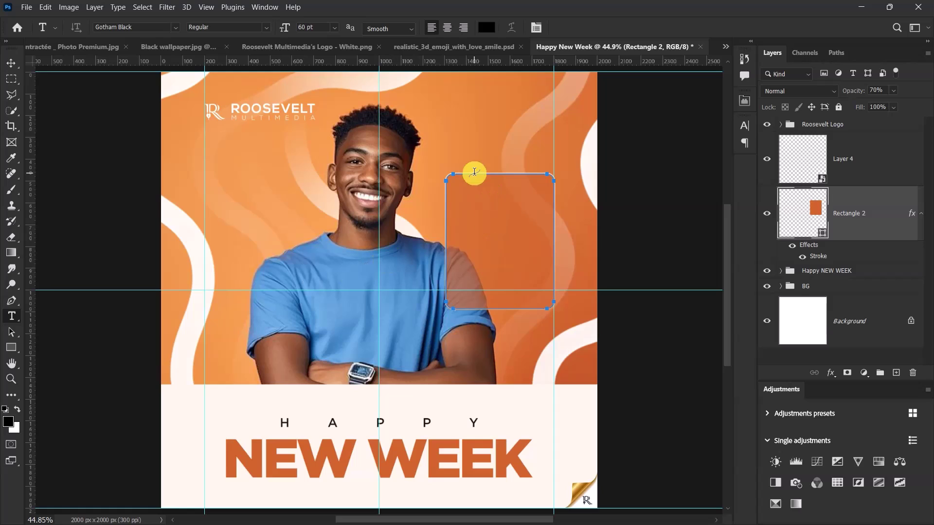
{"action": "left_click_drag", "start_coordinate": [452, 147], "coordinate": [548, 272]}
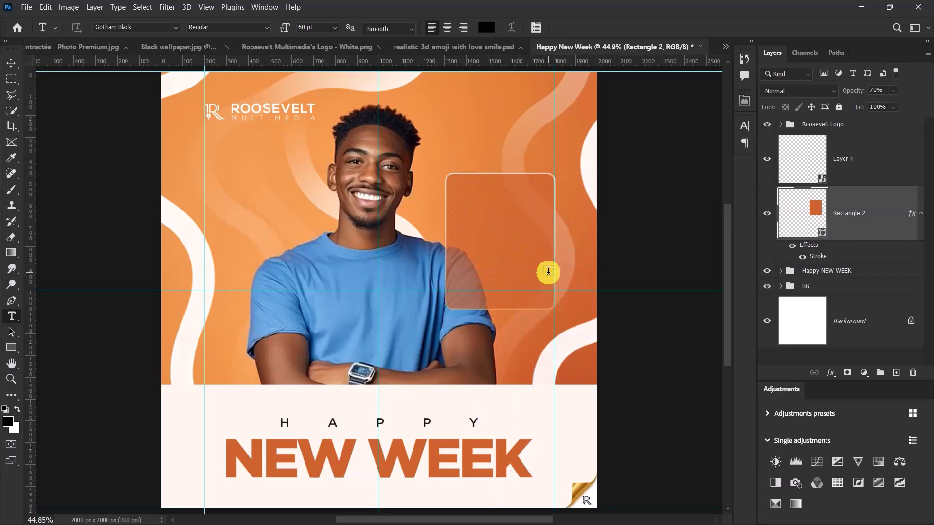
{"action": "type", "text": "Happ"}
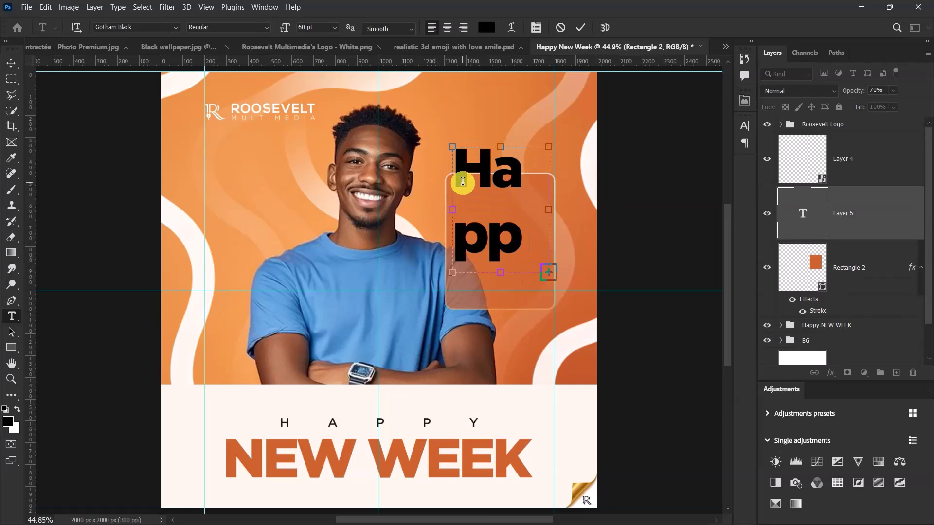
{"action": "left_click", "coordinate": [580, 27]}
Set the message text to 6 pt and colour it FDF4EC, sampled from the flyer's cream lower area
{"action": "left_click", "coordinate": [743, 129]}
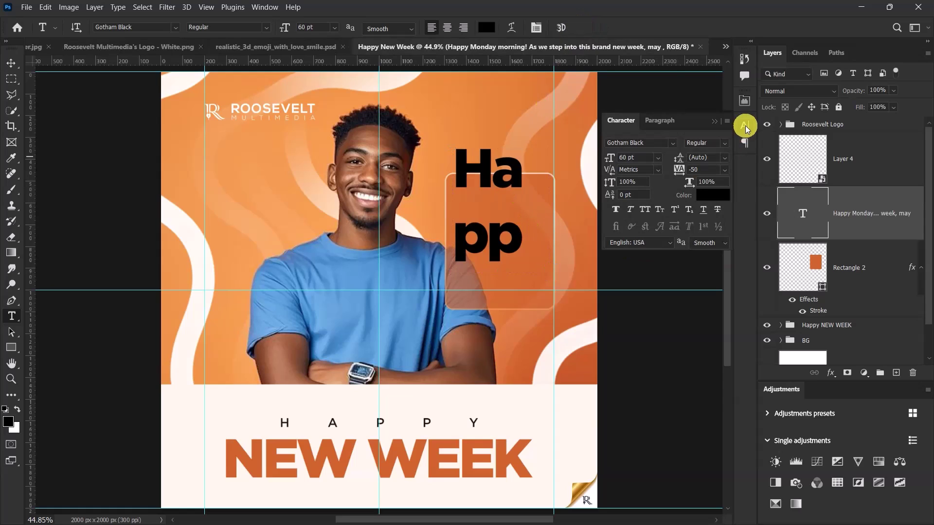
{"action": "left_click", "coordinate": [658, 160]}
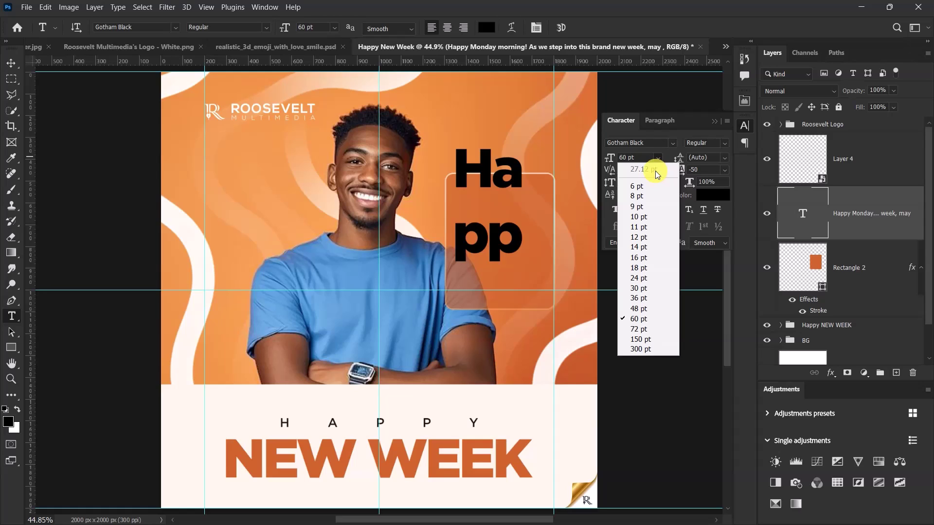
{"action": "left_click", "coordinate": [637, 186]}
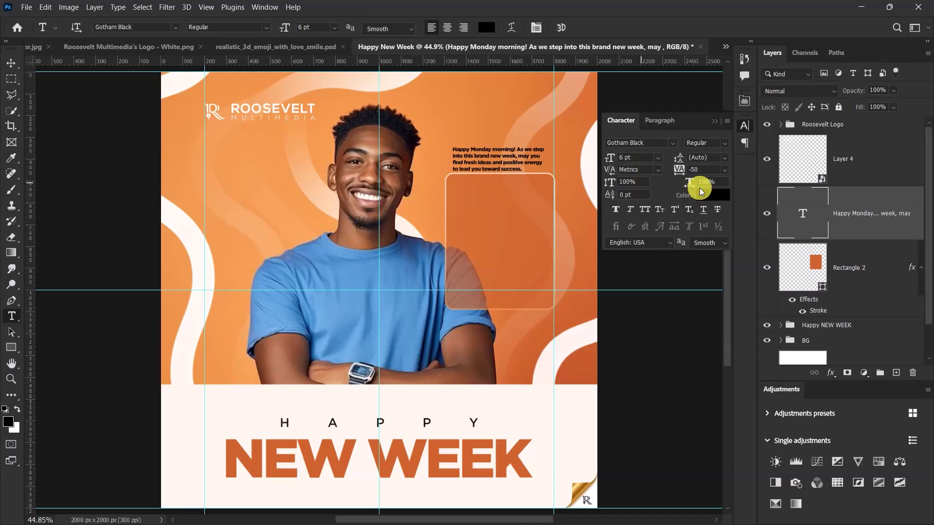
{"action": "left_click", "coordinate": [709, 194]}
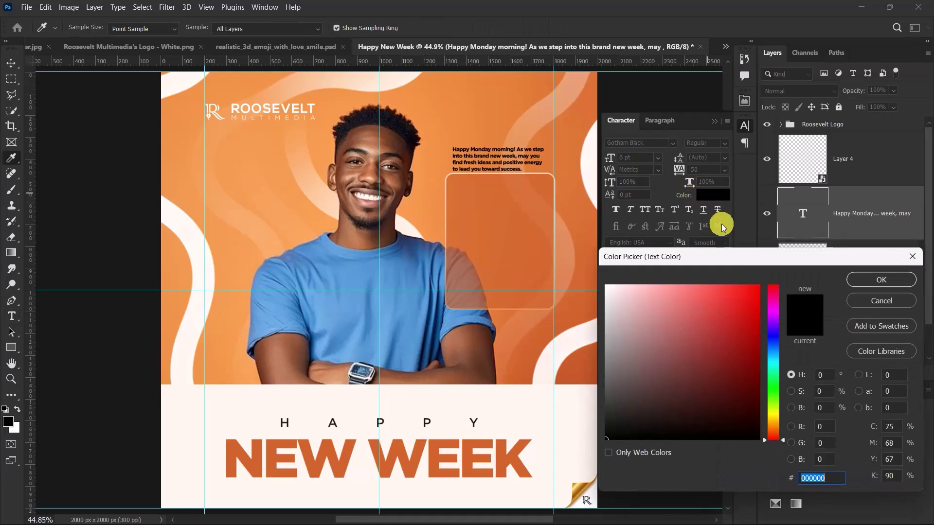
{"action": "left_click", "coordinate": [532, 402]}
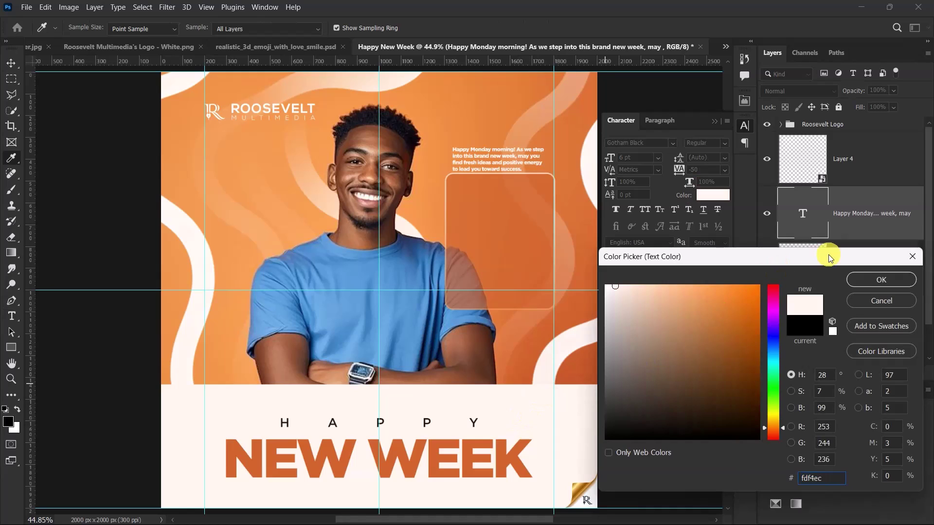
{"action": "left_click", "coordinate": [877, 280]}
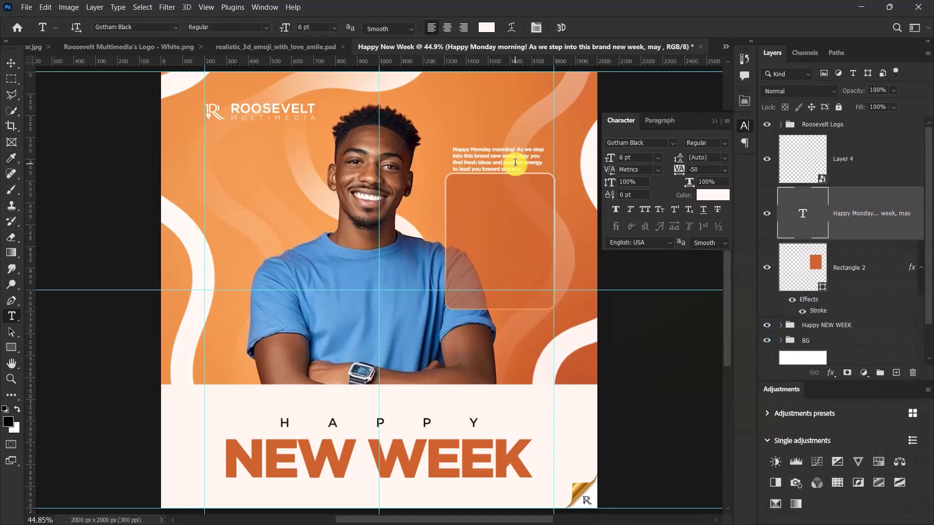
Move the message text down inside the upper part of the rounded rectangle
{"action": "left_click", "coordinate": [11, 62]}
{"action": "left_click_drag", "start_coordinate": [484, 149], "coordinate": [492, 194]}
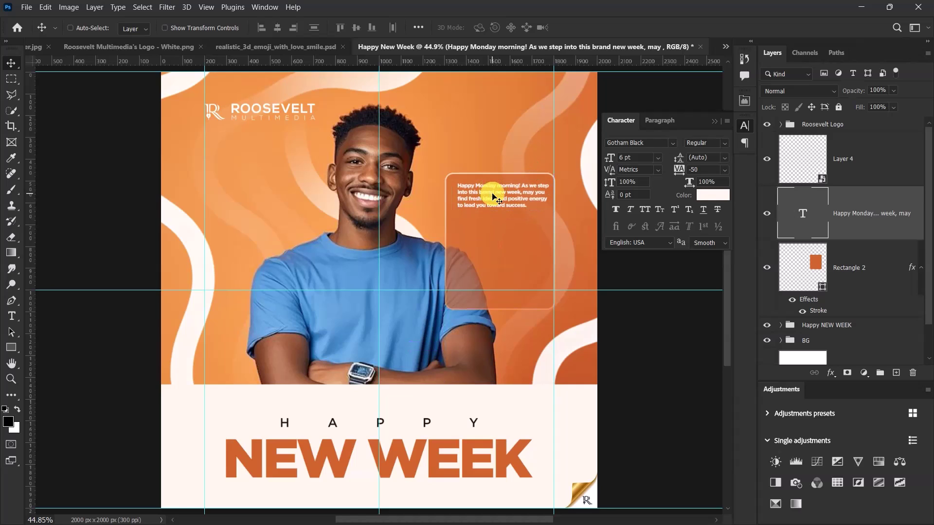
Enlarge the message text to 12 pt and change its font to Gotham Medium
{"action": "double_click", "coordinate": [492, 194]}
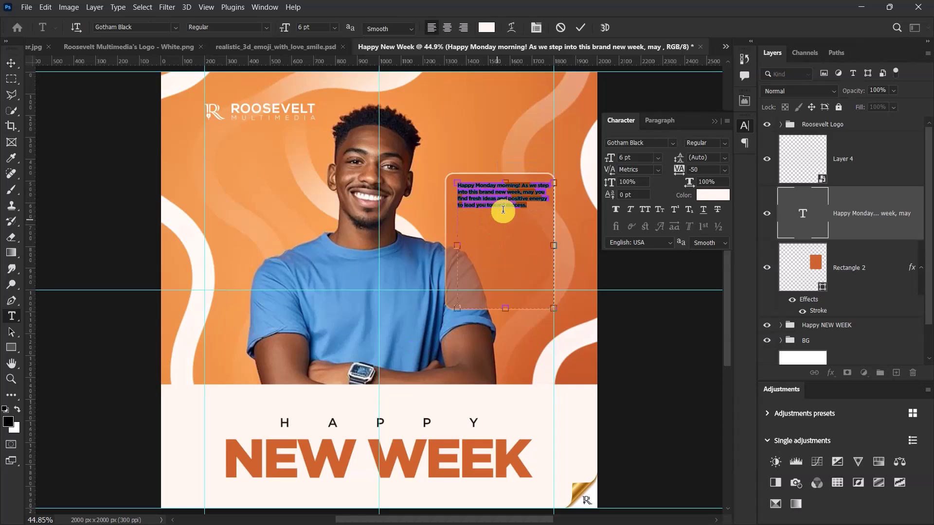
{"action": "left_click", "coordinate": [581, 27]}
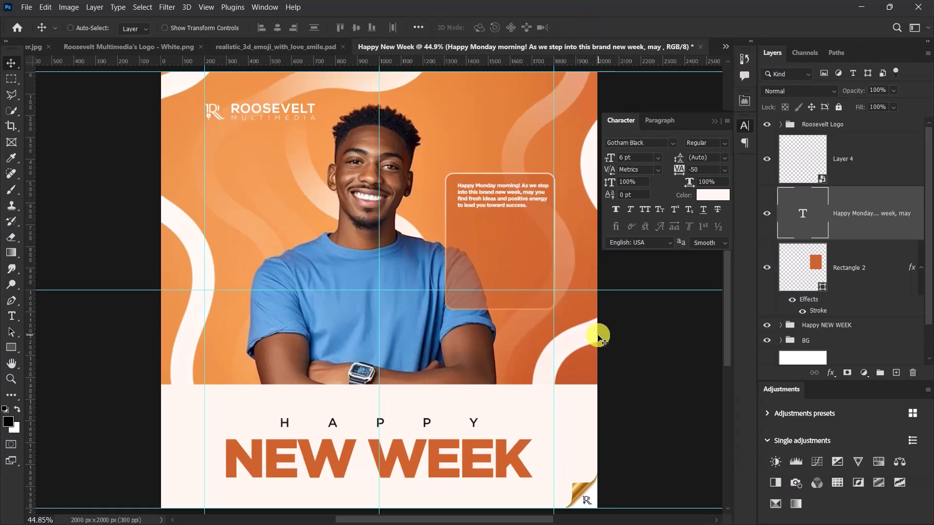
{"action": "left_click_drag", "start_coordinate": [611, 159], "coordinate": [614, 160]}
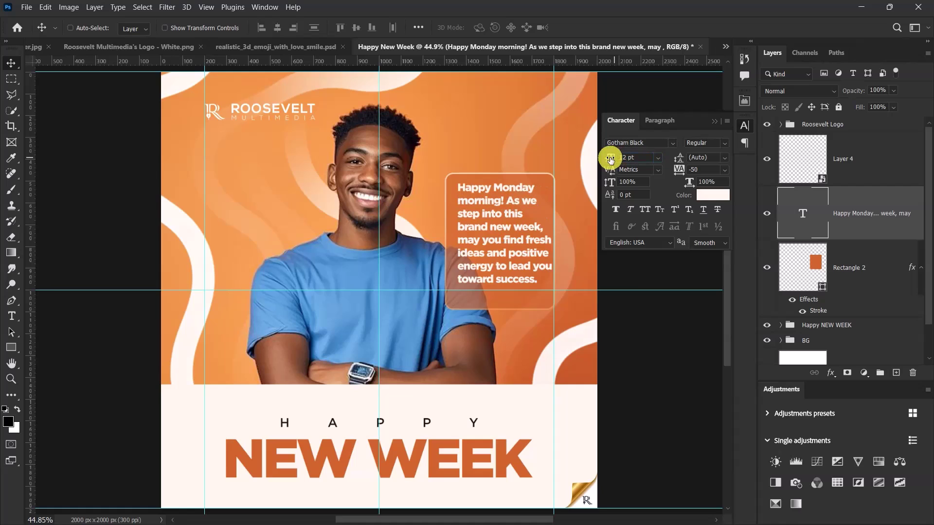
{"action": "double_click", "coordinate": [649, 143]}
{"action": "key", "text": "BackSpace"}
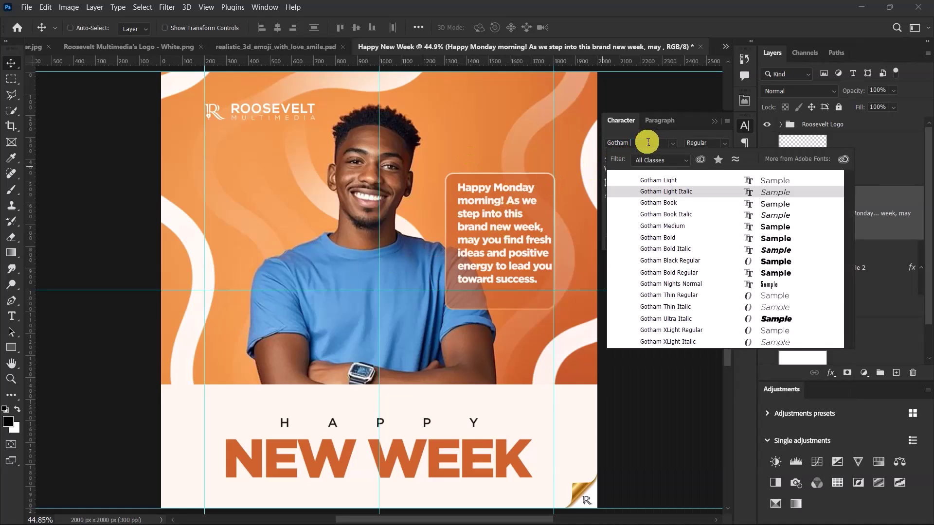
{"action": "left_click", "coordinate": [660, 227]}
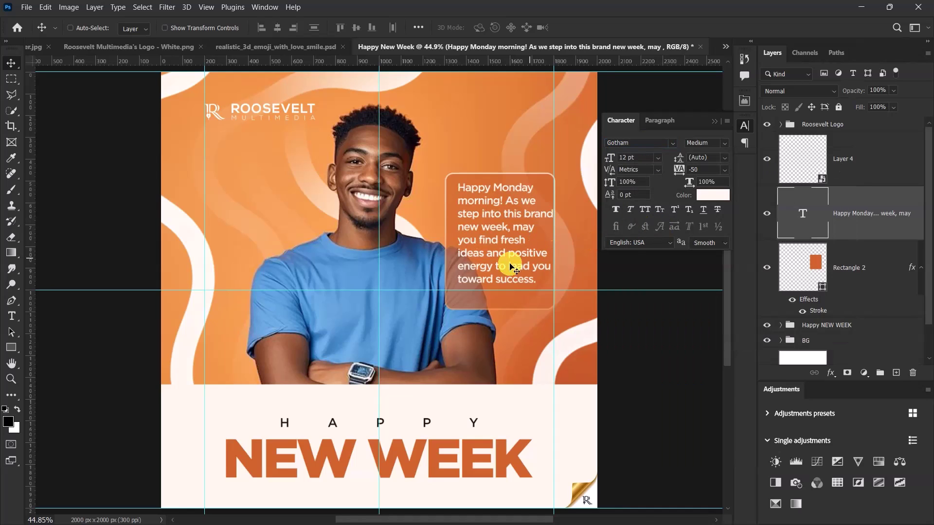
Centre the message text horizontally on the rounded rectangle
{"action": "scroll", "coordinate": [491, 270], "scroll_direction": "up", "scroll_amount": 3}
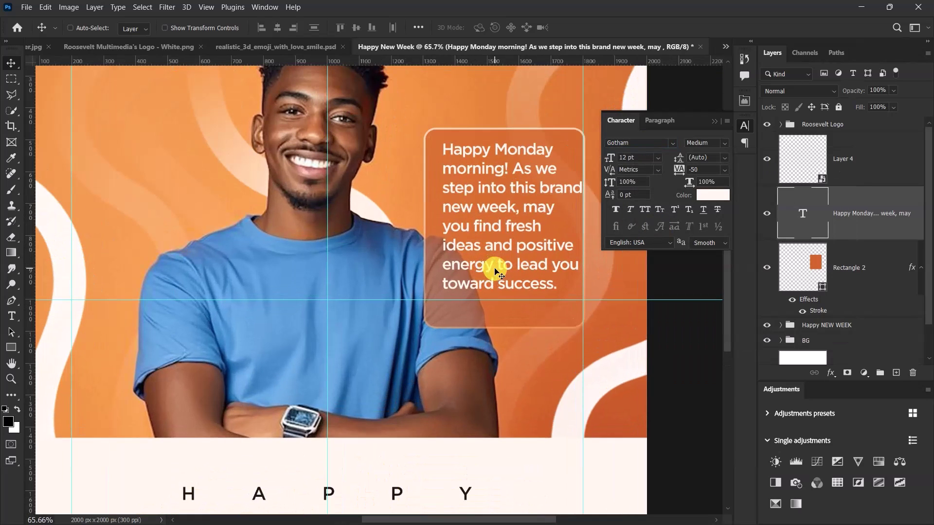
{"action": "key", "text": "ctrl"}
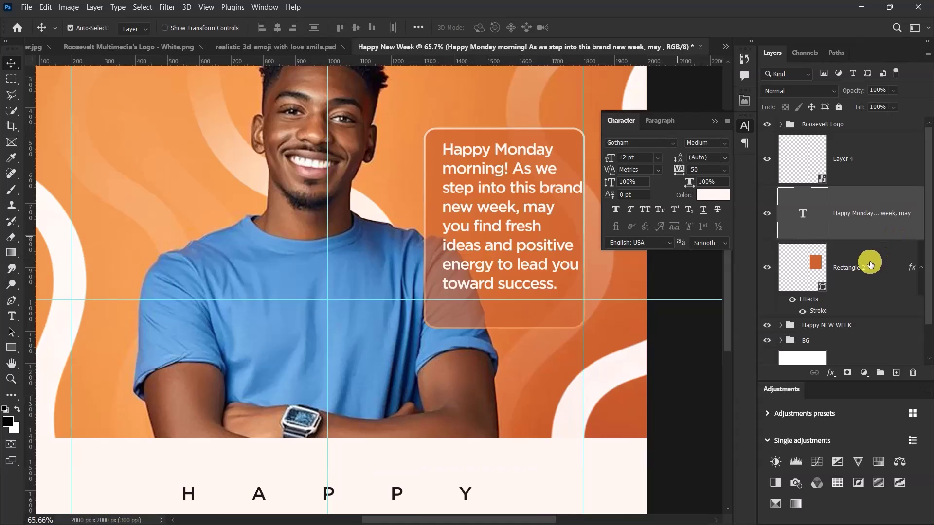
{"action": "left_click", "coordinate": [870, 265], "text": "ctrl"}
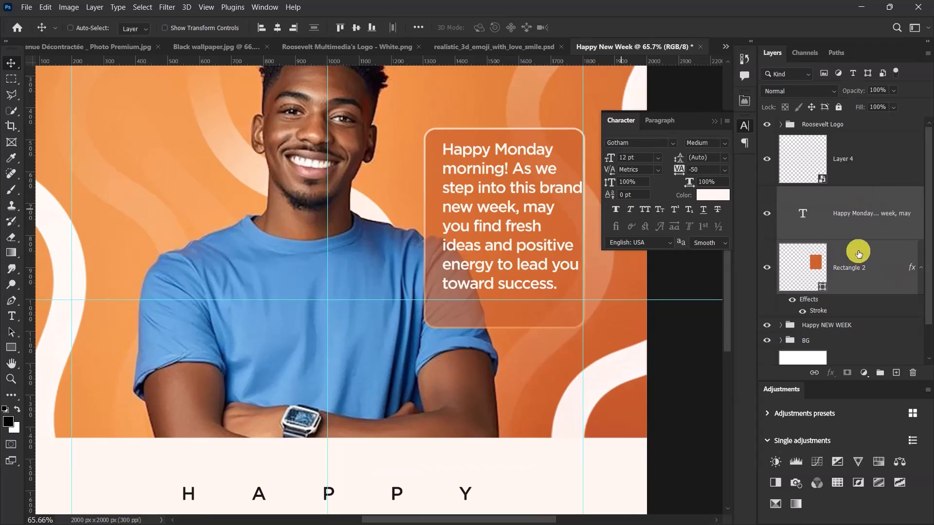
{"action": "left_click", "coordinate": [277, 28]}
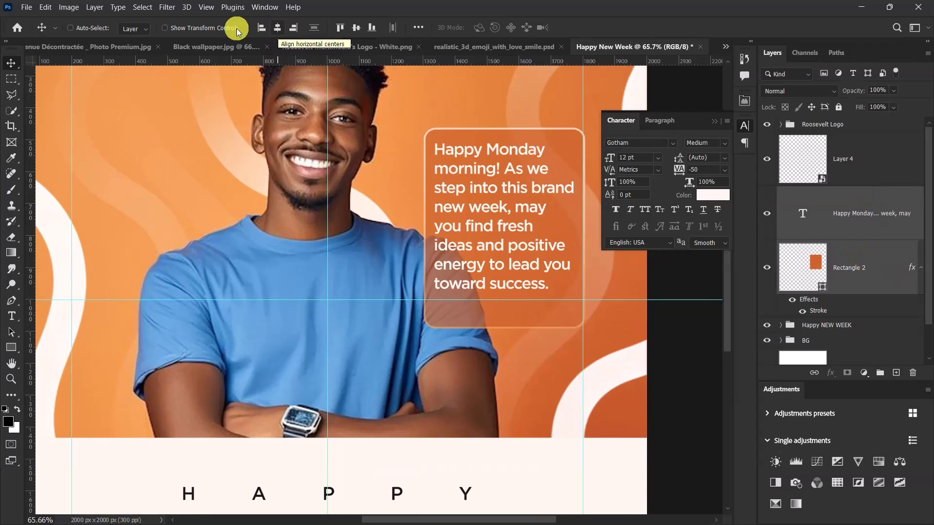
Scale the message text layer alone down to 90.86% about its centre so it has margins inside the rounded rectangle
{"action": "left_click", "coordinate": [885, 214]}
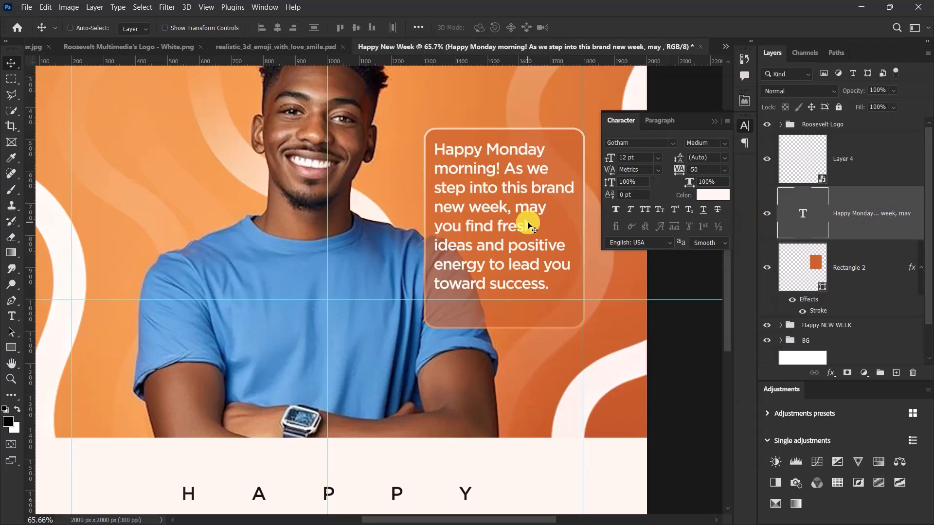
{"action": "key", "text": "ctrl"}
{"action": "key", "text": "ctrl+t"}
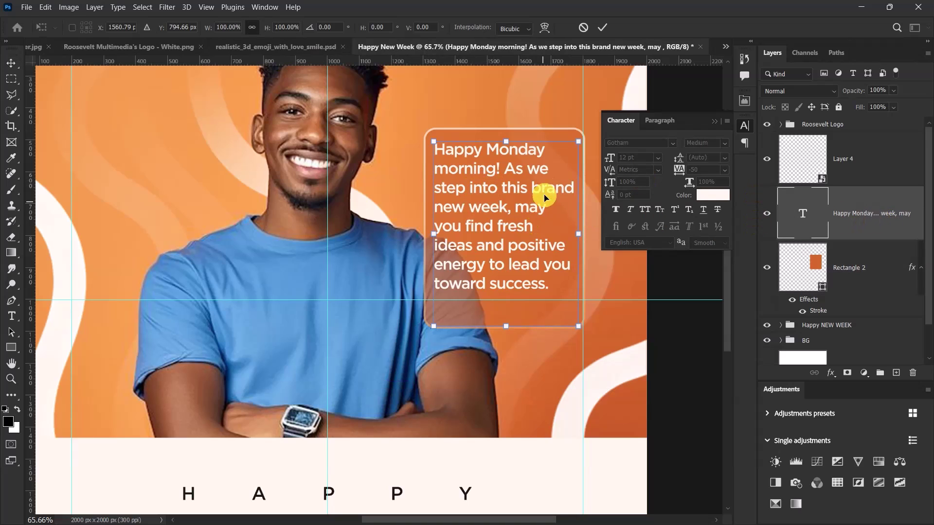
{"action": "left_click_drag", "start_coordinate": [579, 141], "coordinate": [572, 150]}
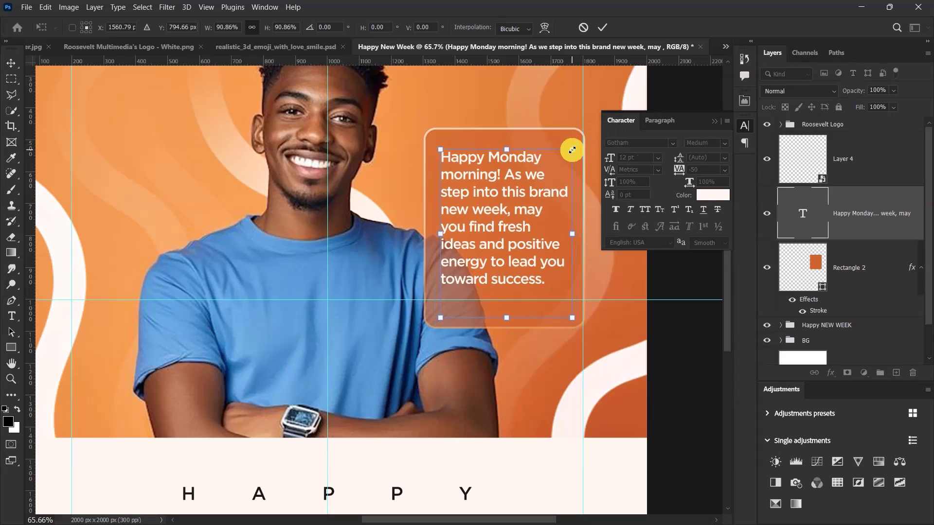
{"action": "left_click", "coordinate": [604, 28]}
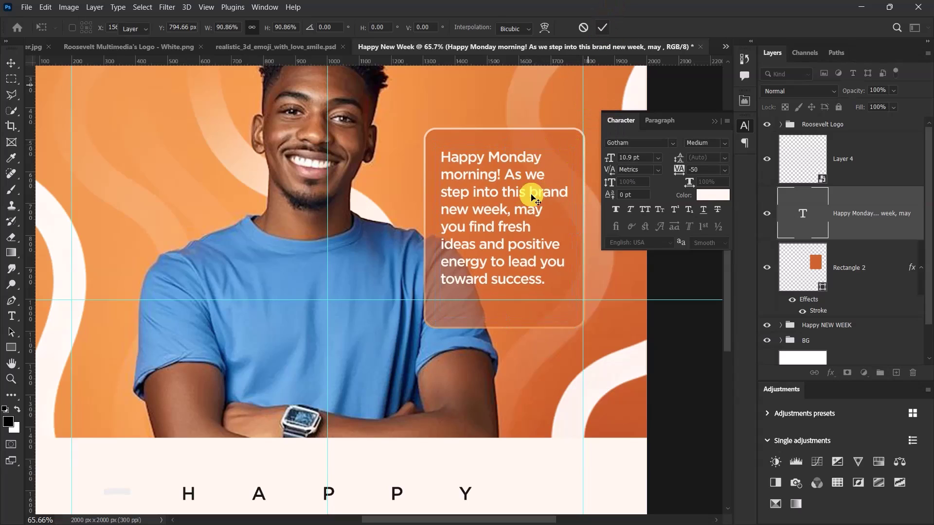
Shorten the message's text box so its lower edge sits just beneath the last line of text
{"action": "double_click", "coordinate": [511, 202]}
{"action": "left_click_drag", "start_coordinate": [507, 318], "coordinate": [508, 290]}
{"action": "left_click", "coordinate": [580, 28]}
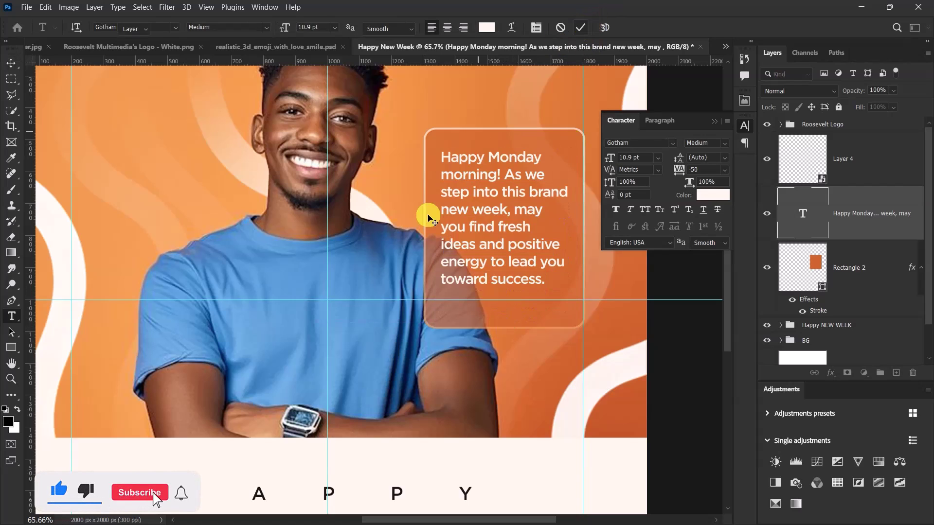
{"action": "key", "text": "v"}
Draw a thin rectangle of about 391 x 7 px beneath the message, inside the rounded rectangle
{"action": "key", "text": "ctrl+0"}
{"action": "scroll", "coordinate": [461, 248], "scroll_direction": "up", "scroll_amount": 5}
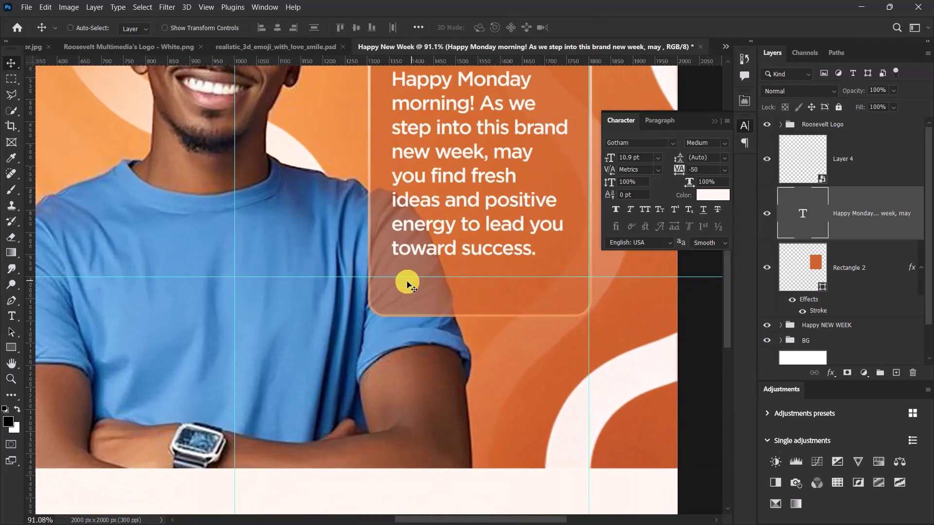
{"action": "left_click", "coordinate": [11, 349]}
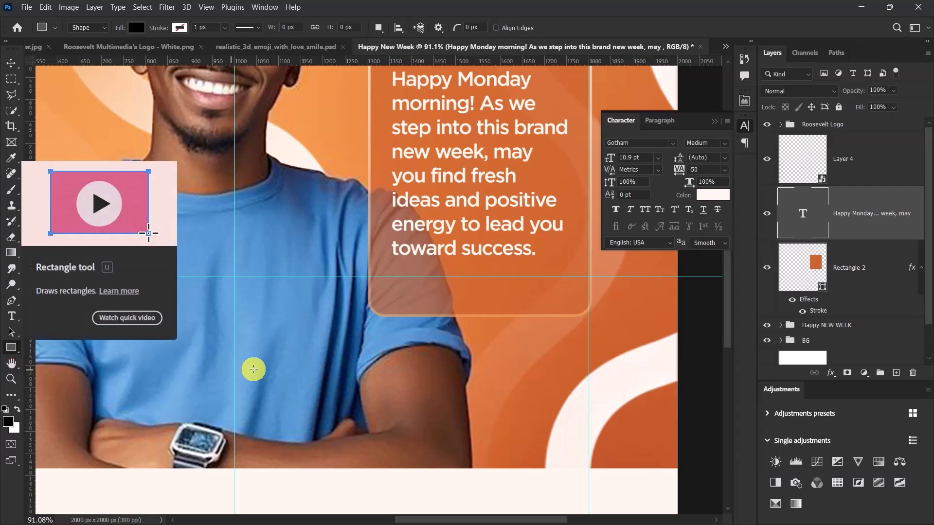
{"action": "scroll", "coordinate": [465, 322], "scroll_direction": "up", "scroll_amount": 1}
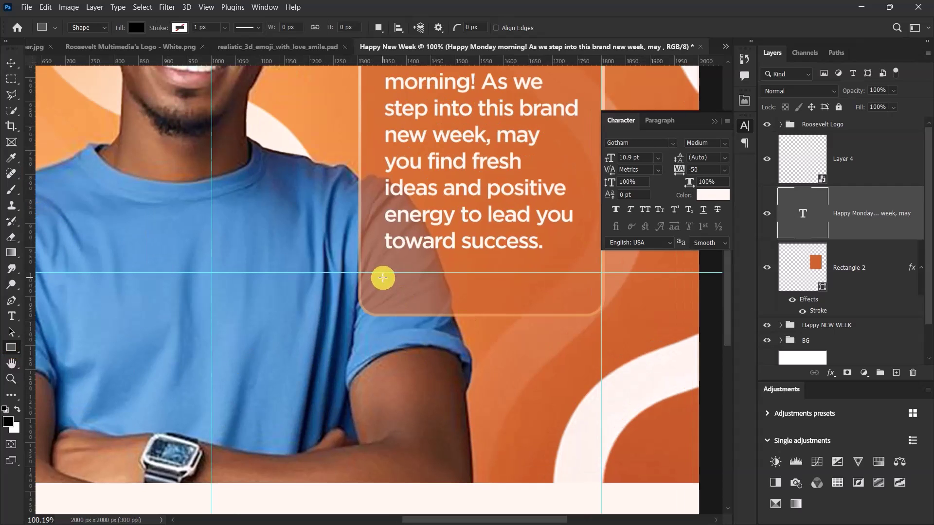
{"action": "left_click_drag", "start_coordinate": [383, 278], "coordinate": [575, 281]}
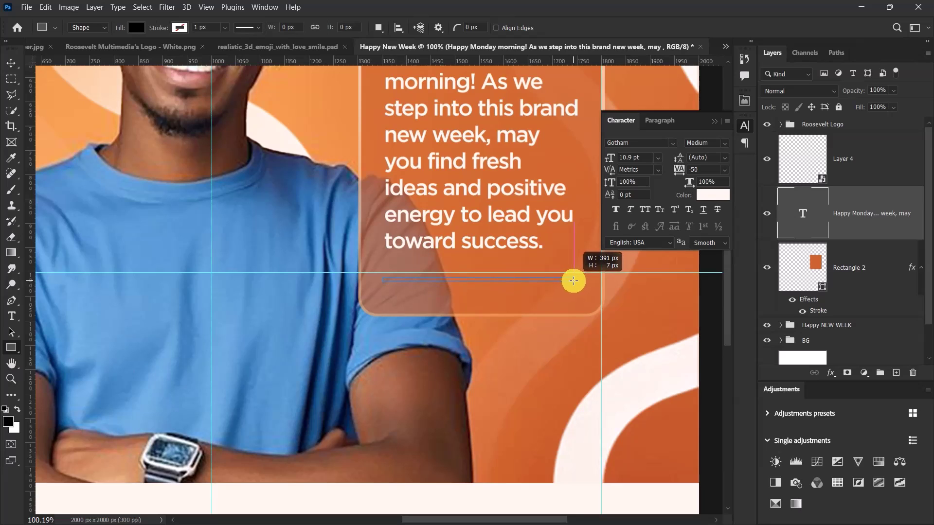
{"action": "left_click_drag", "start_coordinate": [573, 281], "coordinate": [574, 281]}
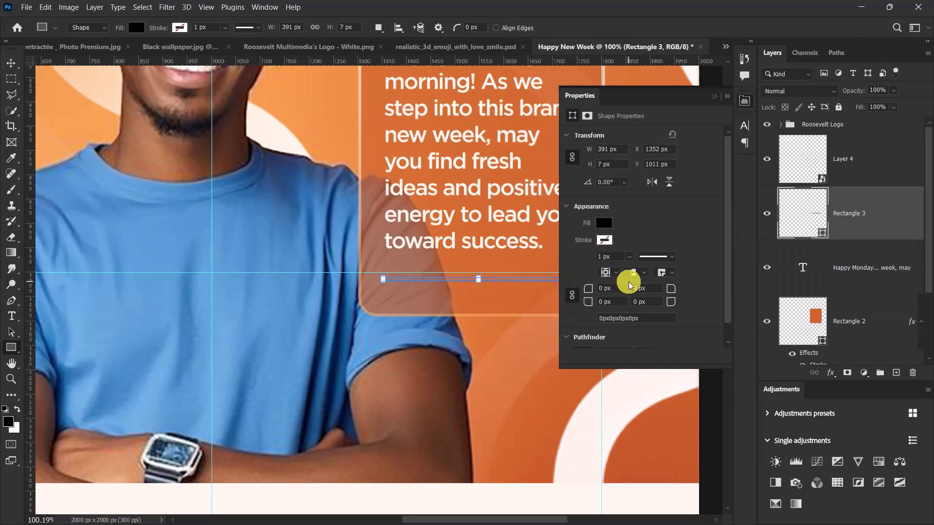
Fully round the thin bar's ends by entering a linked corner radius of 100 px
{"action": "left_click", "coordinate": [605, 288]}
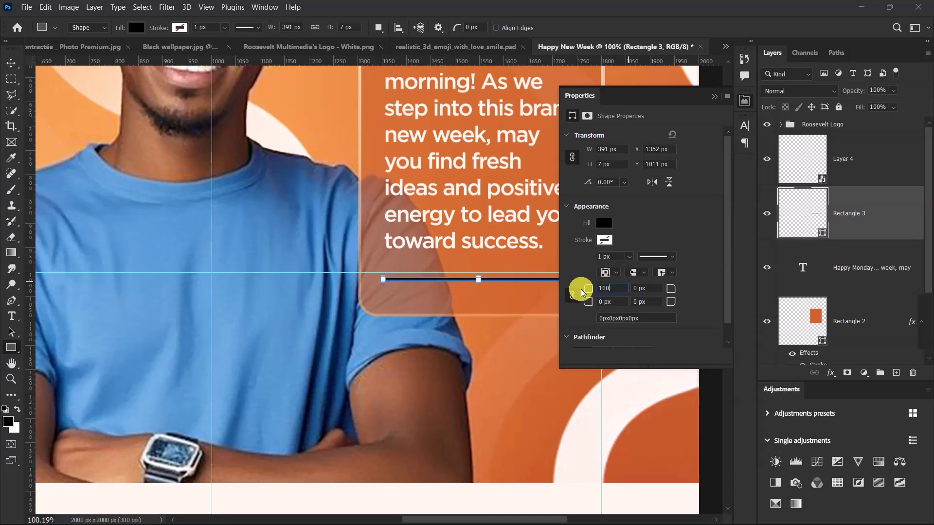
{"action": "key", "text": "Return"}
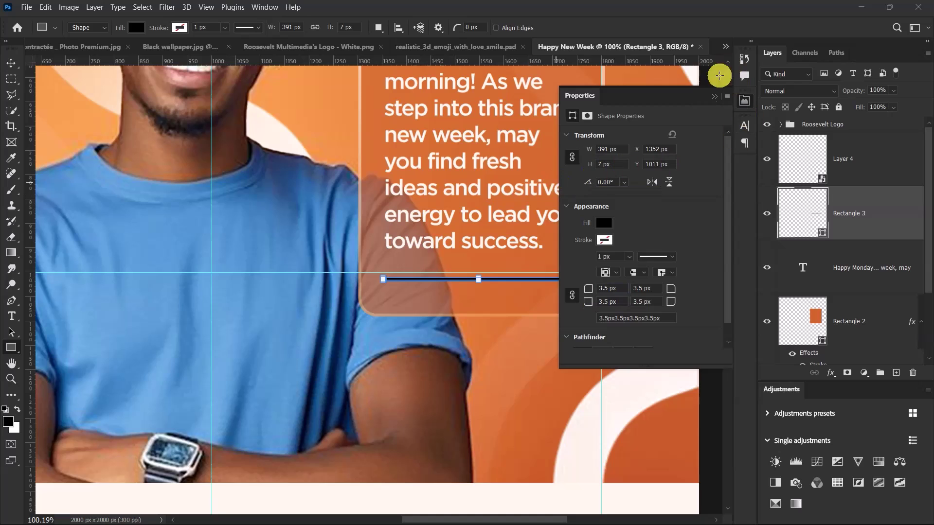
{"action": "left_click", "coordinate": [714, 97]}
{"action": "scroll", "coordinate": [574, 278], "scroll_direction": "up", "scroll_amount": 6}
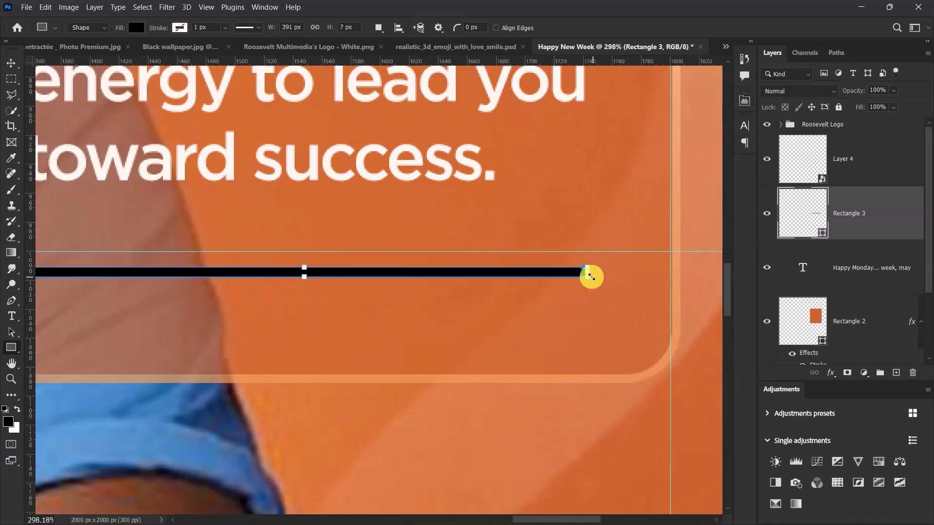
{"action": "scroll", "coordinate": [591, 276], "scroll_direction": "down", "scroll_amount": 6}
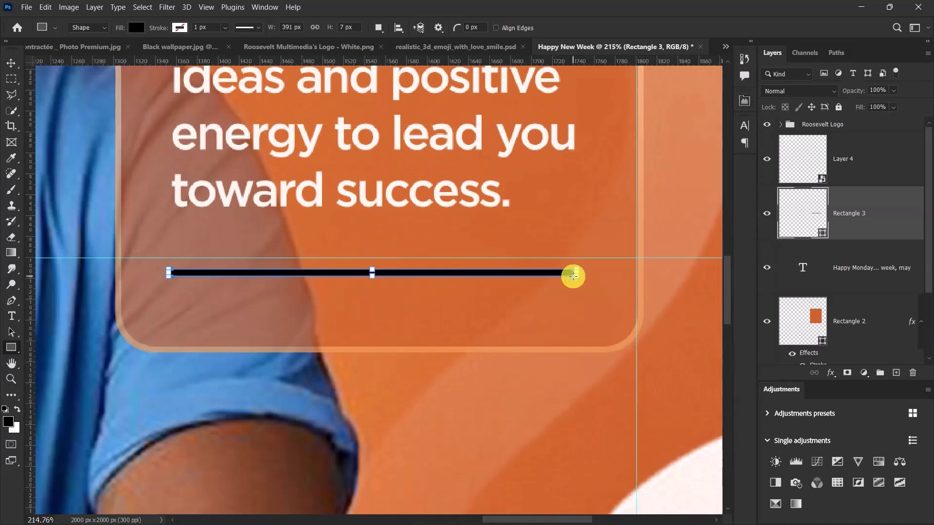
Recolour the thin bar FDF4EC, sampled from the flyer's cream lower area
{"action": "left_click", "coordinate": [11, 63]}
{"action": "scroll", "coordinate": [535, 292], "scroll_direction": "down", "scroll_amount": 5}
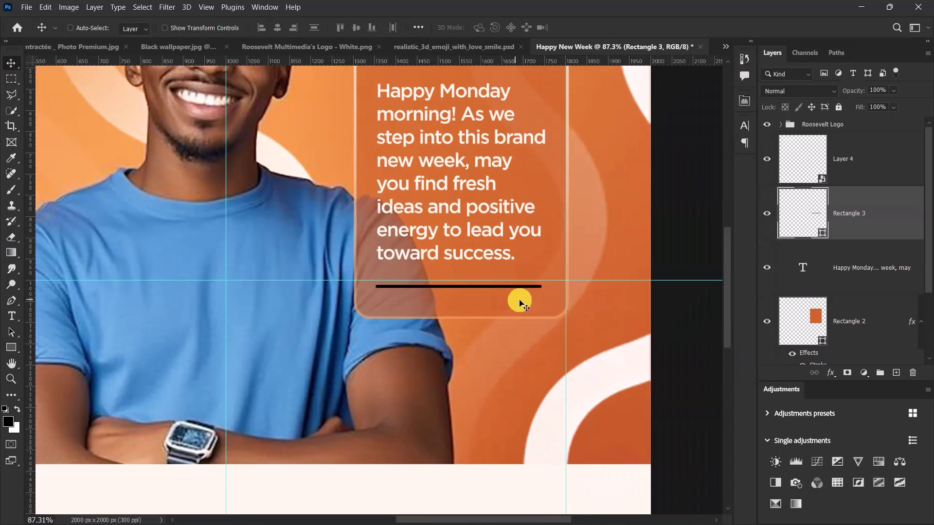
{"action": "scroll", "coordinate": [482, 321], "scroll_direction": "down", "scroll_amount": 2}
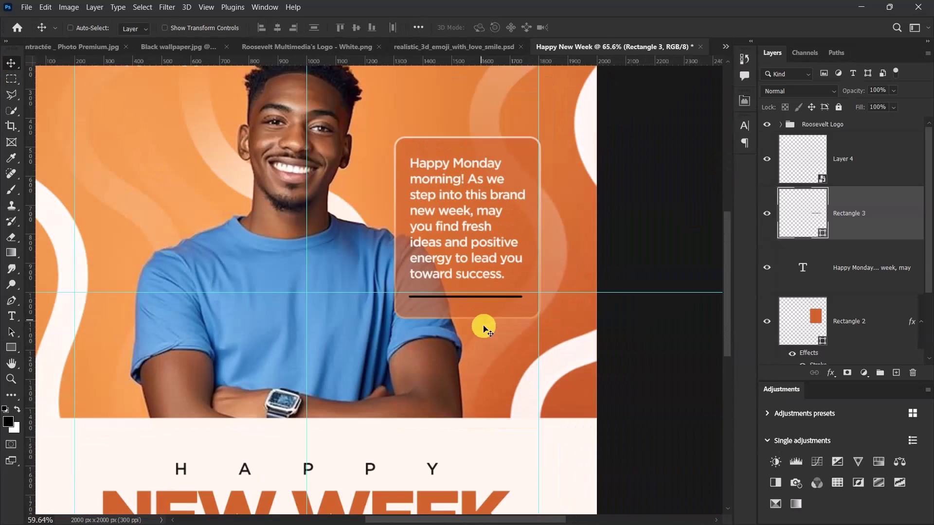
{"action": "double_click", "coordinate": [823, 232]}
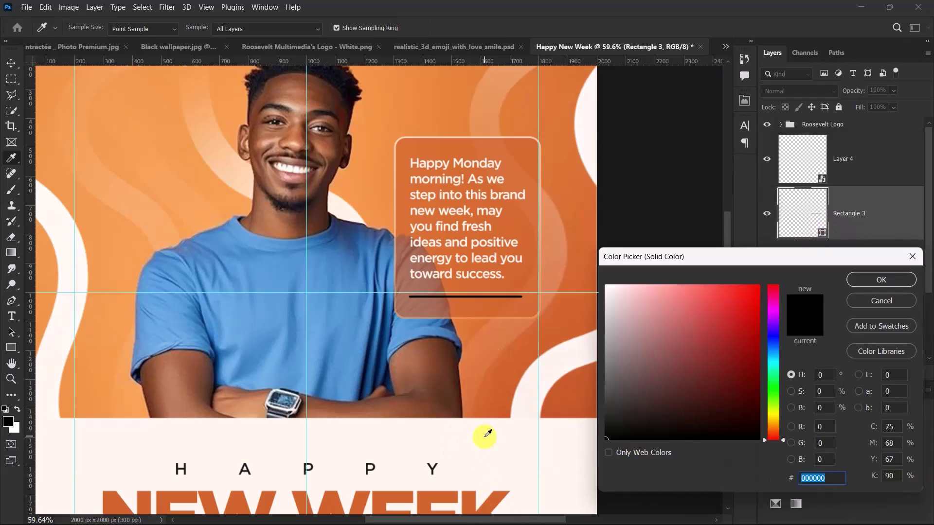
{"action": "left_click", "coordinate": [444, 445]}
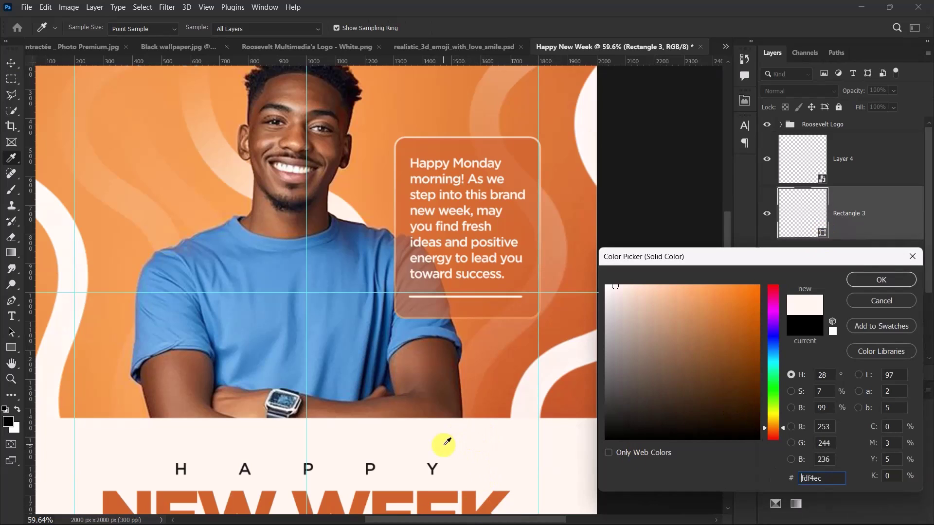
{"action": "left_click", "coordinate": [885, 286]}
Nudge the message text down slightly so it sits closer to the thin bar
{"action": "left_click", "coordinate": [873, 272]}
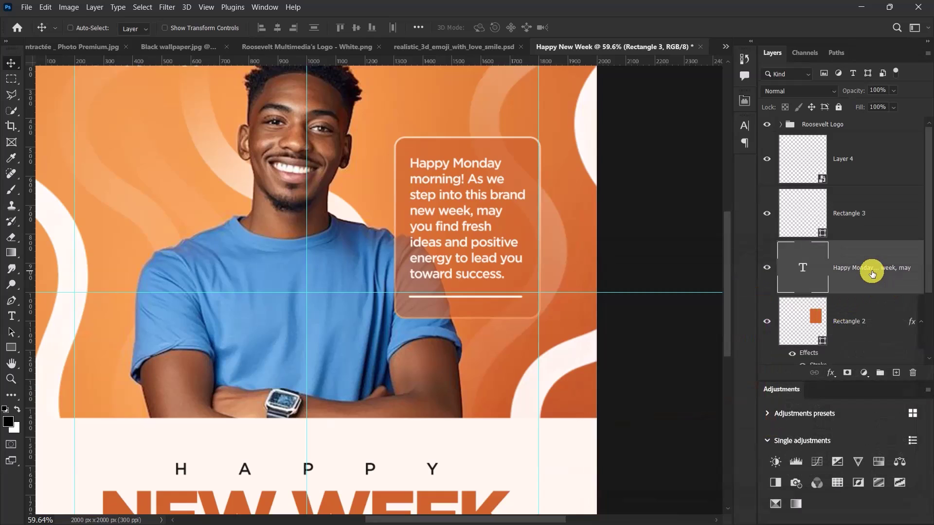
{"action": "key", "text": "Down"}
{"action": "key", "text": "Down"}
{"action": "key", "text": "Down"}
{"action": "key", "text": "Down"}
{"action": "key", "text": "Down"}
{"action": "key", "text": "Down"}
{"action": "key", "text": "Down"}
{"action": "key", "text": "Down"}
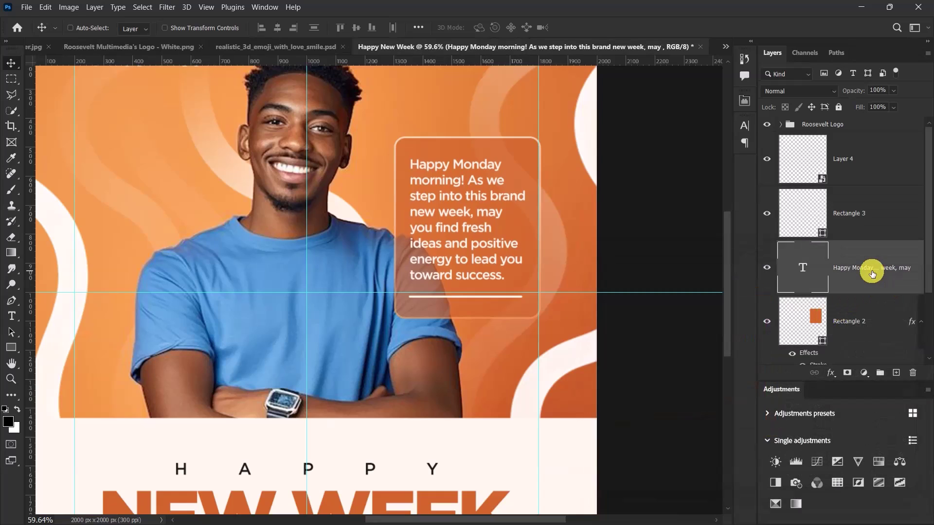
{"action": "key", "text": "Down"}
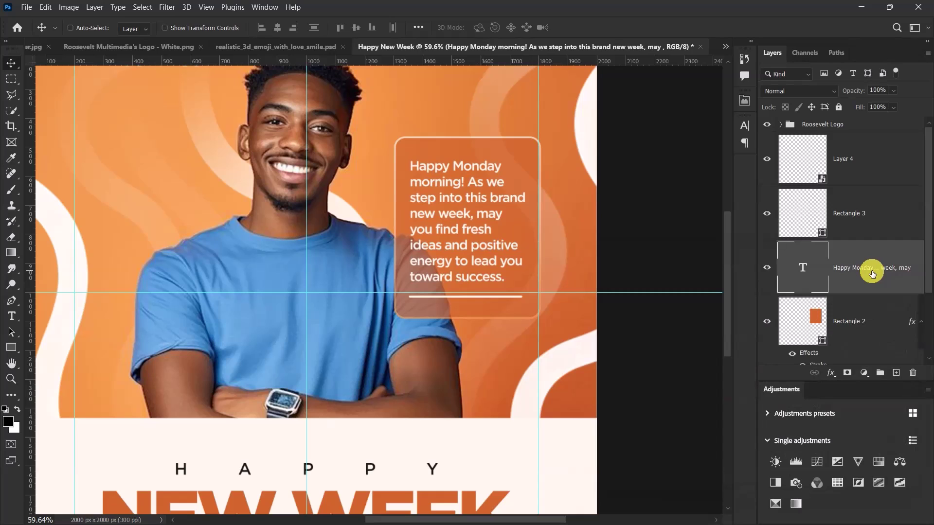
Group the message text with the rounded rectangle and move the thin bar's layer into that group
{"action": "scroll", "coordinate": [809, 130], "scroll_direction": "down", "scroll_amount": 2}
{"action": "scroll", "coordinate": [475, 240], "scroll_direction": "down", "scroll_amount": 5}
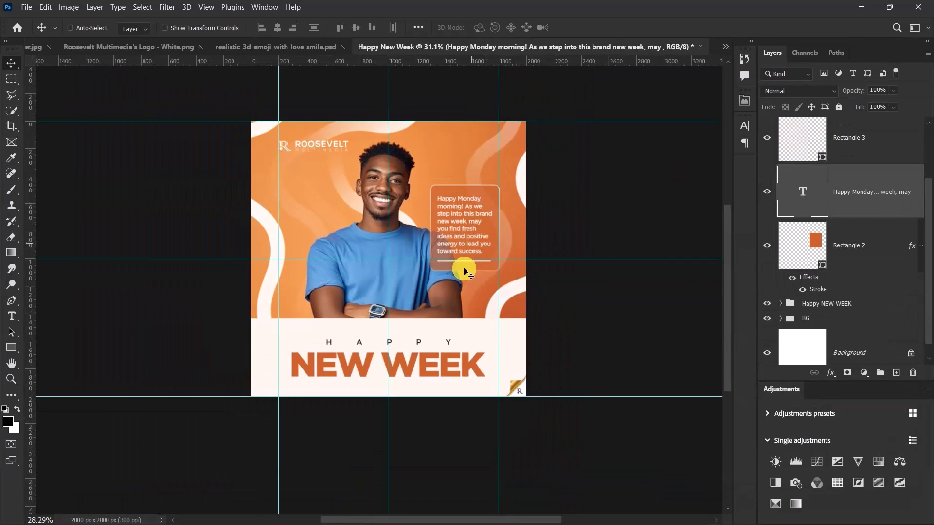
{"action": "scroll", "coordinate": [475, 240], "scroll_direction": "up", "scroll_amount": 6}
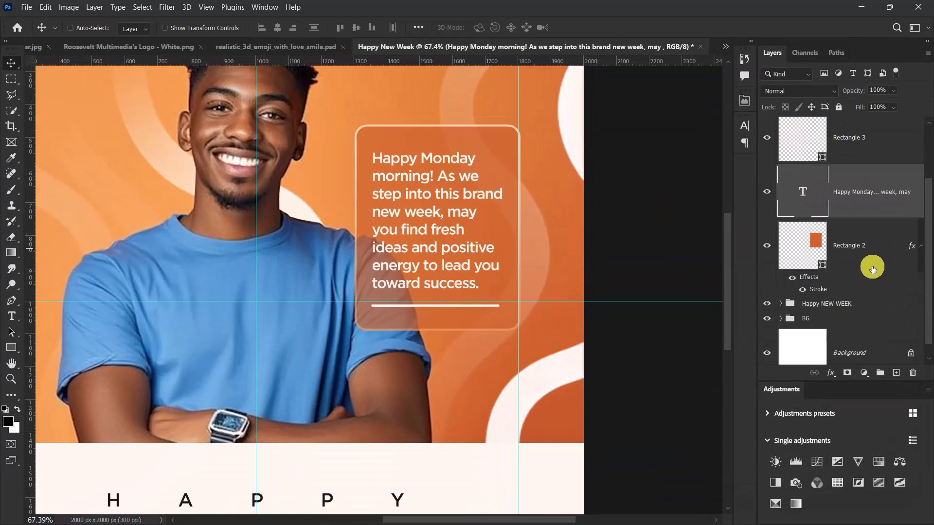
{"action": "left_click", "coordinate": [923, 246]}
{"action": "left_click", "coordinate": [882, 253]}
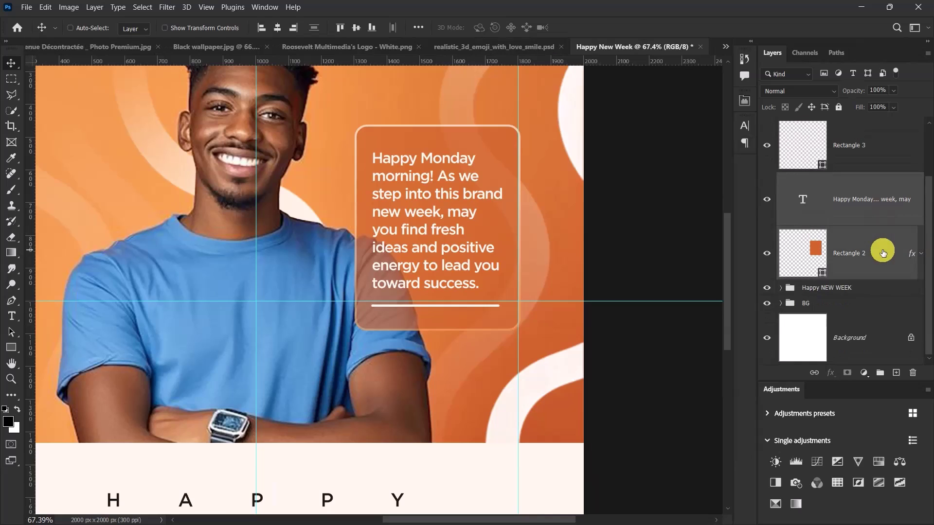
{"action": "key", "text": "ctrl+g"}
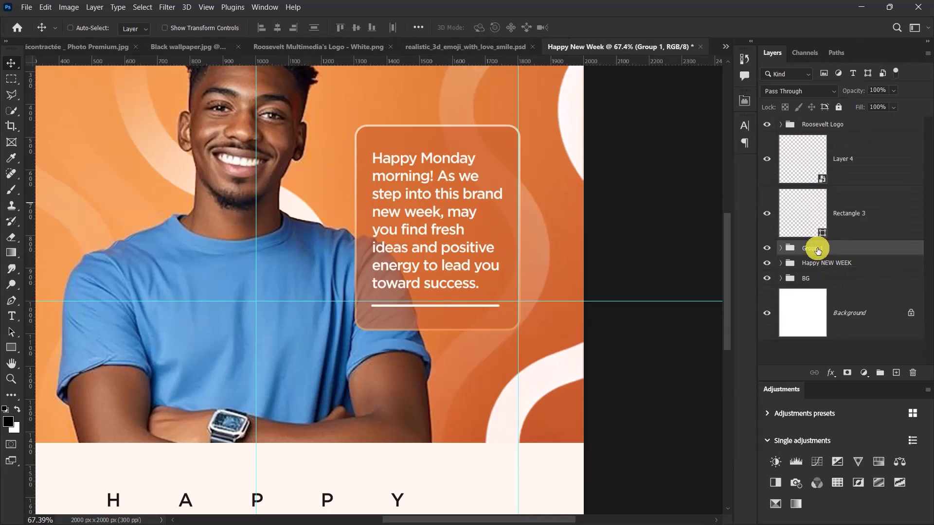
{"action": "left_click_drag", "start_coordinate": [854, 218], "coordinate": [837, 247]}
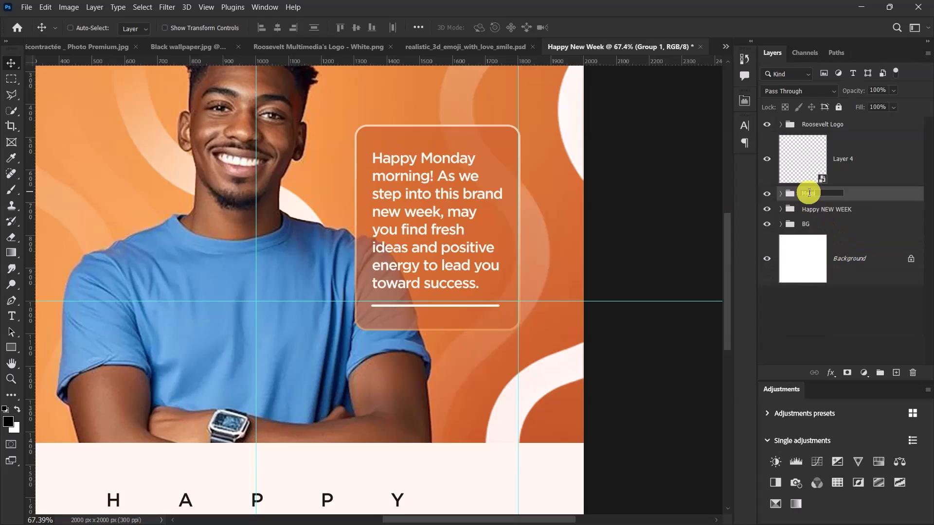
Name the message box's group Message, and put Layer 4 in its own collapsed group named Logo
{"action": "type", "text": "g"}
{"action": "key", "text": "Return"}
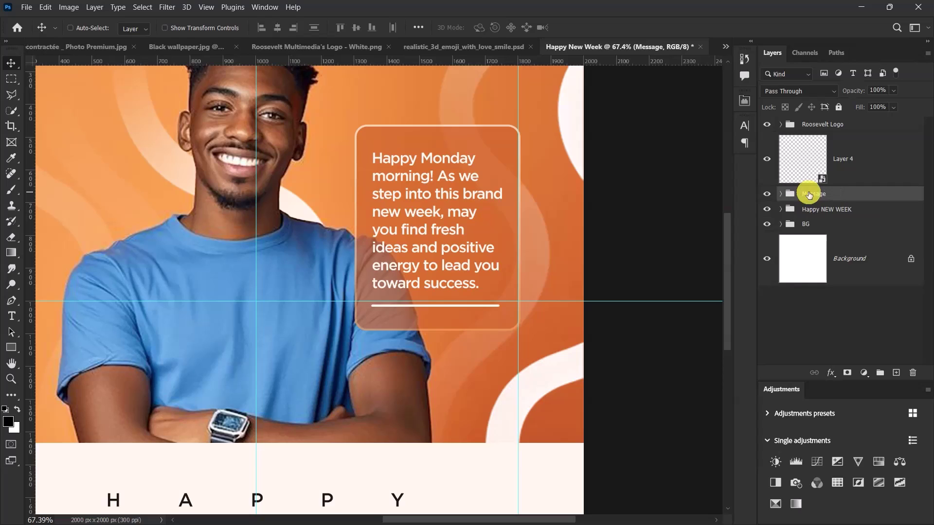
{"action": "left_click", "coordinate": [859, 167]}
{"action": "key", "text": "ctrl+g"}
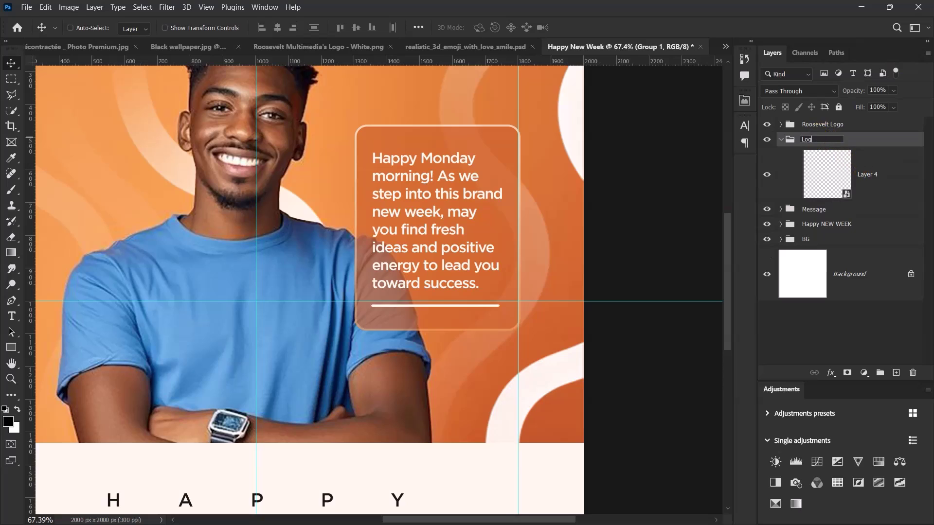
{"action": "left_click", "coordinate": [817, 139]}
{"action": "type", "text": "Logo"}
{"action": "key", "text": "Return"}
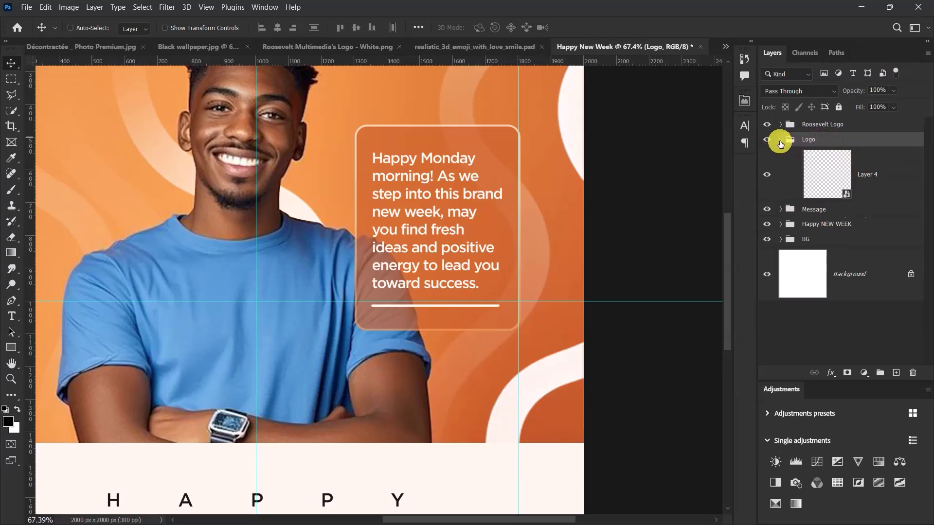
{"action": "left_click", "coordinate": [781, 139]}
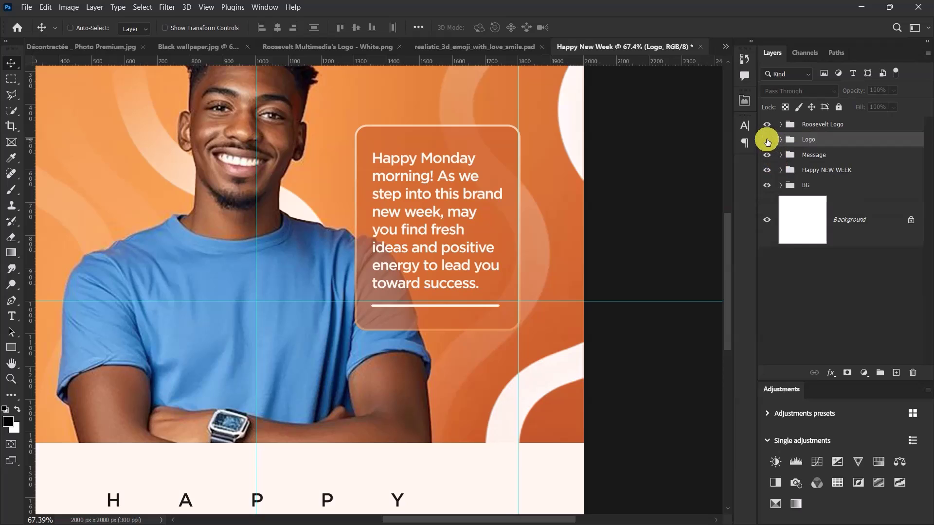
Check what the Logo, Message, Happy NEW WEEK and BG groups contain by hiding and showing each over the full flyer
{"action": "key", "text": "ctrl+0"}
{"action": "left_click", "coordinate": [767, 140]}
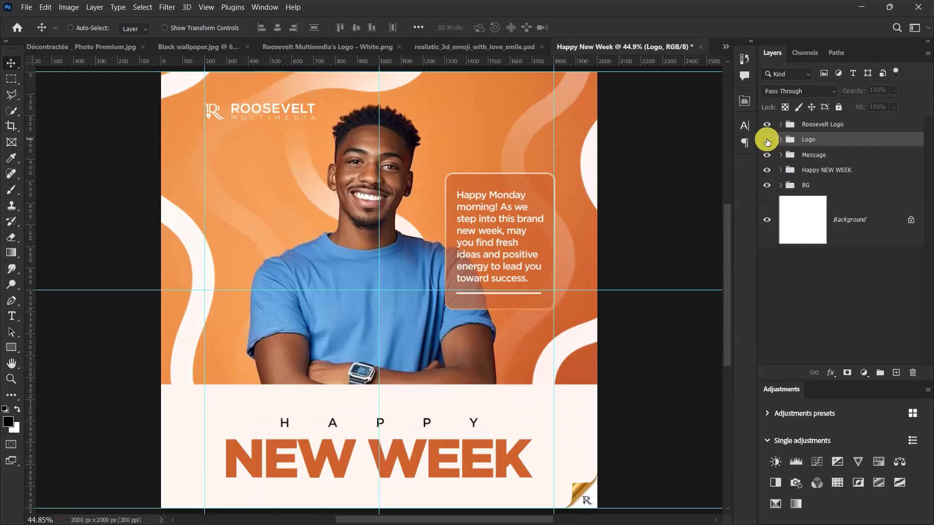
{"action": "left_click", "coordinate": [770, 156]}
{"action": "left_click", "coordinate": [771, 156]}
{"action": "left_click", "coordinate": [767, 171]}
{"action": "left_click", "coordinate": [767, 171]}
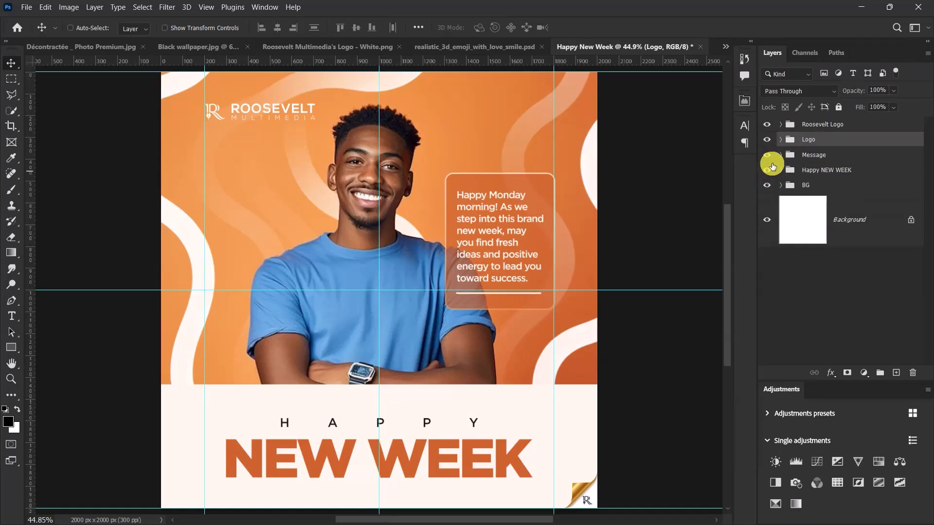
{"action": "left_click", "coordinate": [769, 186]}
{"action": "left_click", "coordinate": [769, 187]}
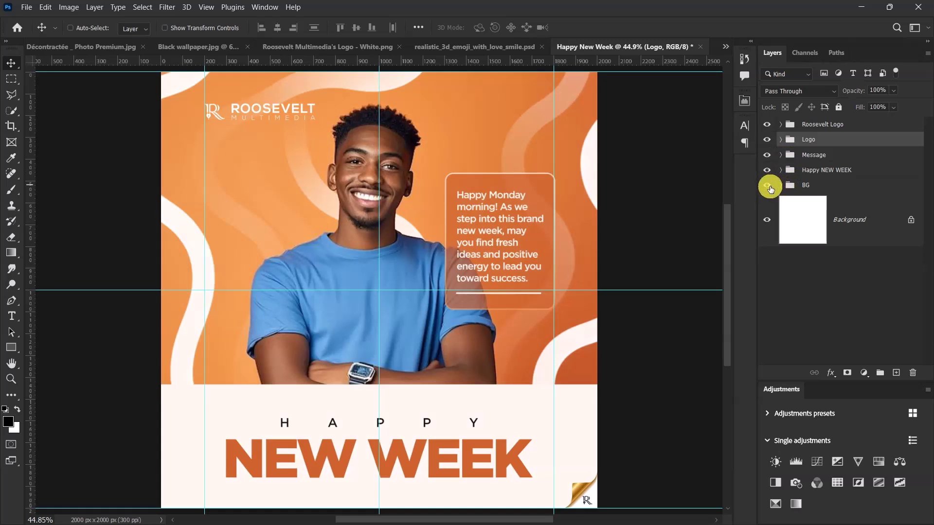
In realistic_3d_emoji_with_love_smile.psd, group the Emoji and Shadow layers and name the group Emoji
{"action": "left_click", "coordinate": [828, 186]}
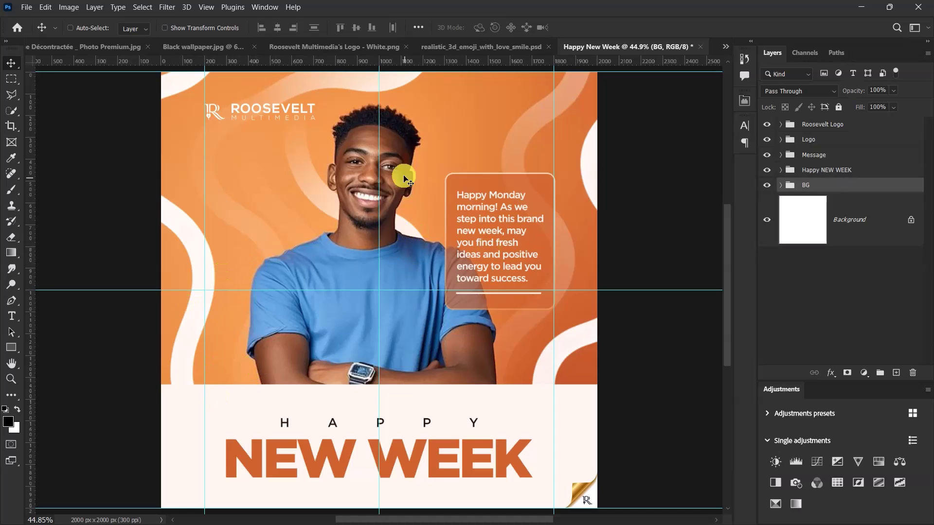
{"action": "left_click", "coordinate": [454, 48]}
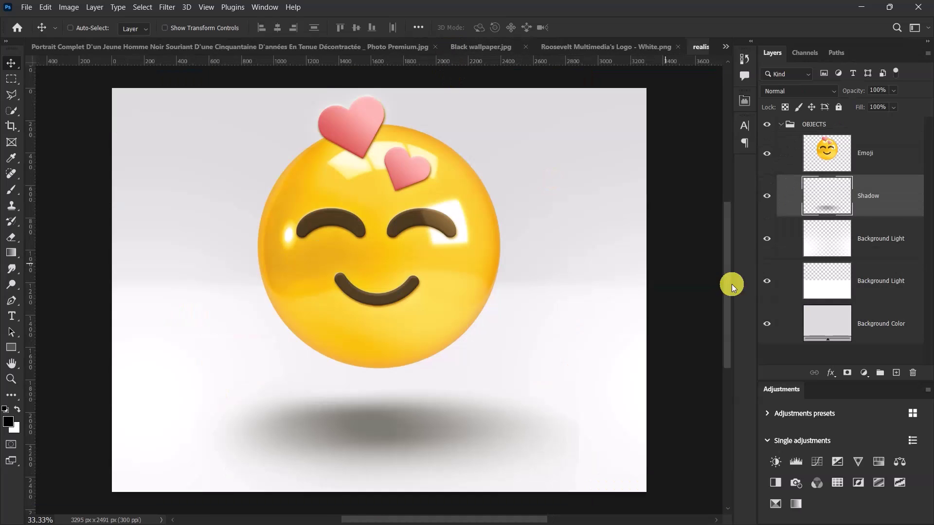
{"action": "key", "text": "ctrl"}
{"action": "left_click", "coordinate": [894, 167], "text": "ctrl"}
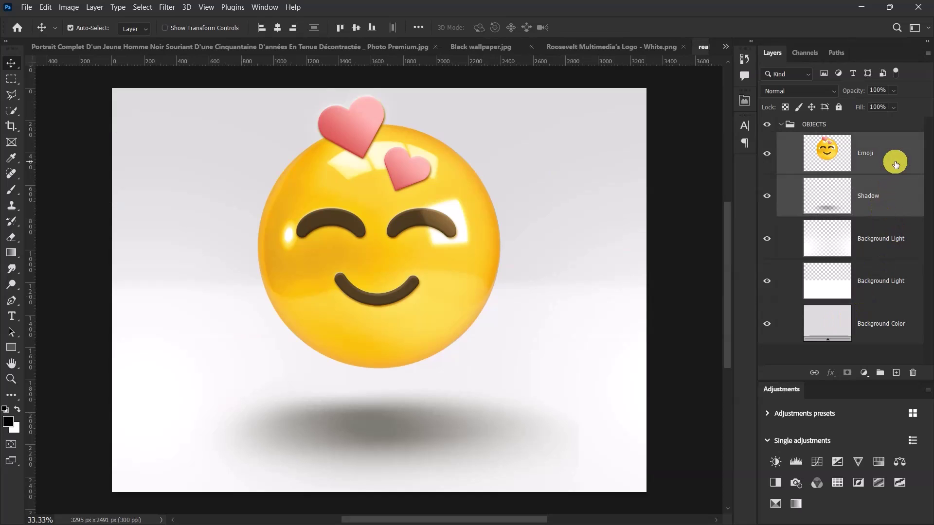
{"action": "key", "text": "ctrl+g"}
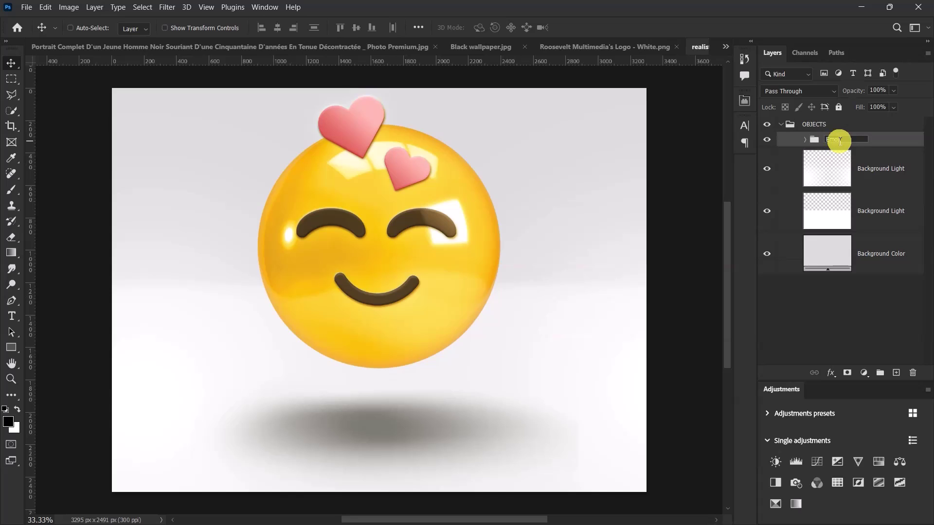
{"action": "left_click", "coordinate": [897, 134]}
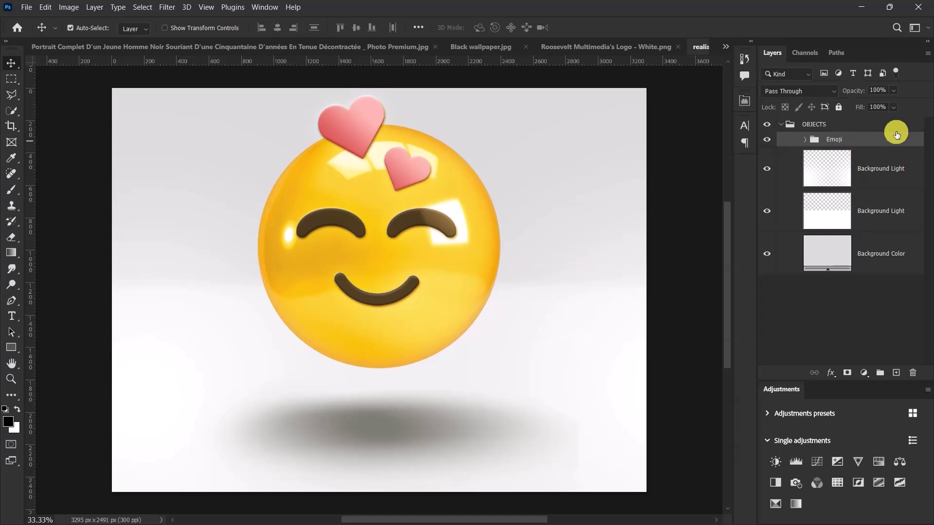
Bring the Emoji group into the Happy New Week document, directly above the BG group
{"action": "left_click", "coordinate": [726, 47]}
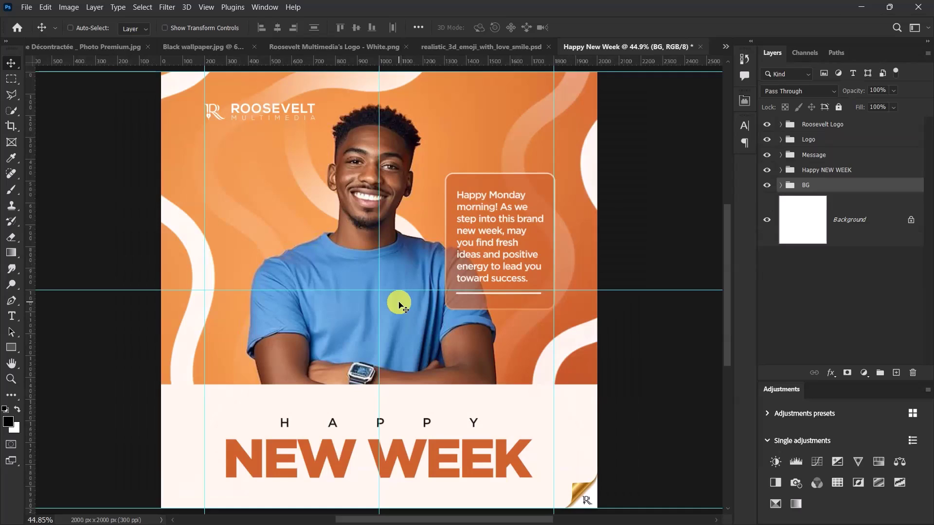
{"action": "left_click_drag", "start_coordinate": [399, 304], "coordinate": [399, 304]}
{"action": "scroll", "coordinate": [399, 304], "scroll_direction": "down", "scroll_amount": 3}
{"action": "scroll", "coordinate": [401, 307], "scroll_direction": "up", "scroll_amount": 3}
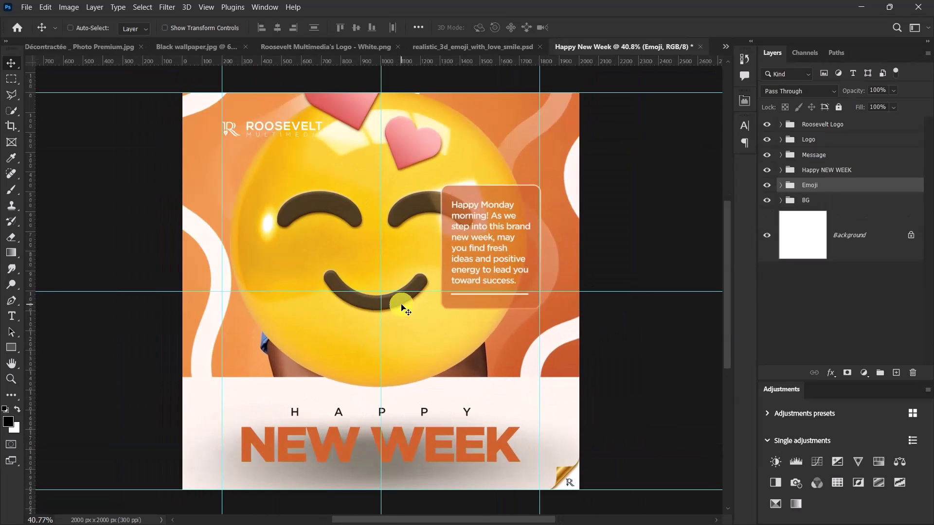
Scale the Emoji group to 12% and place it beside the man's arm at the left guide, its shadow on the cream area's edge
{"action": "key", "text": "ctrl"}
{"action": "key", "text": "ctrl+t"}
{"action": "left_click_drag", "start_coordinate": [622, 292], "coordinate": [245, 350]}
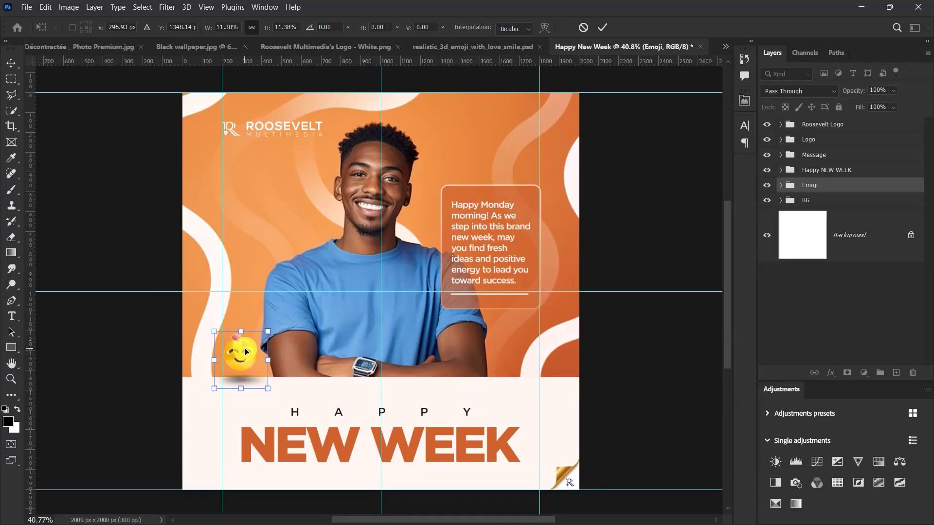
{"action": "left_click_drag", "start_coordinate": [245, 351], "coordinate": [239, 350]}
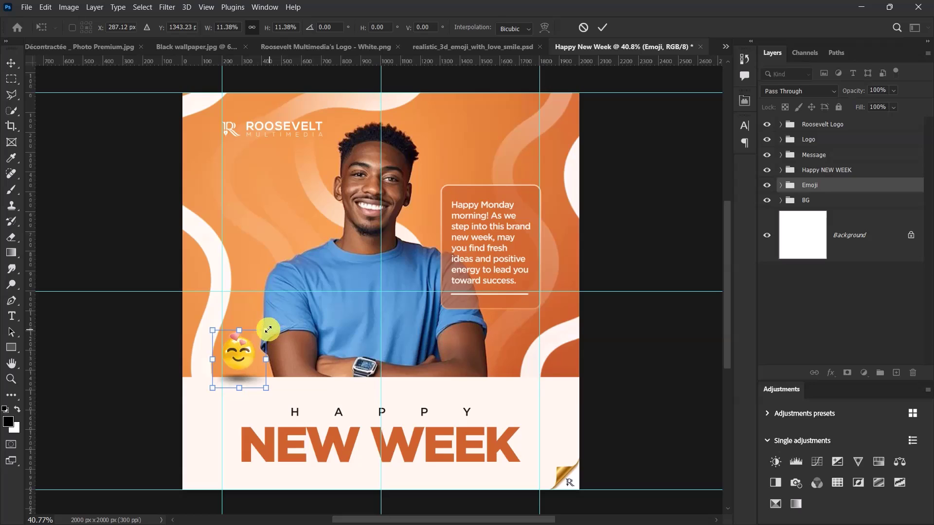
{"action": "left_click_drag", "start_coordinate": [268, 329], "coordinate": [273, 329]}
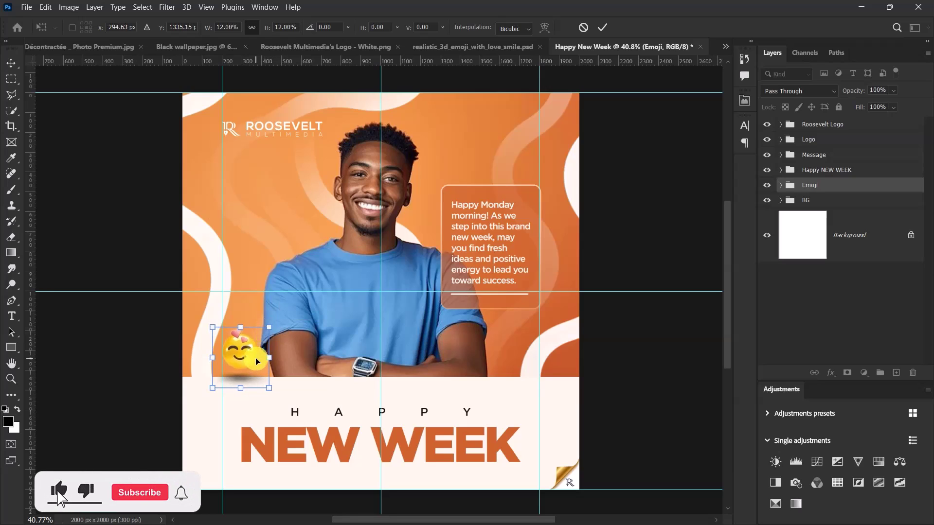
{"action": "left_click_drag", "start_coordinate": [258, 360], "coordinate": [256, 360]}
{"action": "key", "text": "Return"}
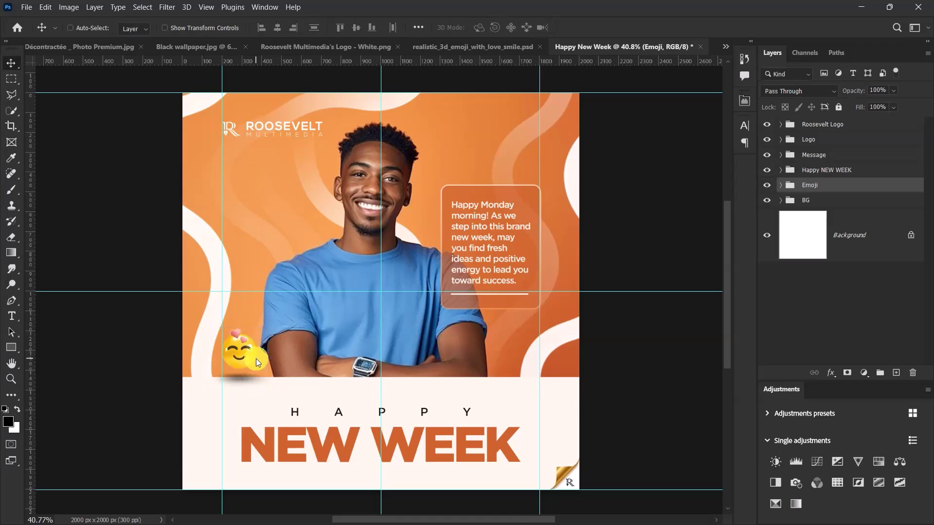
{"action": "scroll", "coordinate": [257, 360], "scroll_direction": "up", "scroll_amount": 1}
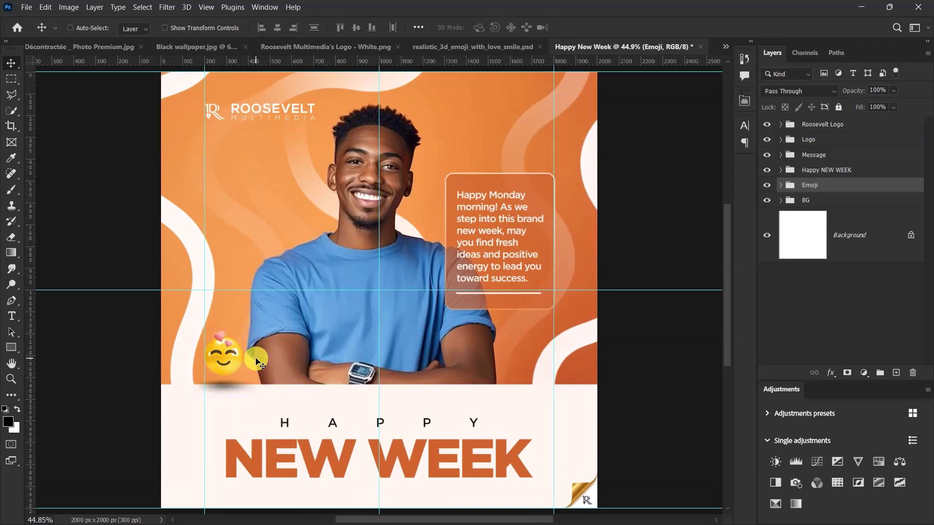